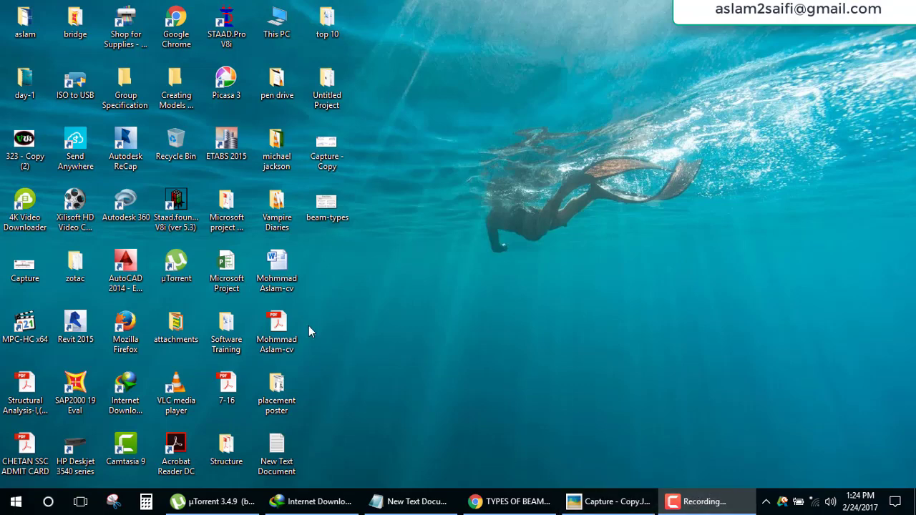
- View and enlarge the picture of the four beam load types, then hide the viewer
{"action": "left_click", "coordinate": [575, 505]}
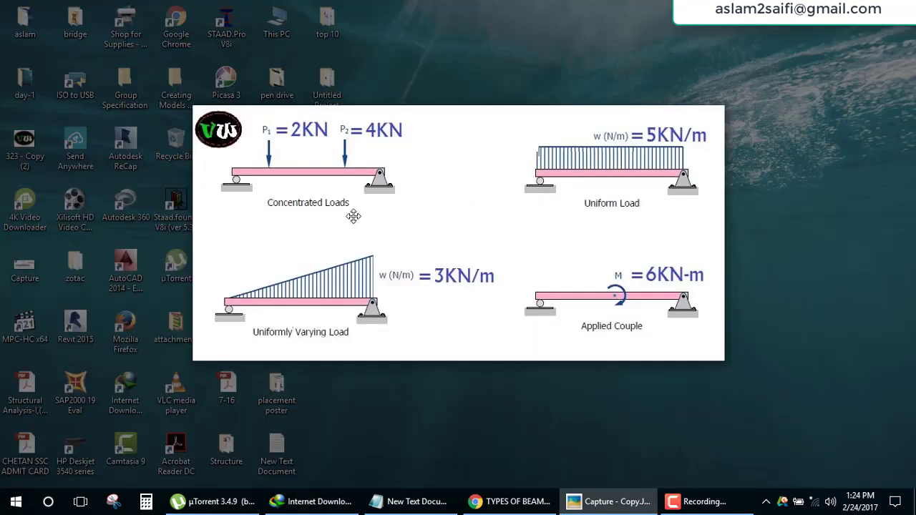
{"action": "scroll", "coordinate": [352, 212], "scroll_direction": "up", "scroll_amount": 1}
{"action": "scroll", "coordinate": [560, 257], "scroll_direction": "up", "scroll_amount": 3}
{"action": "left_click_drag", "start_coordinate": [560, 257], "coordinate": [527, 262]}
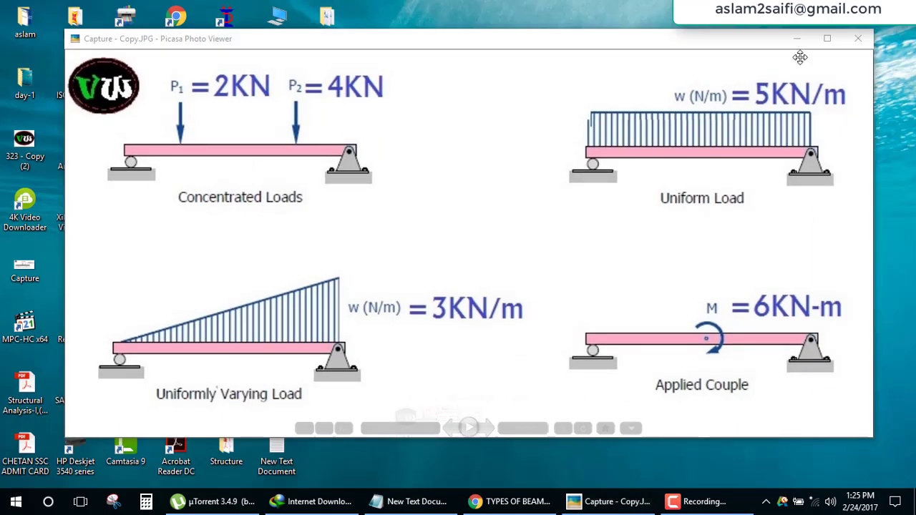
{"action": "left_click", "coordinate": [796, 38]}
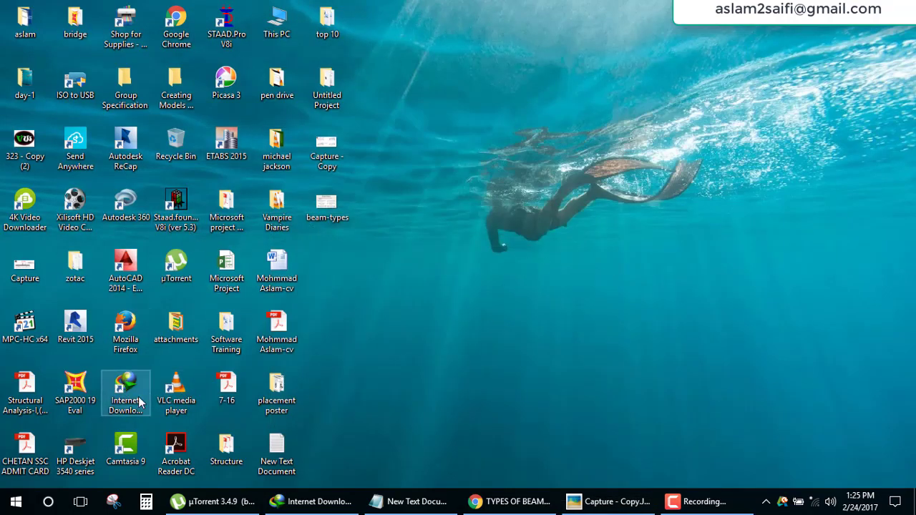
- Launch STAAD.Pro as administrator and create Space project 'Analysis of different types of beam' in metres and kilonewtons
{"action": "right_click", "coordinate": [236, 32]}
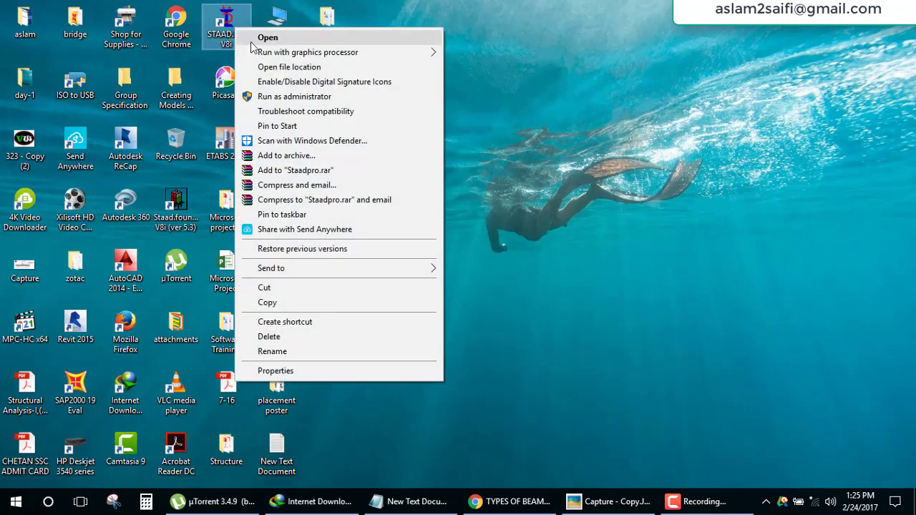
{"action": "left_click", "coordinate": [300, 96]}
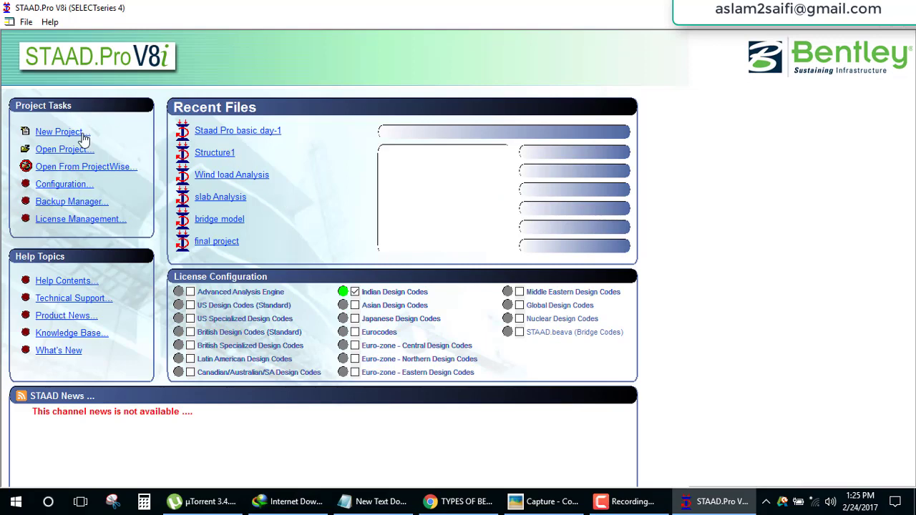
{"action": "left_click", "coordinate": [78, 133]}
{"action": "left_click", "coordinate": [319, 144]}
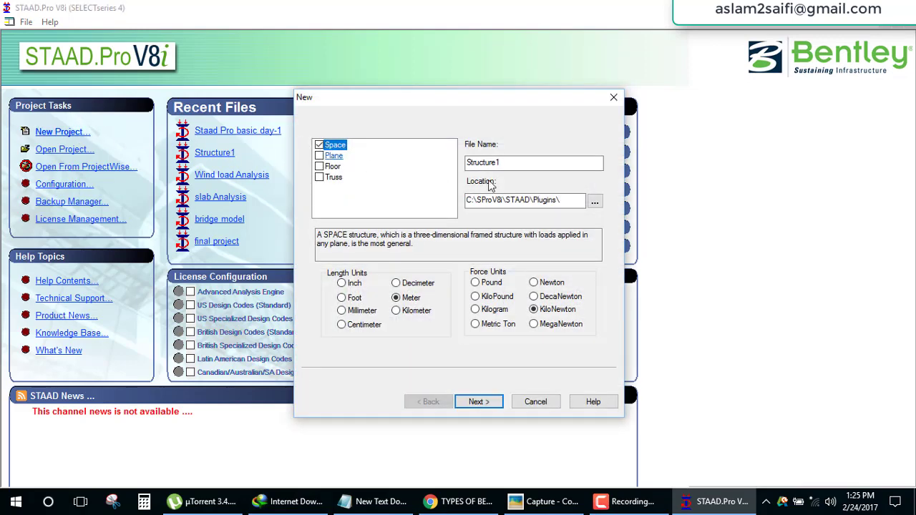
{"action": "double_click", "coordinate": [527, 163]}
{"action": "type", "text": "A"}
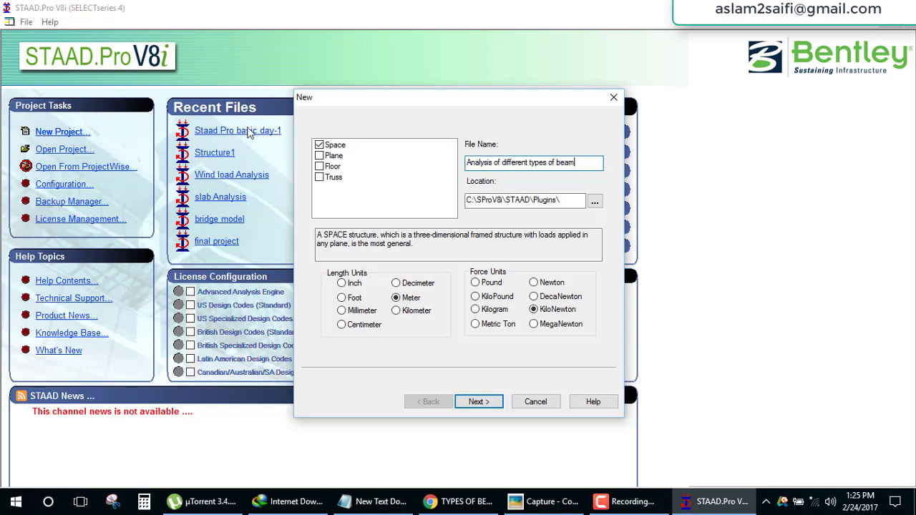
{"action": "left_click", "coordinate": [470, 404]}
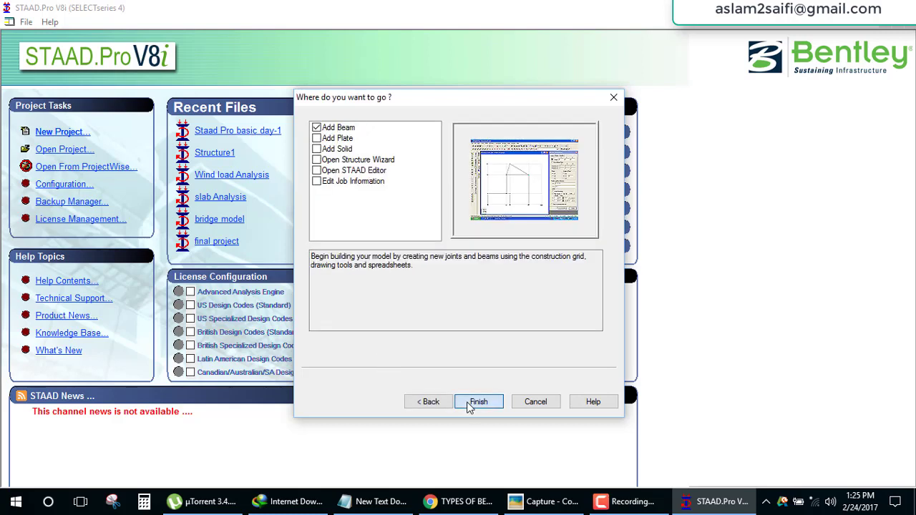
{"action": "left_click", "coordinate": [469, 403]}
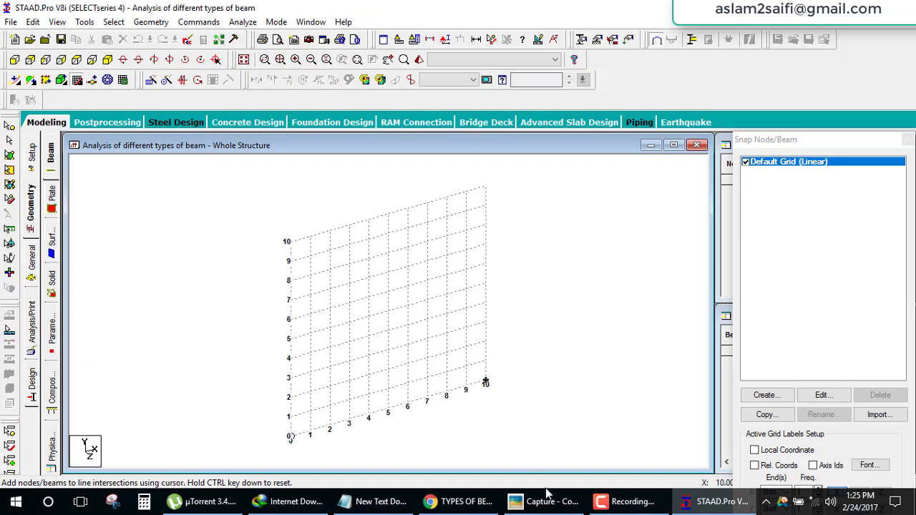
- Close the photo viewer and minimize all windows to show the desktop
{"action": "key", "text": "alt+Tab"}
{"action": "left_click", "coordinate": [862, 39]}
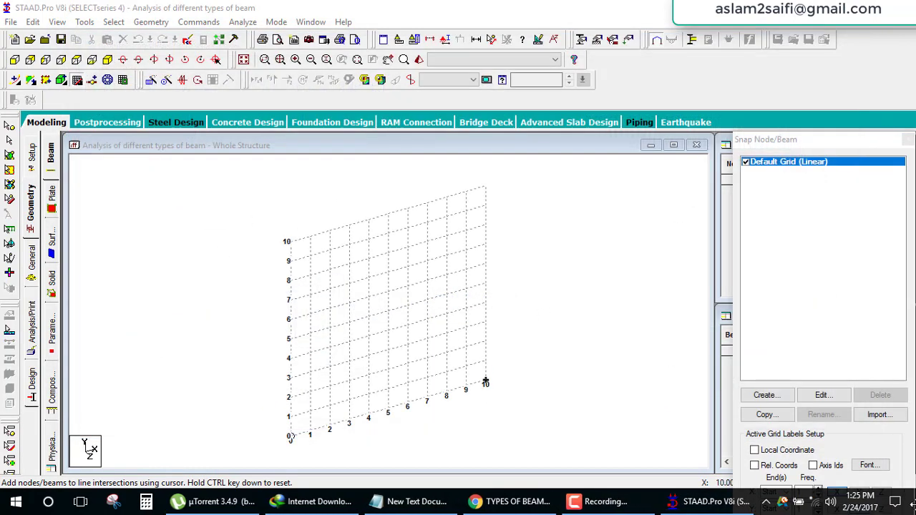
{"action": "left_click", "coordinate": [895, 501]}
{"action": "left_click", "coordinate": [914, 502]}
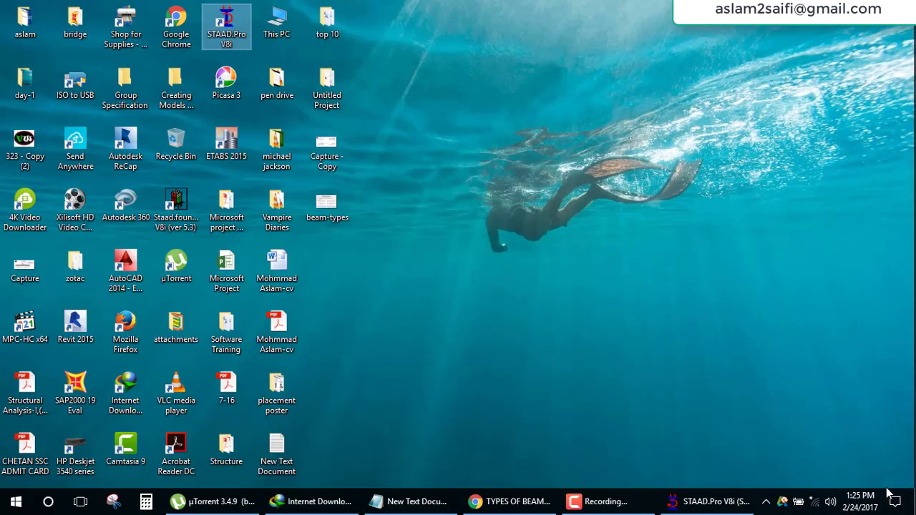
- Open the Capture - Copy picture in 3D Builder, close it, and bring up the file's options again
{"action": "left_click", "coordinate": [327, 151]}
{"action": "right_click", "coordinate": [333, 147]}
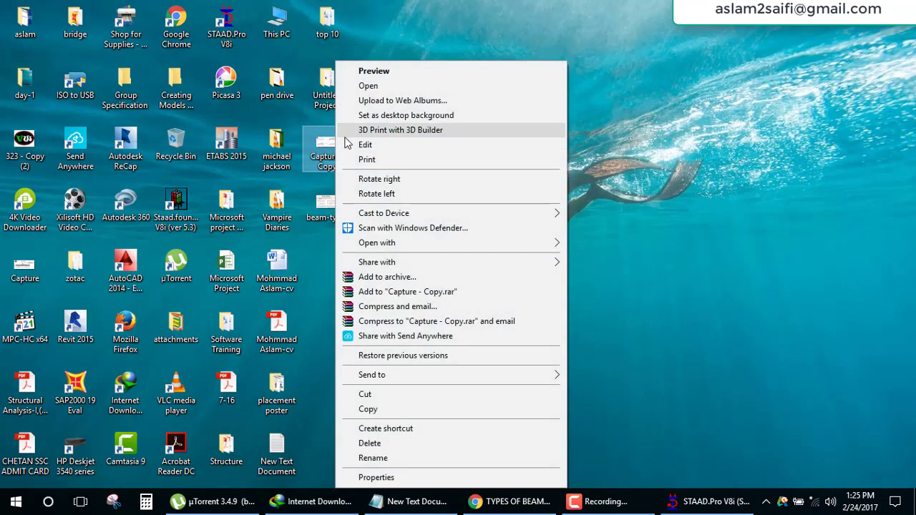
{"action": "left_click", "coordinate": [351, 136]}
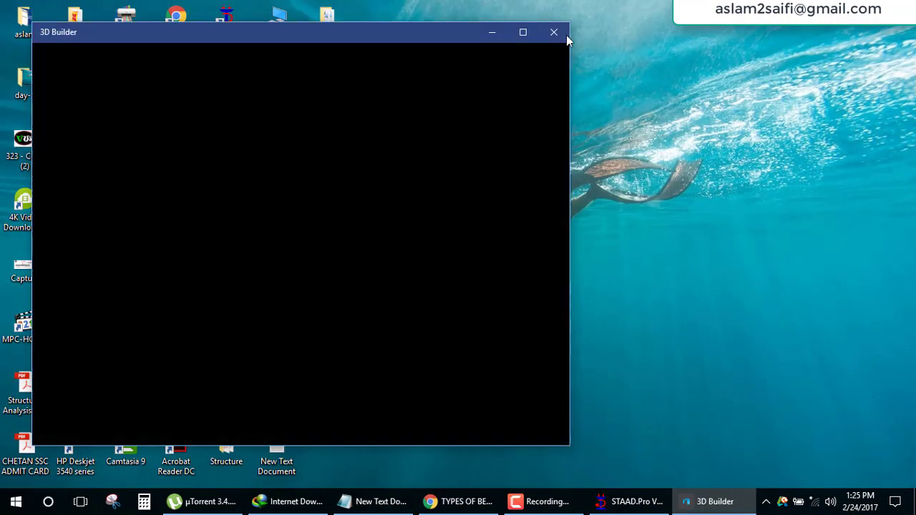
{"action": "left_click", "coordinate": [556, 36]}
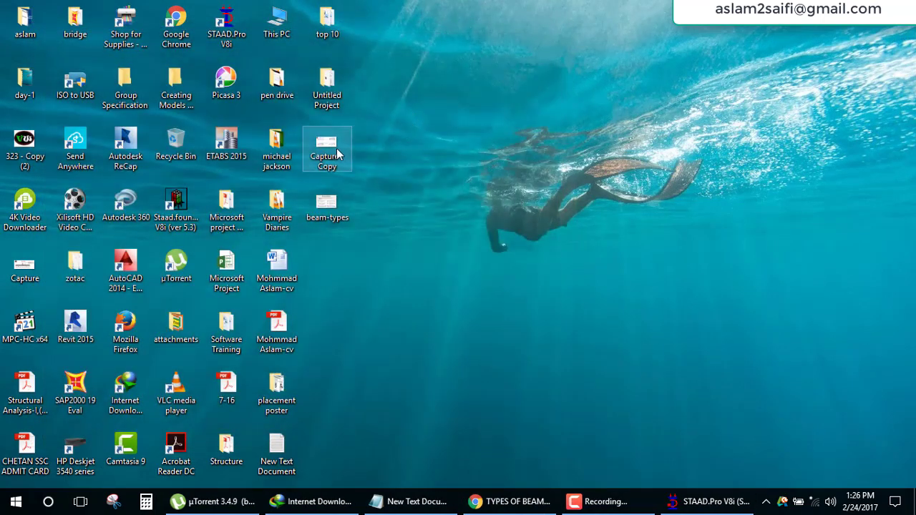
{"action": "right_click", "coordinate": [337, 154]}
- Open the load-types picture in Paint and mark it in red: a tick, an underline and a 10m span line
{"action": "left_click", "coordinate": [365, 144]}
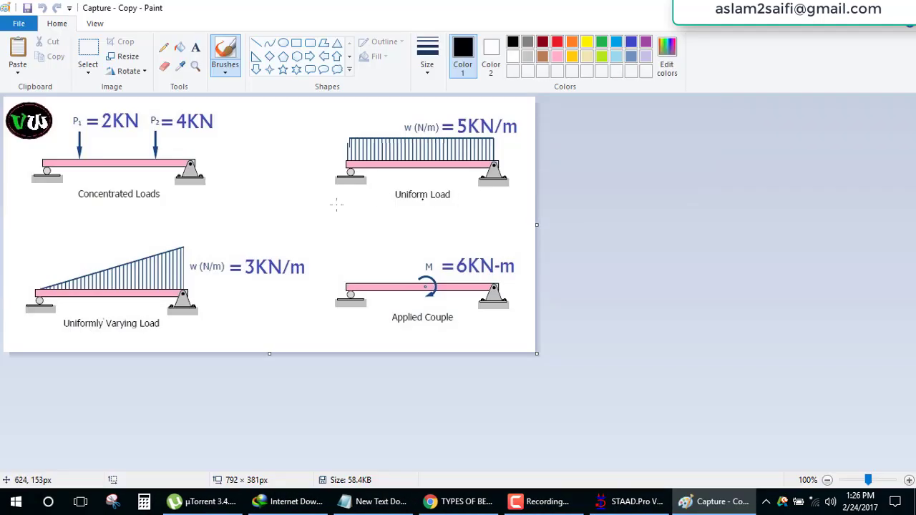
{"action": "left_click", "coordinate": [557, 41]}
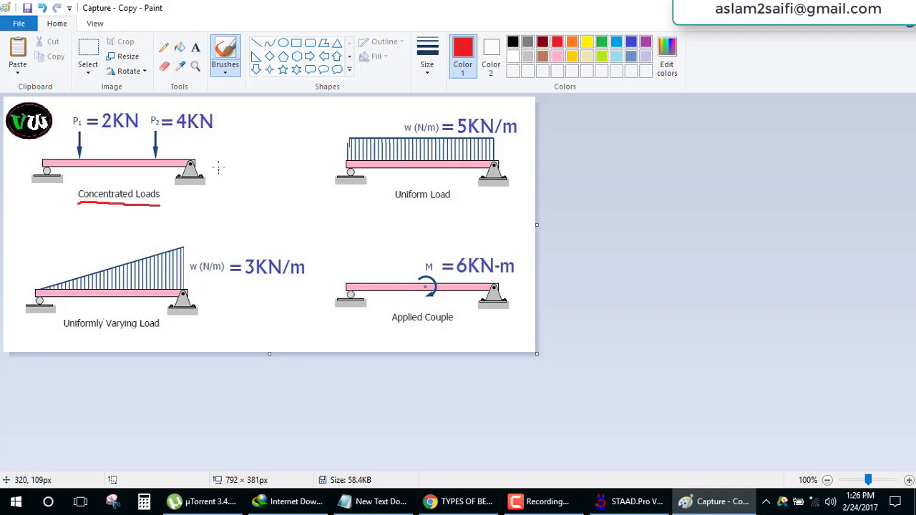
{"action": "left_click_drag", "start_coordinate": [246, 148], "coordinate": [266, 132]}
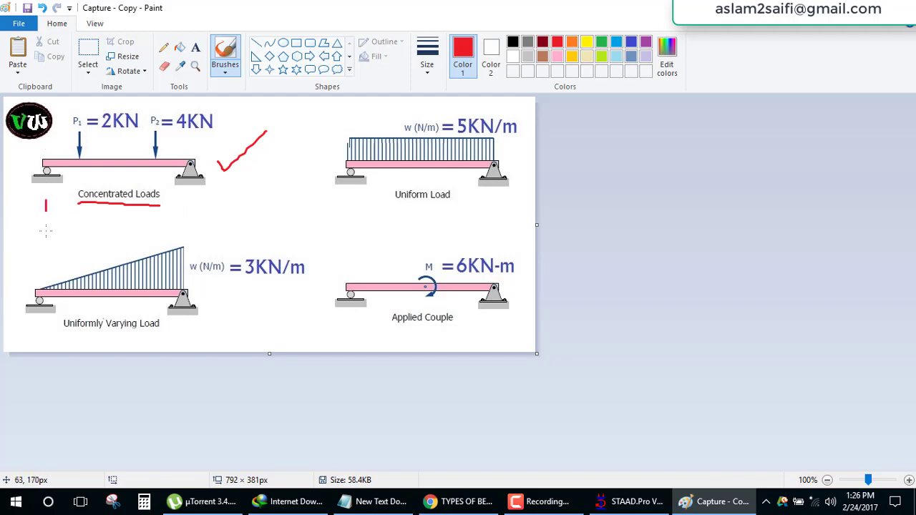
{"action": "mouse_move", "coordinate": [46, 211]}
{"action": "left_mouse_down"}
{"action": "mouse_move", "coordinate": [42, 259]}
{"action": "mouse_move", "coordinate": [79, 228]}
{"action": "left_mouse_up"}
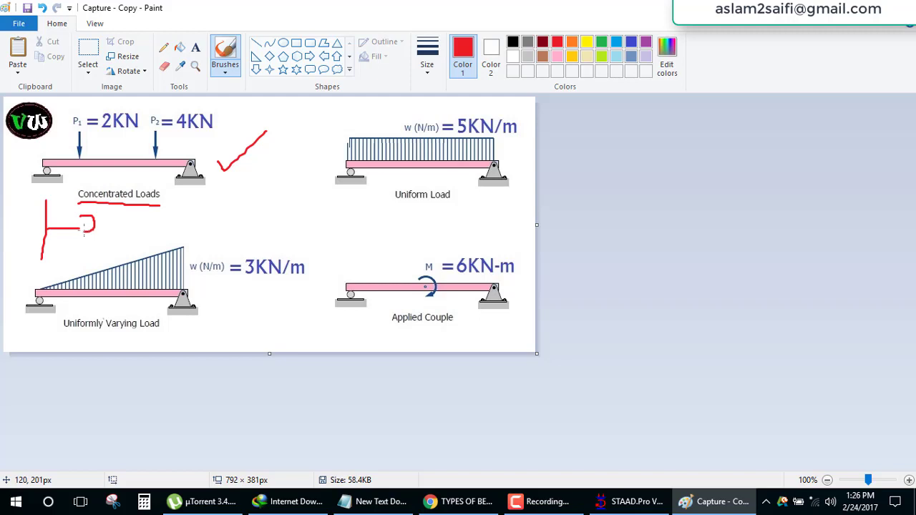
{"action": "key", "text": "ctrl+z"}
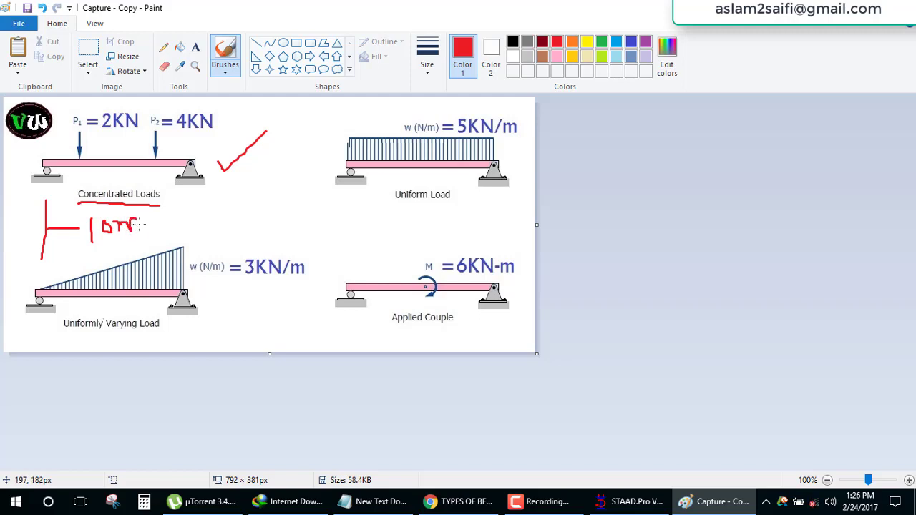
{"action": "left_click_drag", "start_coordinate": [144, 223], "coordinate": [189, 226]}
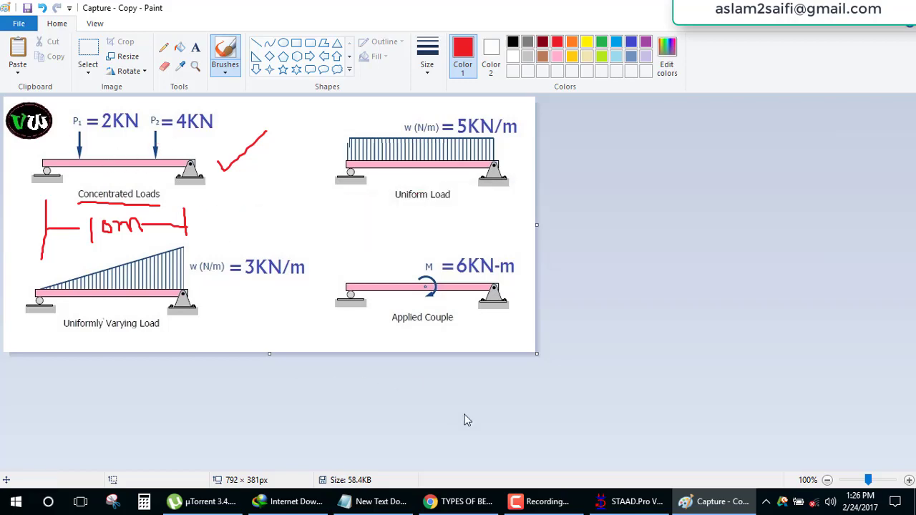
{"action": "left_click", "coordinate": [628, 502]}
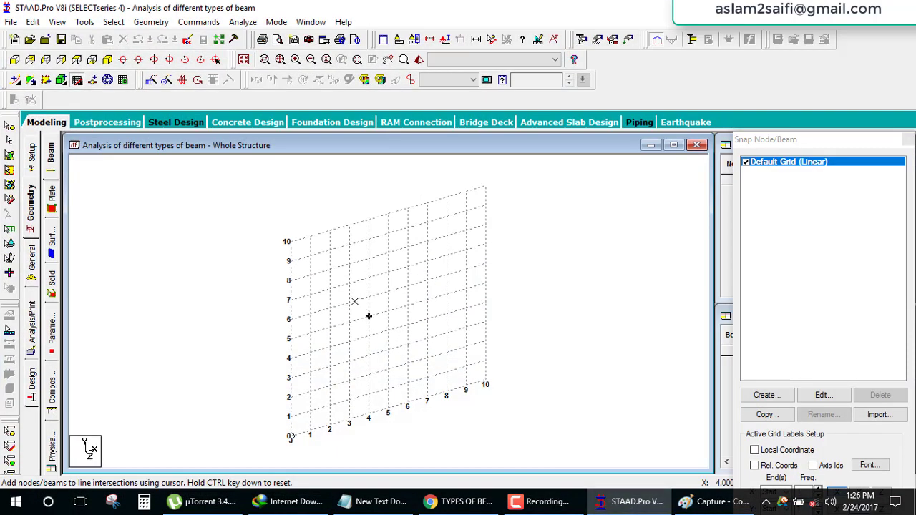
- In the front view, draw a 10 m beam from the origin to X = 10
{"action": "left_click", "coordinate": [16, 61]}
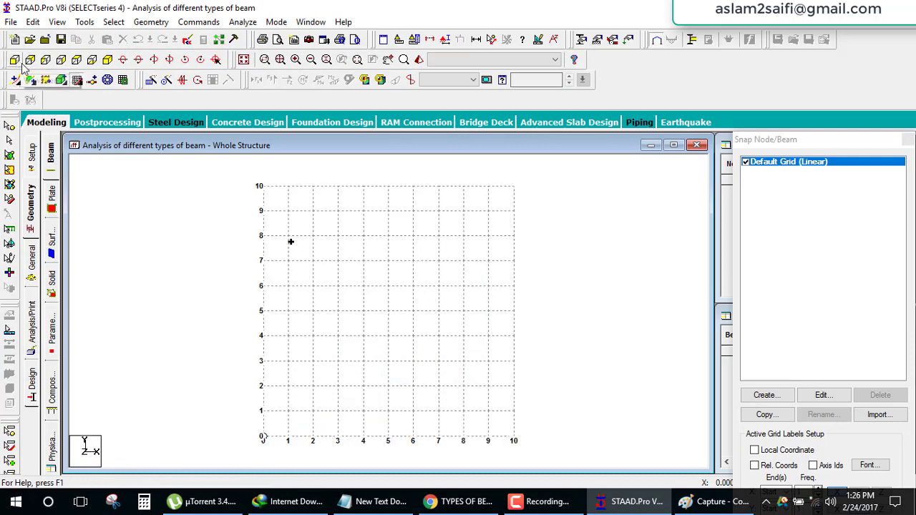
{"action": "left_click", "coordinate": [262, 435]}
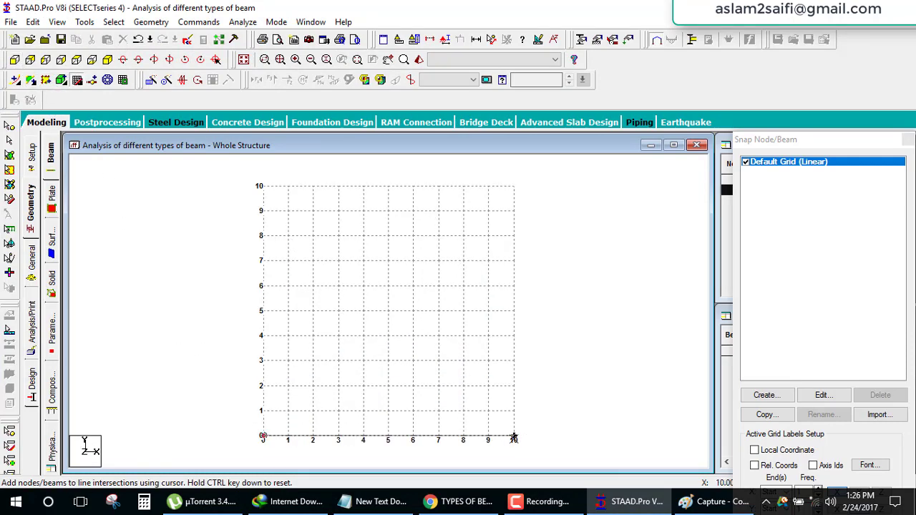
{"action": "left_click", "coordinate": [513, 436]}
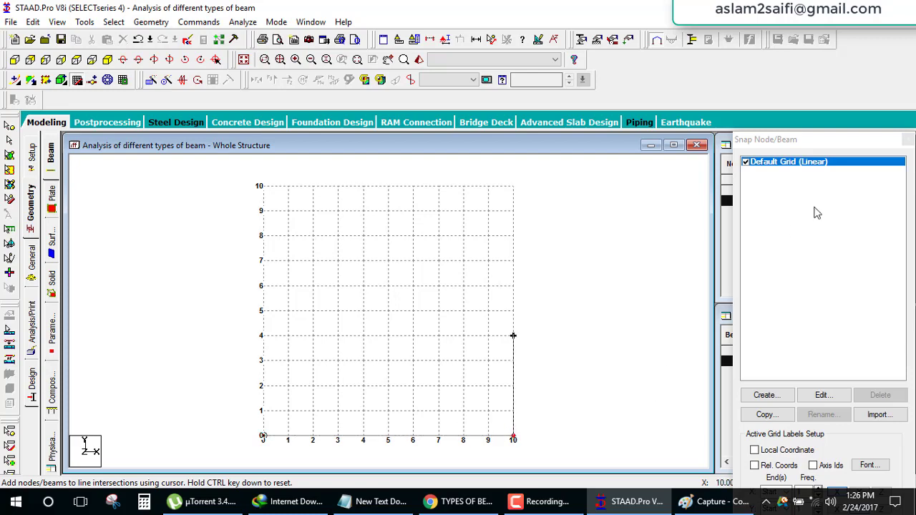
{"action": "left_click", "coordinate": [907, 141]}
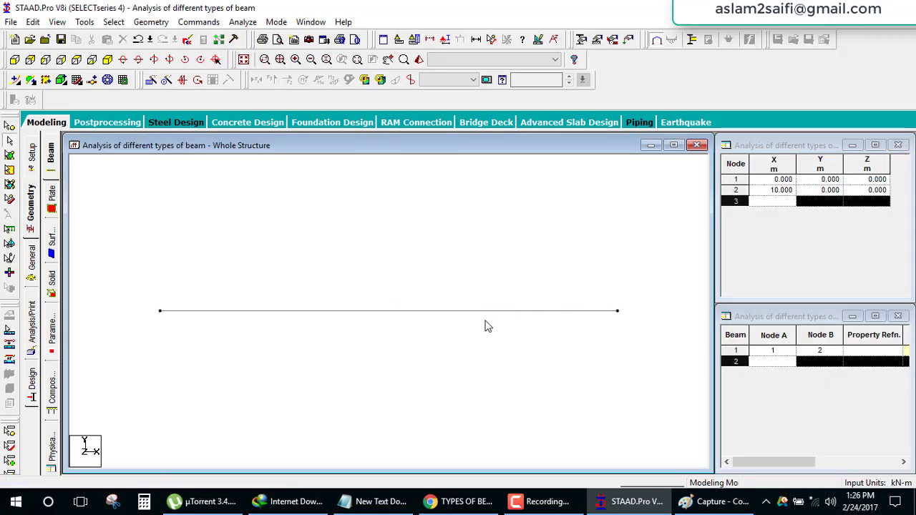
{"action": "middle_click_drag", "start_coordinate": [482, 321], "coordinate": [413, 266]}
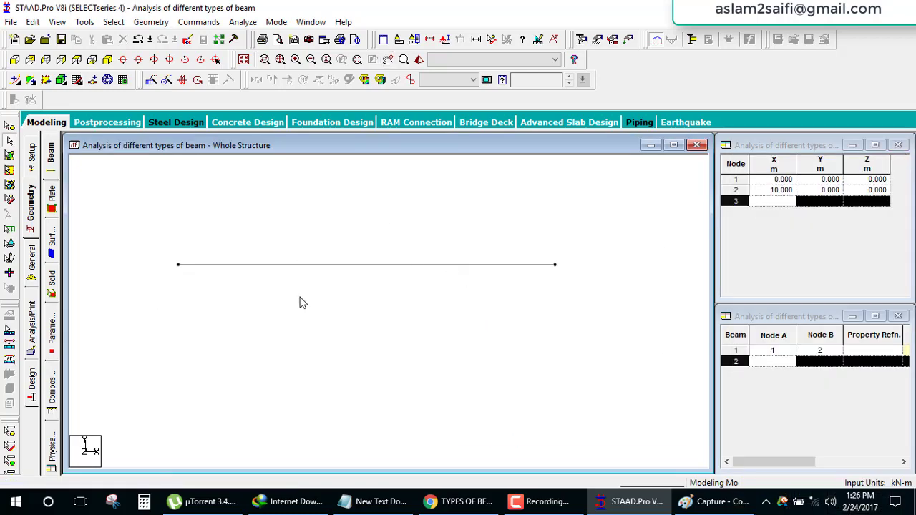
- Add red support marks beside Concentrated Loads in the Paint picture
{"action": "left_click", "coordinate": [715, 501]}
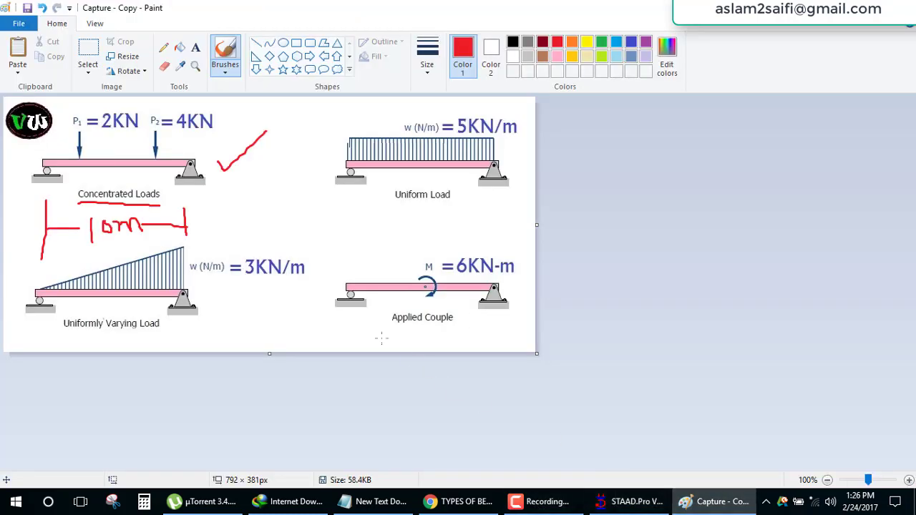
{"action": "left_click_drag", "start_coordinate": [17, 188], "coordinate": [66, 194]}
{"action": "left_click_drag", "start_coordinate": [193, 192], "coordinate": [220, 192]}
{"action": "left_click", "coordinate": [630, 501]}
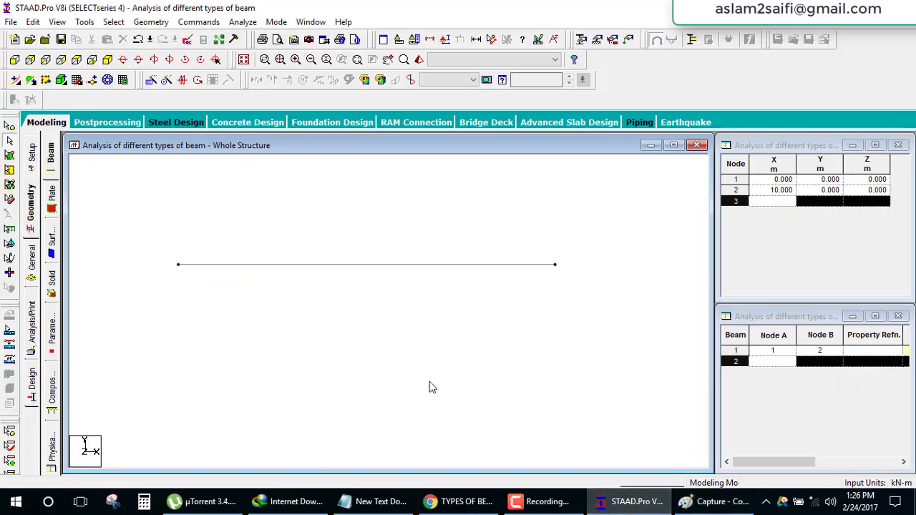
- Create a pinned support type as Support 2
{"action": "left_click", "coordinate": [32, 261]}
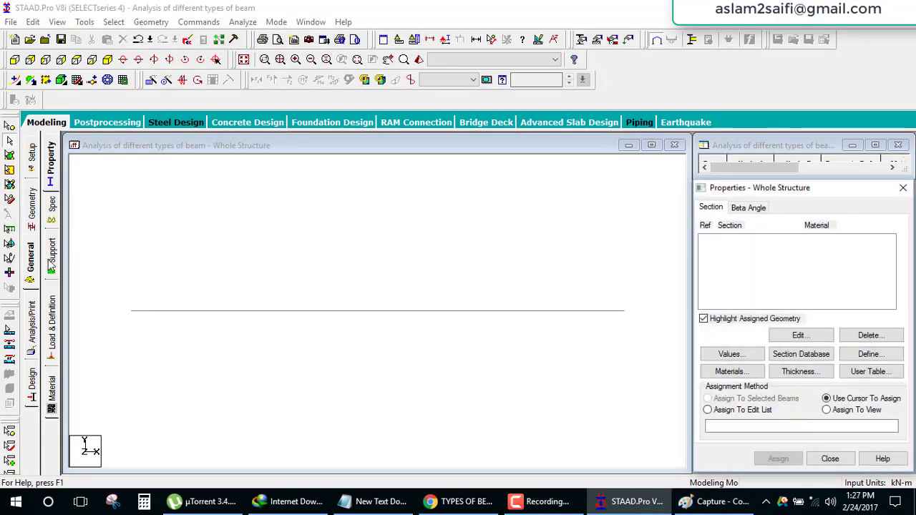
{"action": "left_click", "coordinate": [52, 261]}
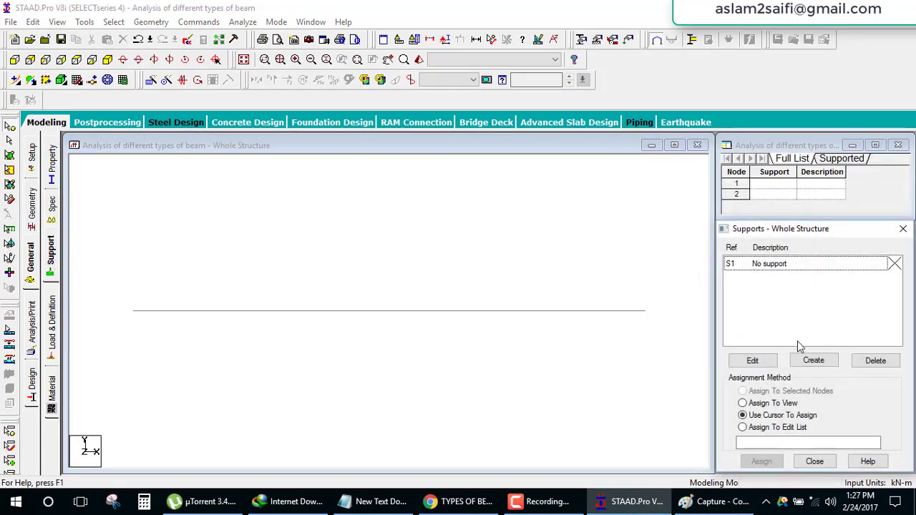
{"action": "left_click", "coordinate": [810, 360]}
{"action": "left_click", "coordinate": [701, 205]}
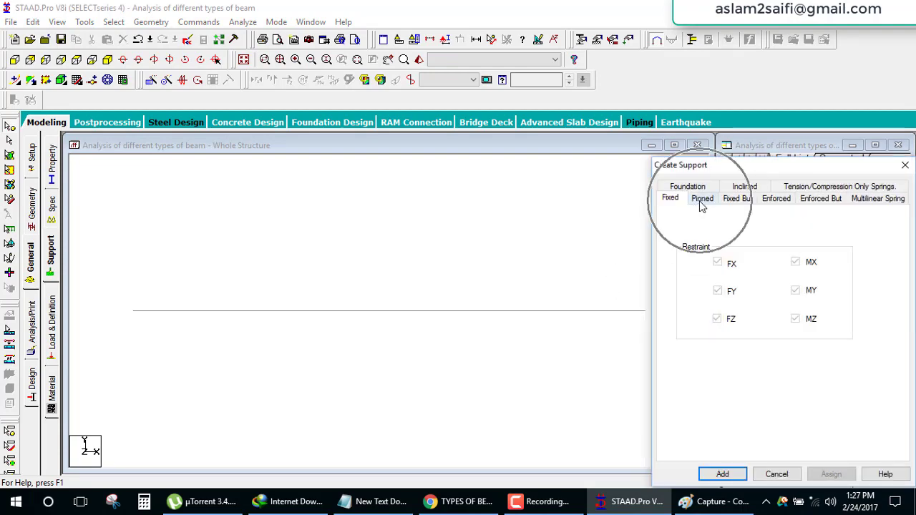
{"action": "left_click", "coordinate": [738, 475]}
- Create Support 3 as fixed-but, releasing FX, FZ, MX, MY and MZ
{"action": "left_click", "coordinate": [813, 359]}
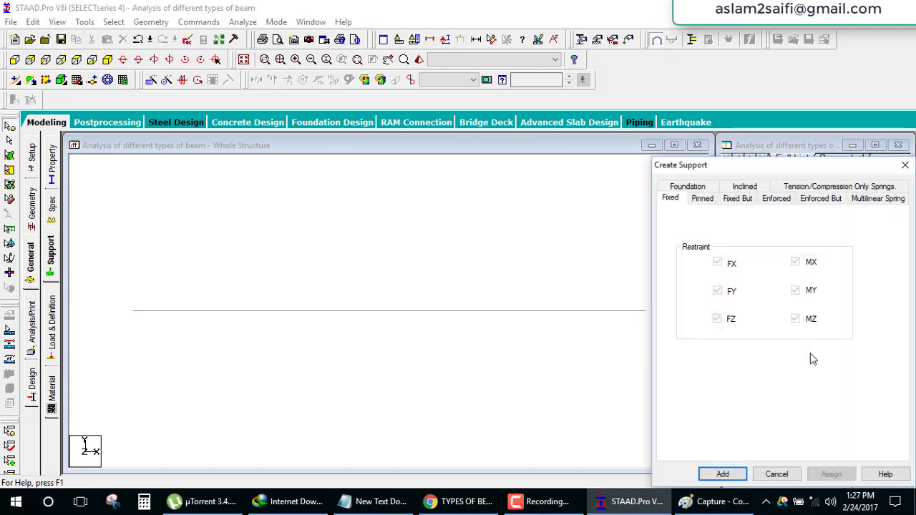
{"action": "left_click", "coordinate": [737, 198]}
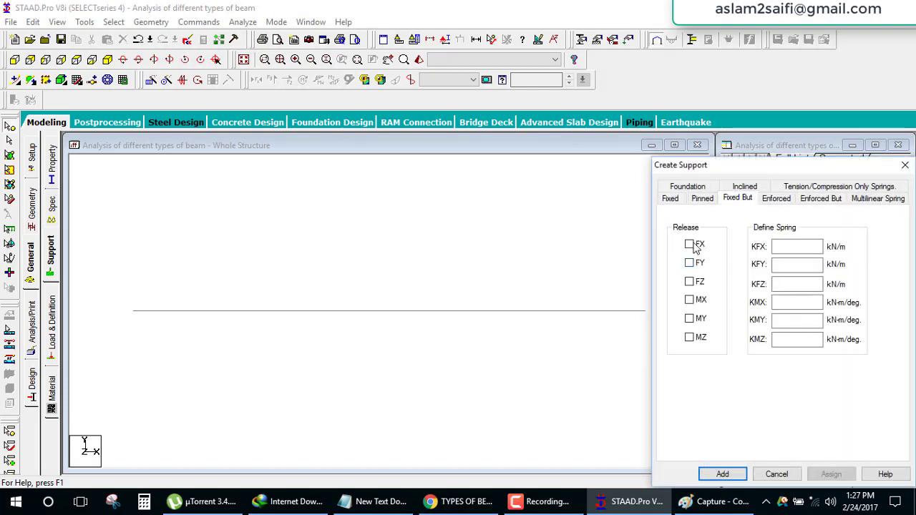
{"action": "left_click", "coordinate": [689, 244]}
{"action": "left_click", "coordinate": [690, 282]}
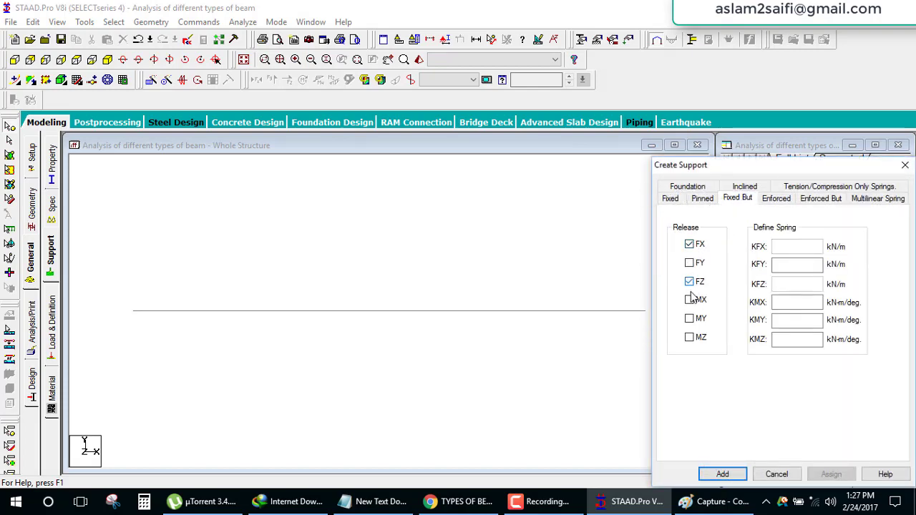
{"action": "left_click", "coordinate": [689, 300]}
{"action": "left_click", "coordinate": [689, 319]}
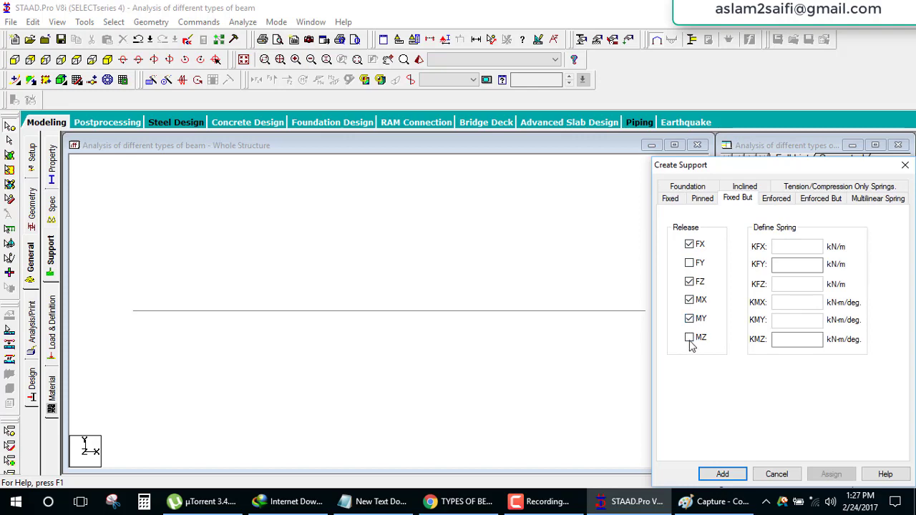
{"action": "left_click", "coordinate": [689, 337]}
{"action": "left_click", "coordinate": [723, 473]}
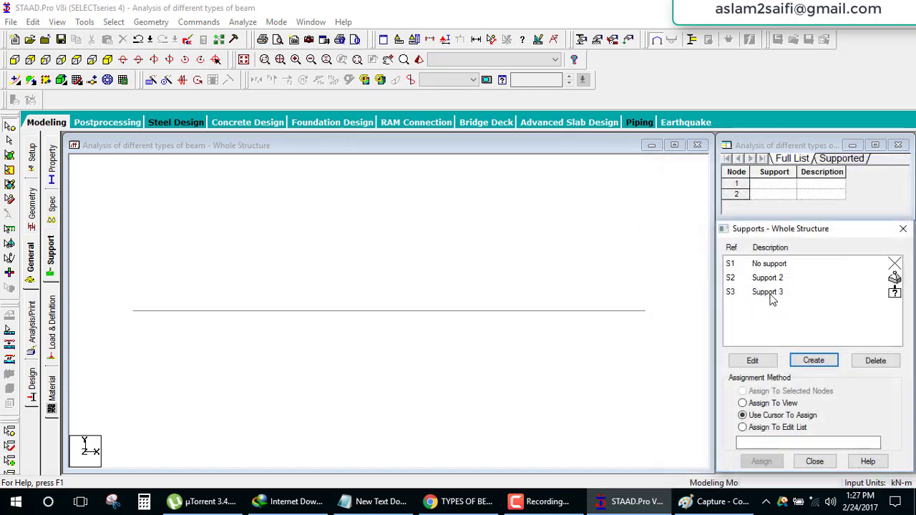
- Assign Support 2 to node 1 at the beam's left end
{"action": "left_click", "coordinate": [776, 279]}
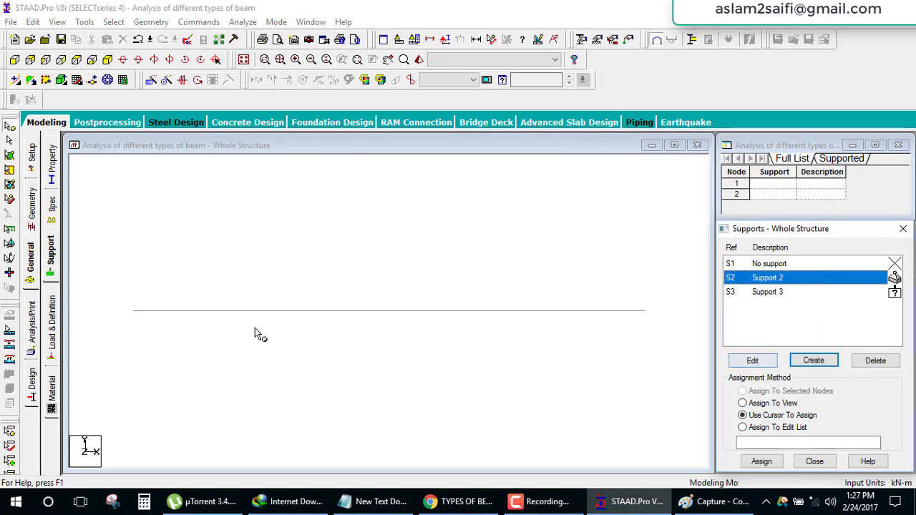
{"action": "left_click_drag", "start_coordinate": [120, 286], "coordinate": [163, 334]}
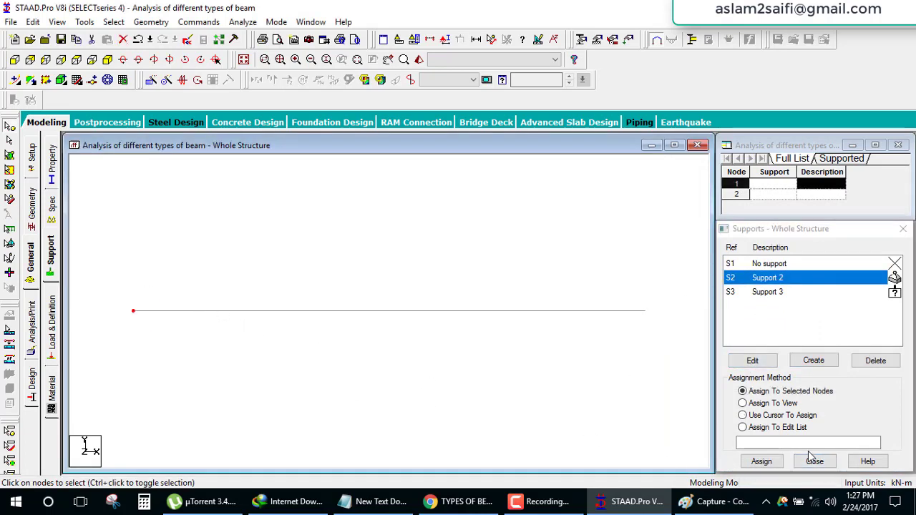
{"action": "left_click", "coordinate": [761, 462]}
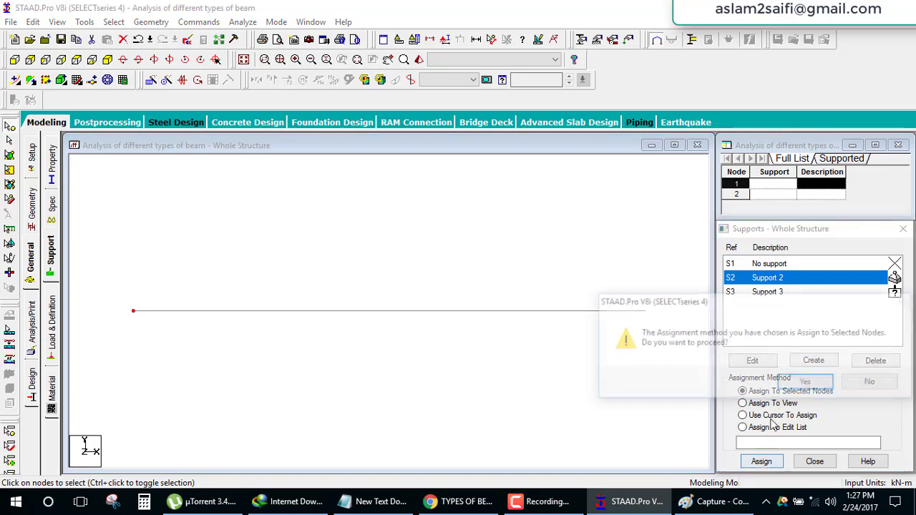
{"action": "left_click", "coordinate": [751, 380]}
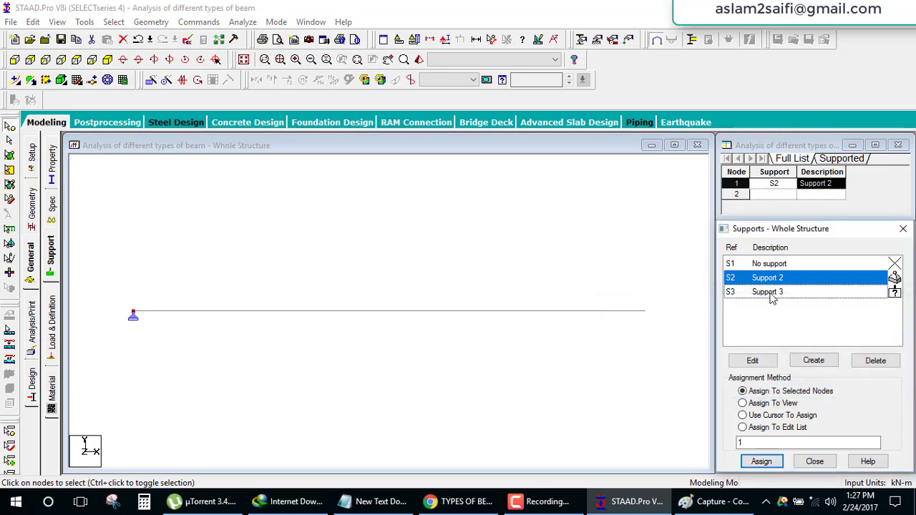
- Assign Support 3 to node 2 at the beam's right end
{"action": "left_click", "coordinate": [777, 264]}
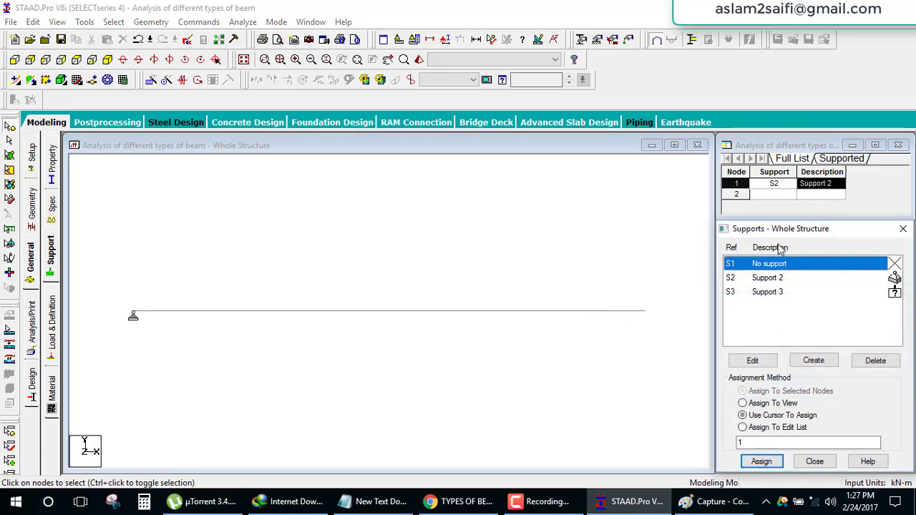
{"action": "left_click", "coordinate": [767, 293]}
{"action": "left_click", "coordinate": [644, 311]}
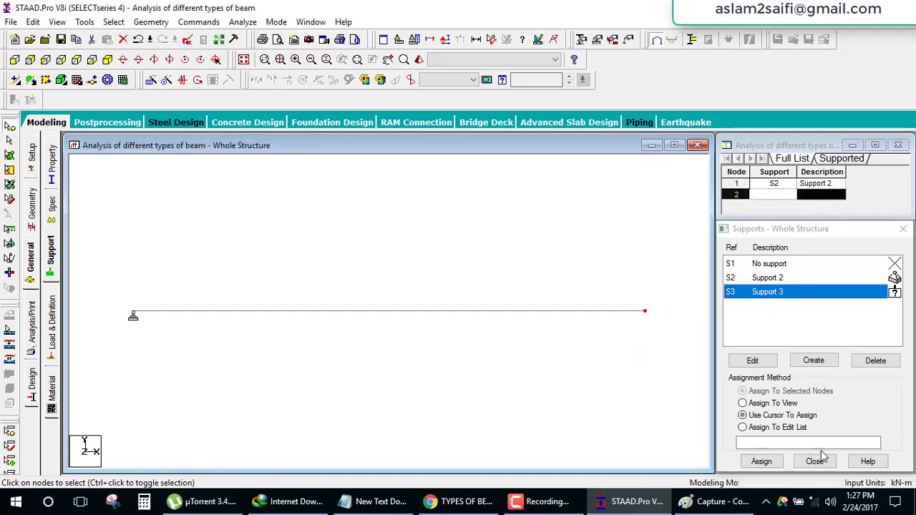
{"action": "left_click", "coordinate": [761, 461]}
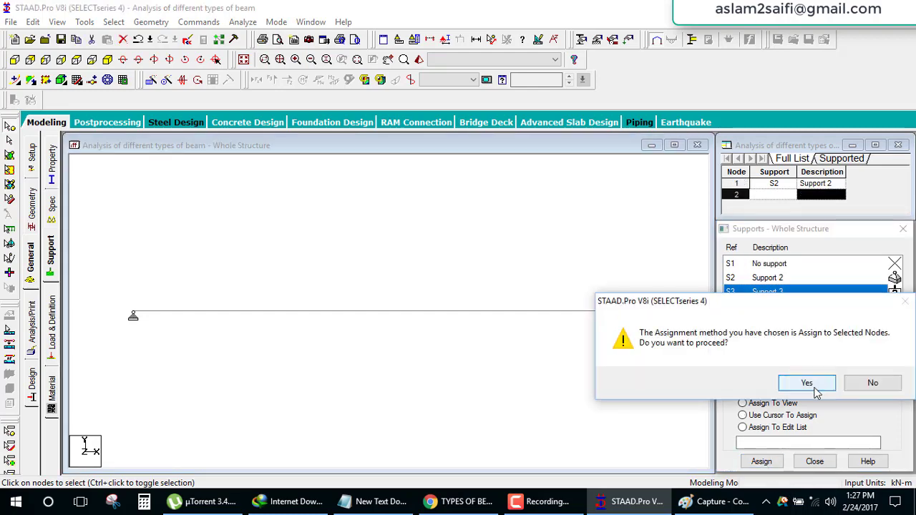
{"action": "left_click", "coordinate": [752, 380]}
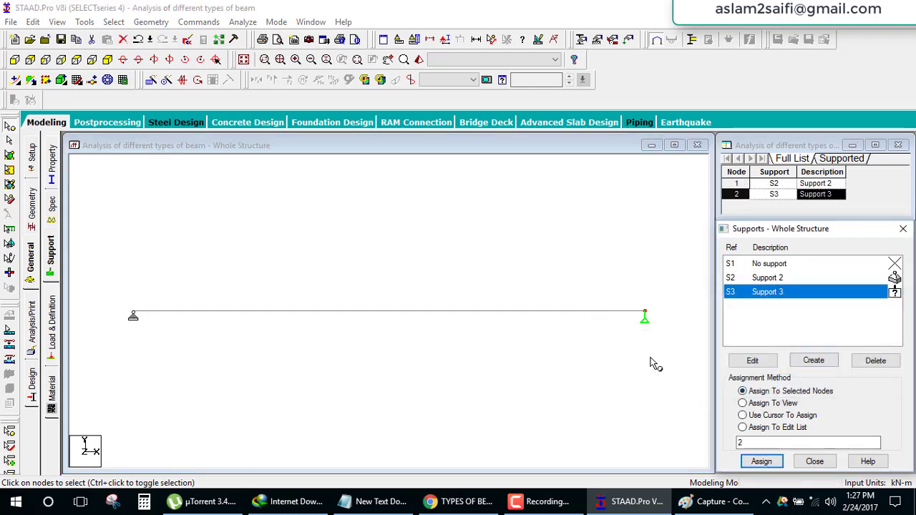
{"action": "left_click", "coordinate": [51, 171]}
- Define a rectangular concrete section with YD 0.6 and ZD 0.3
{"action": "left_click", "coordinate": [870, 353]}
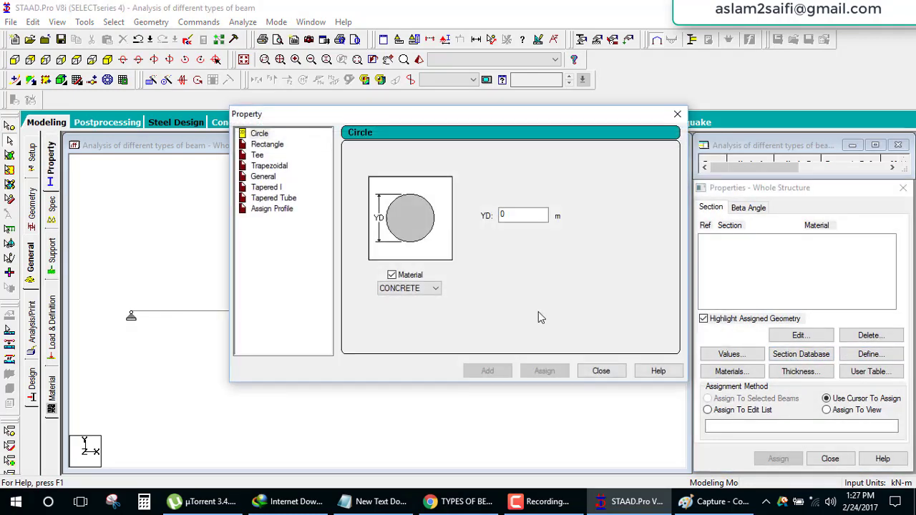
{"action": "left_click", "coordinate": [267, 145]}
{"action": "double_click", "coordinate": [502, 206]}
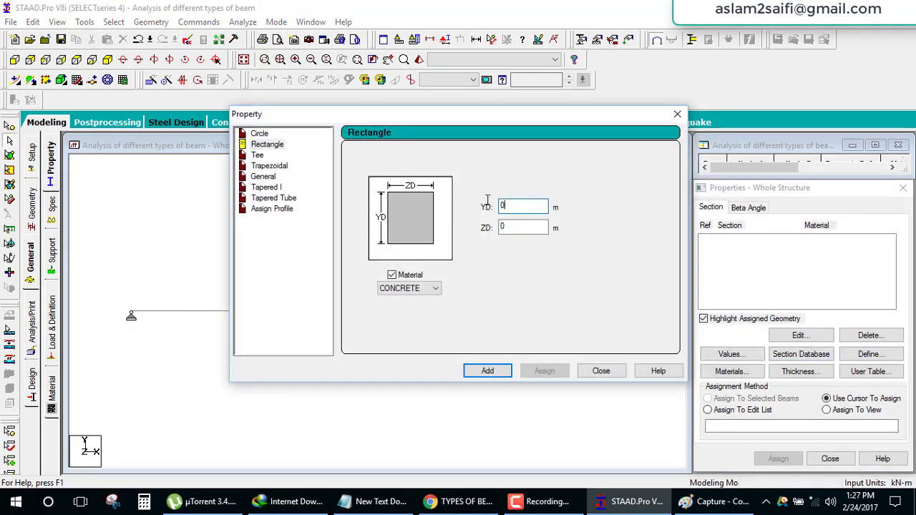
{"action": "type", "text": "0.6"}
{"action": "type", "text": "0"}
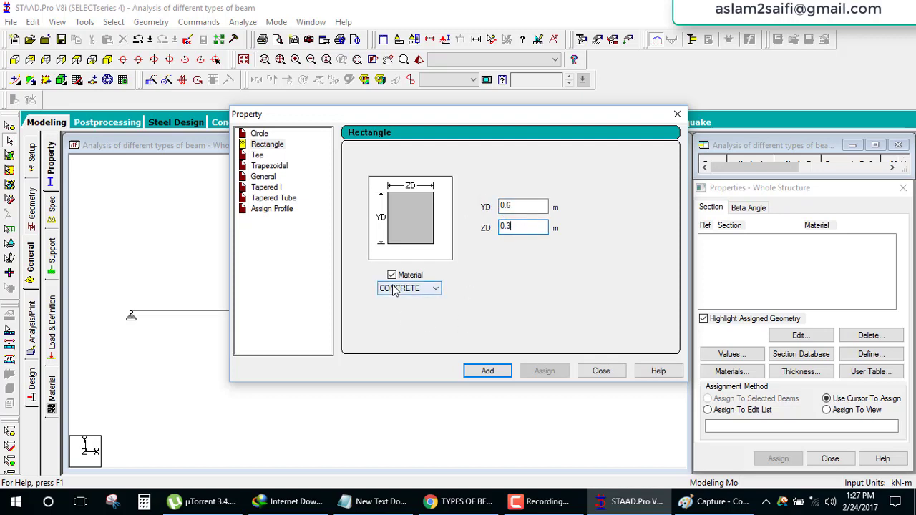
{"action": "left_click", "coordinate": [484, 370]}
{"action": "left_click", "coordinate": [600, 371]}
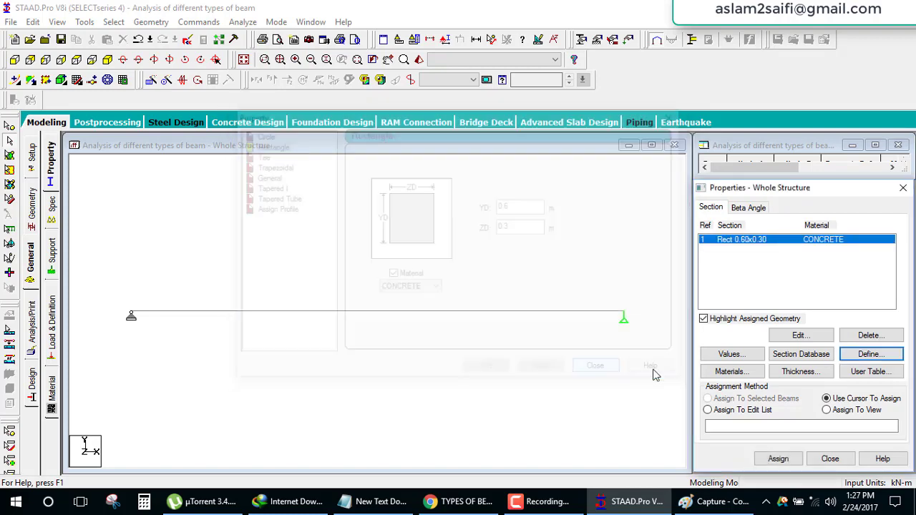
- Assign the Rect 0.60x0.30 section to the beam in view
{"action": "left_click", "coordinate": [827, 410]}
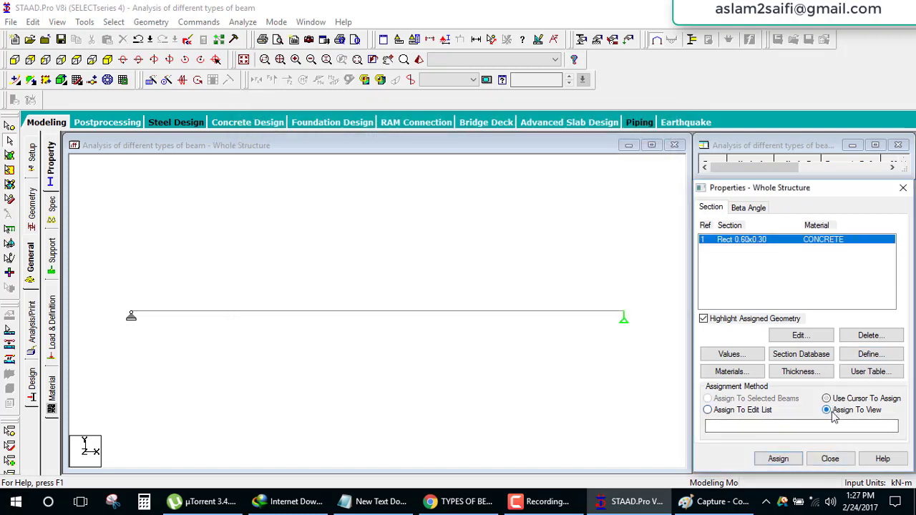
{"action": "left_click", "coordinate": [778, 459]}
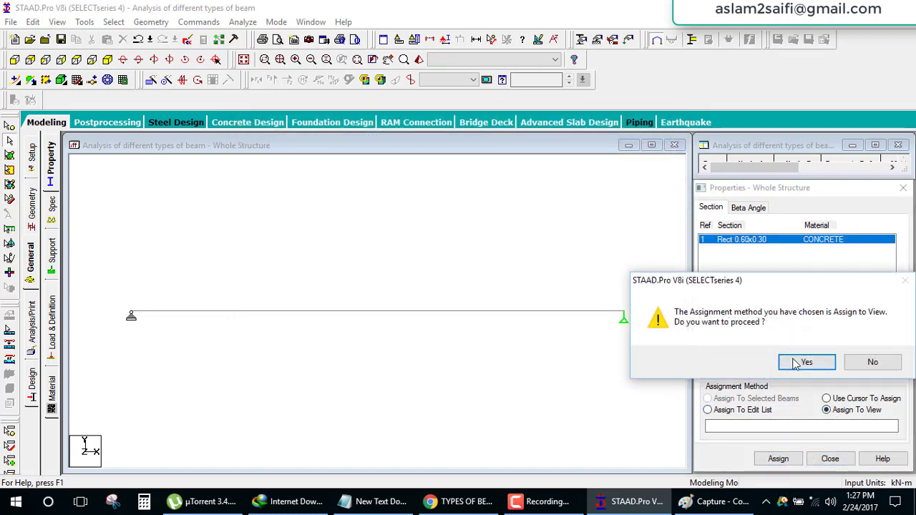
{"action": "left_click", "coordinate": [804, 361]}
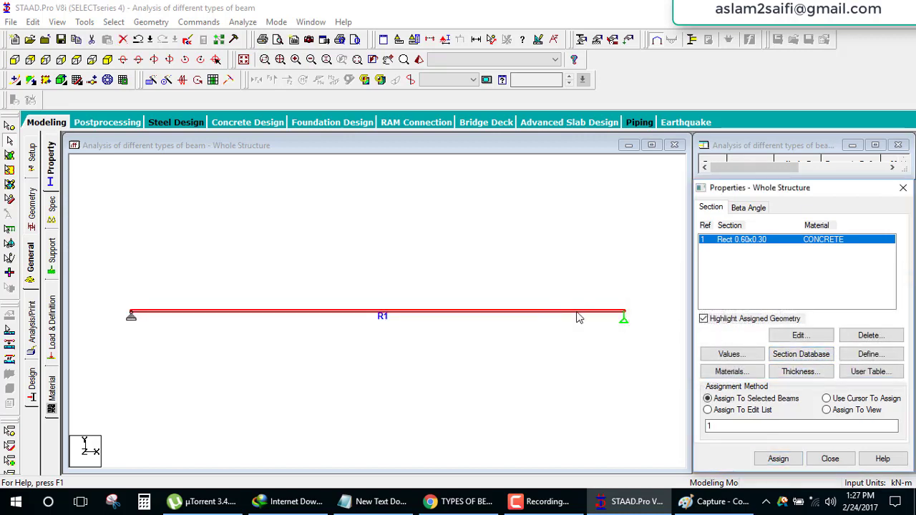
{"action": "left_click", "coordinate": [53, 323]}
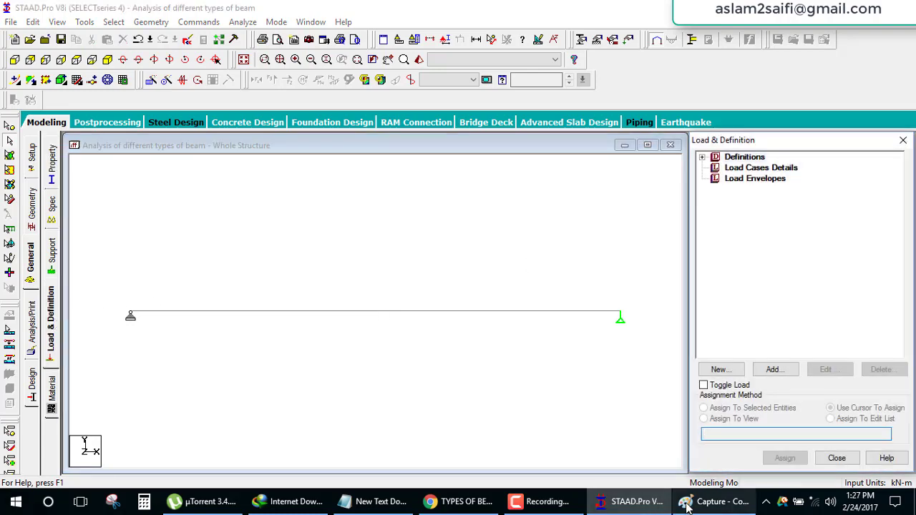
- Create primary load case 1 titled 'dead' of Dead loading type and select it for adding loads
{"action": "left_click", "coordinate": [687, 504]}
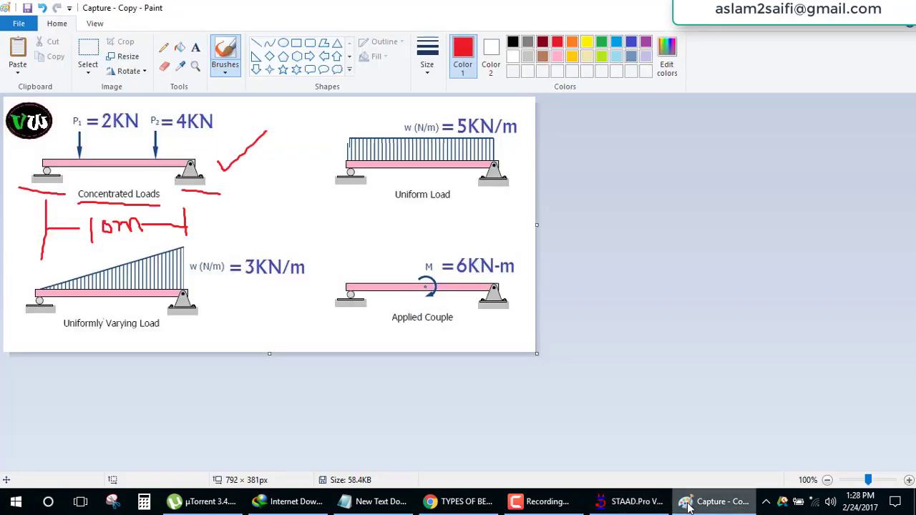
{"action": "left_click", "coordinate": [686, 504]}
{"action": "left_click", "coordinate": [767, 169]}
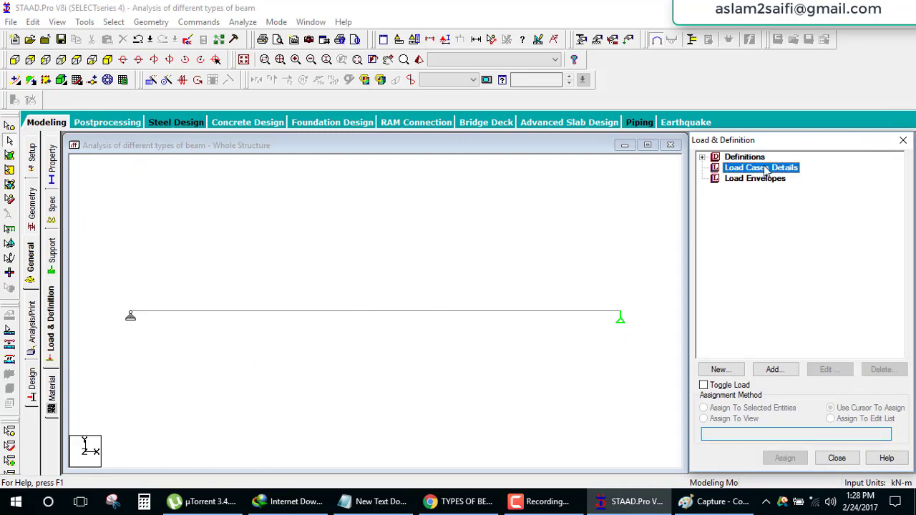
{"action": "left_click", "coordinate": [773, 370]}
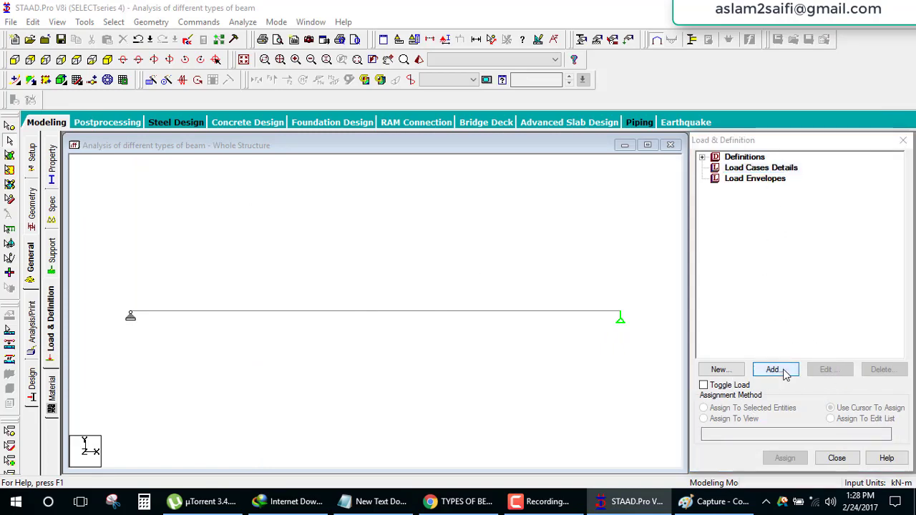
{"action": "left_click", "coordinate": [573, 173]}
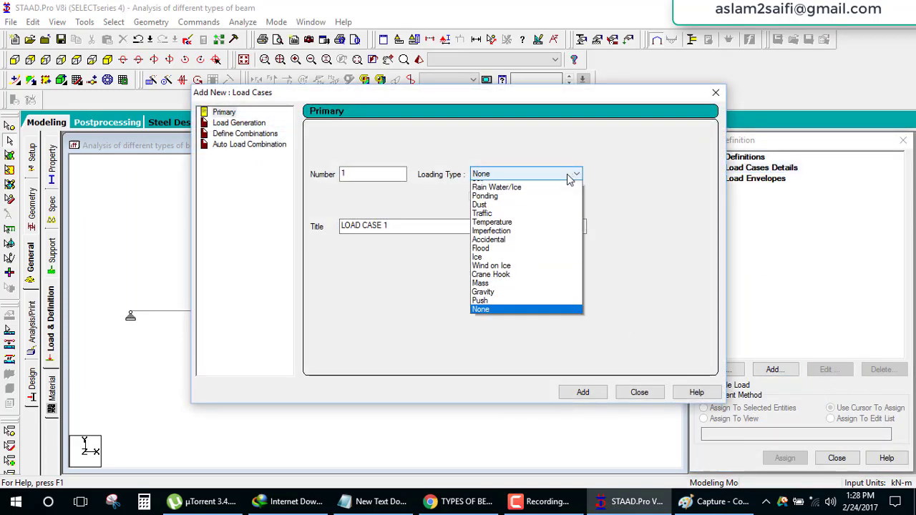
{"action": "left_click", "coordinate": [538, 187]}
{"action": "left_click_drag", "start_coordinate": [404, 225], "coordinate": [178, 226]}
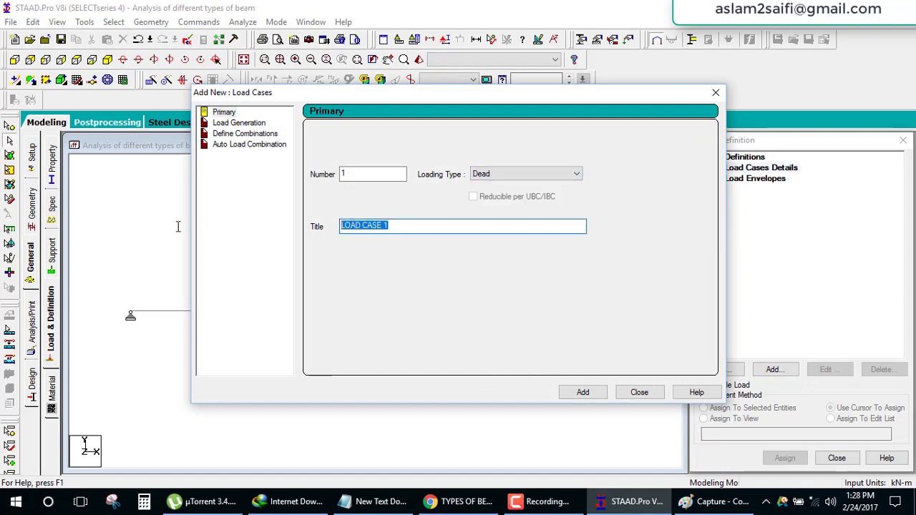
{"action": "type", "text": "dead"}
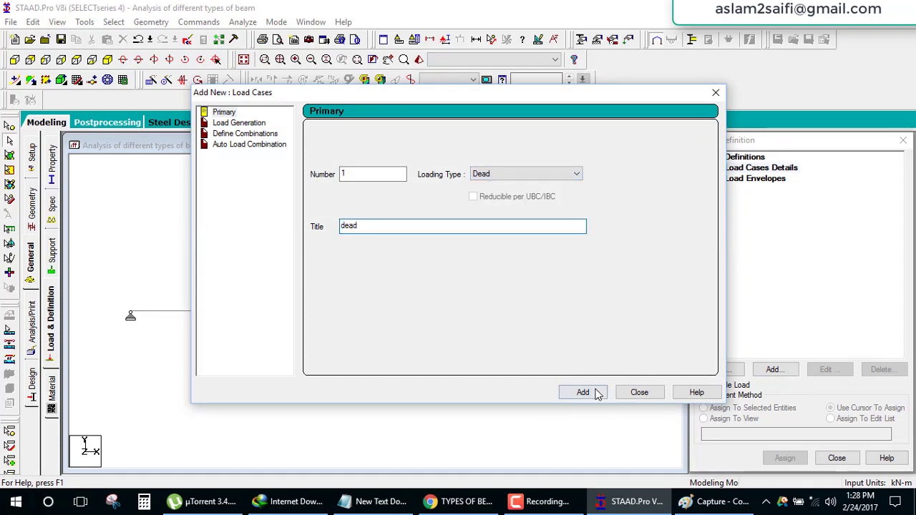
{"action": "left_click", "coordinate": [592, 394]}
{"action": "left_click", "coordinate": [643, 393]}
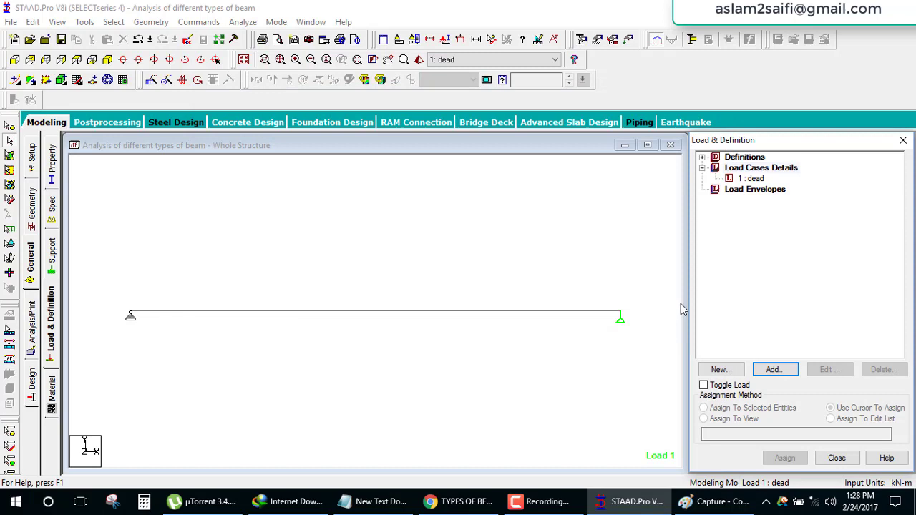
{"action": "left_click", "coordinate": [755, 179]}
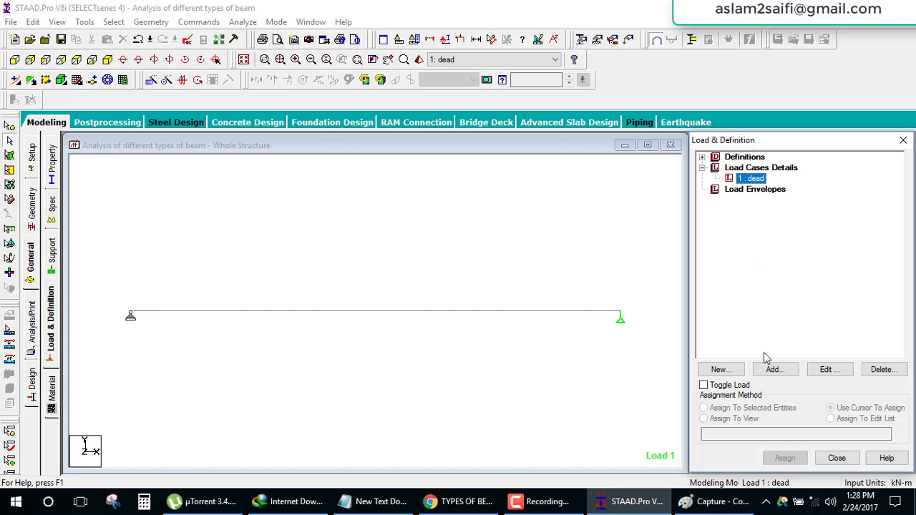
{"action": "left_click", "coordinate": [773, 369]}
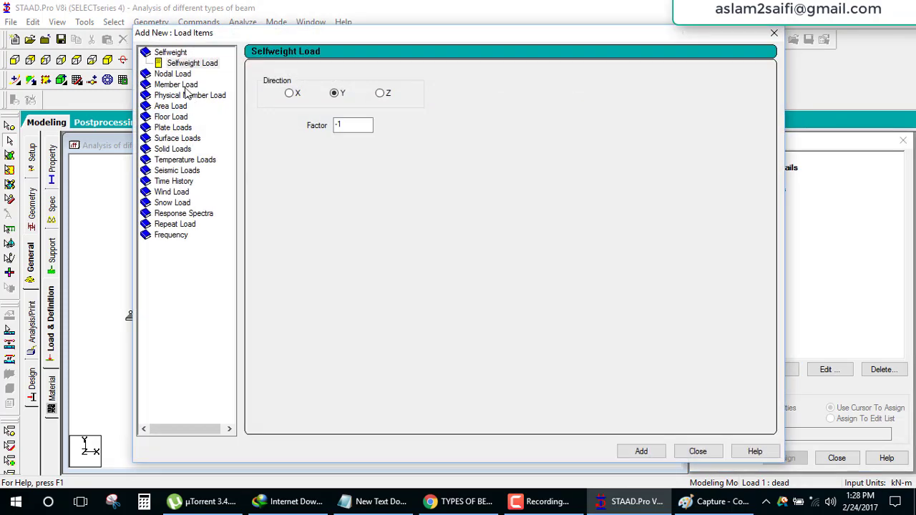
- Add two concentrated GY member forces, -2 kN and -4 kN, to load case 1 dead
{"action": "left_click", "coordinate": [185, 85]}
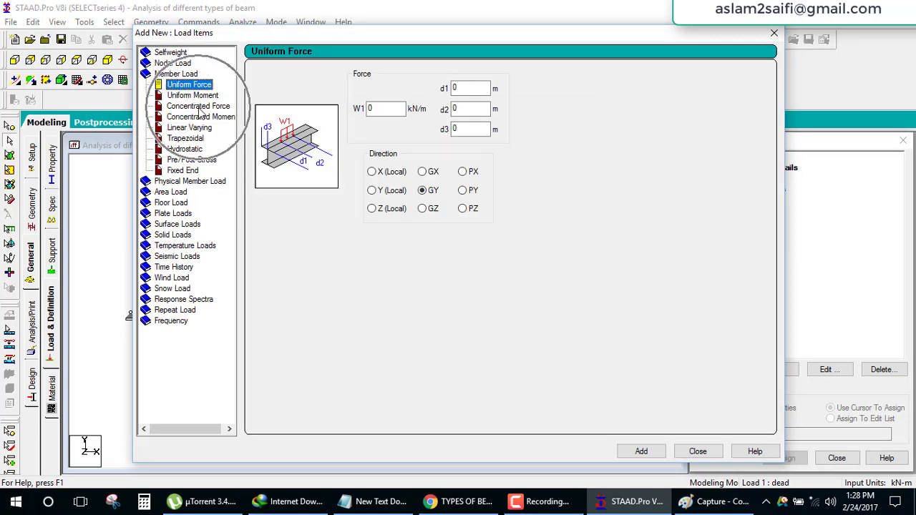
{"action": "left_click", "coordinate": [198, 106]}
{"action": "left_click_drag", "start_coordinate": [392, 105], "coordinate": [352, 108]}
{"action": "type", "text": "-2"}
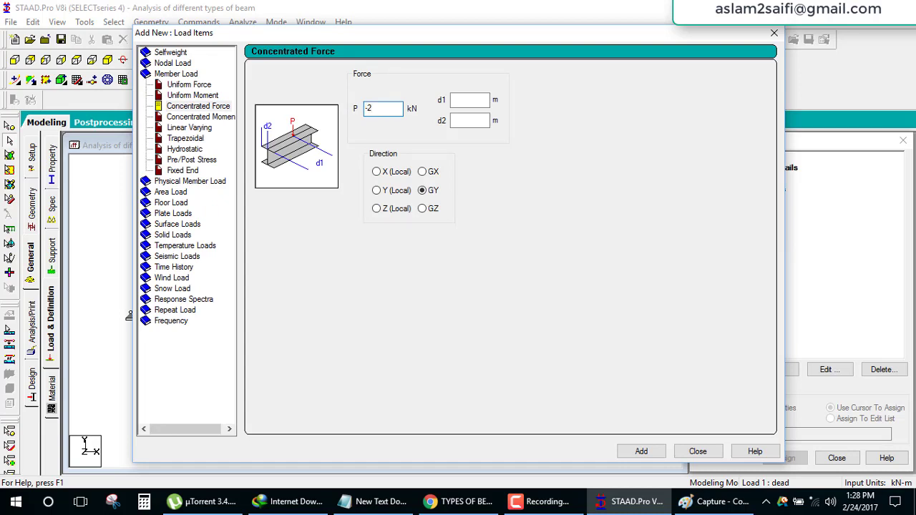
{"action": "left_click", "coordinate": [642, 451]}
{"action": "type", "text": "-4"}
{"action": "left_click", "coordinate": [641, 451]}
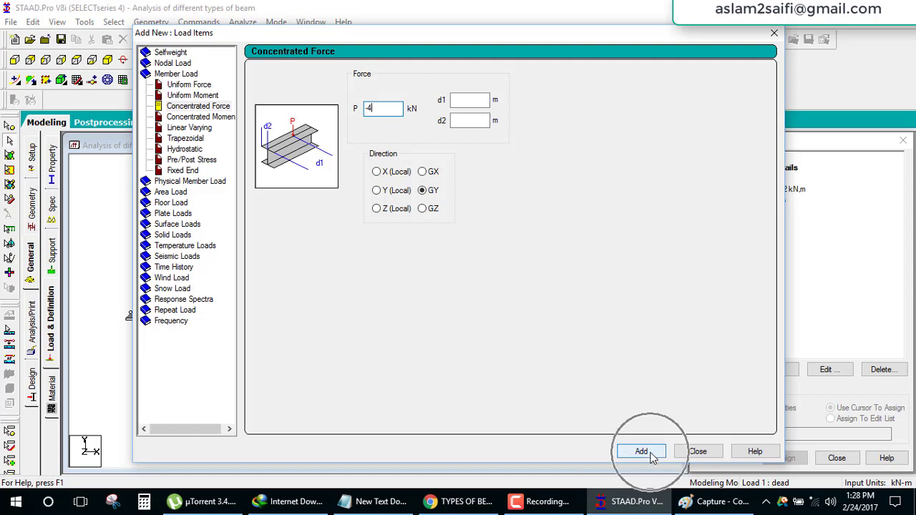
{"action": "left_click", "coordinate": [698, 451]}
{"action": "double_click", "coordinate": [778, 190]}
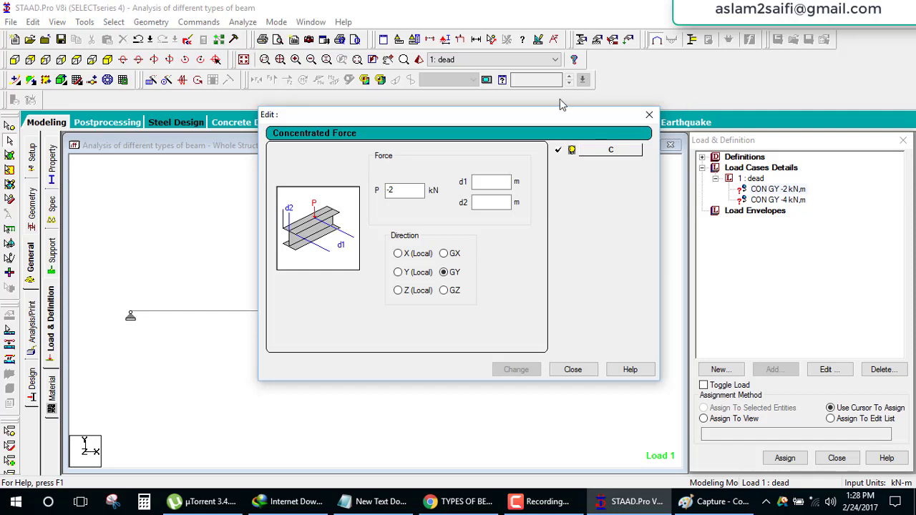
- Set the -2 kN force's distance to 2 m and the -4 kN force's to 8 m
{"action": "left_click_drag", "start_coordinate": [548, 118], "coordinate": [660, 128]}
{"action": "left_click", "coordinate": [166, 321]}
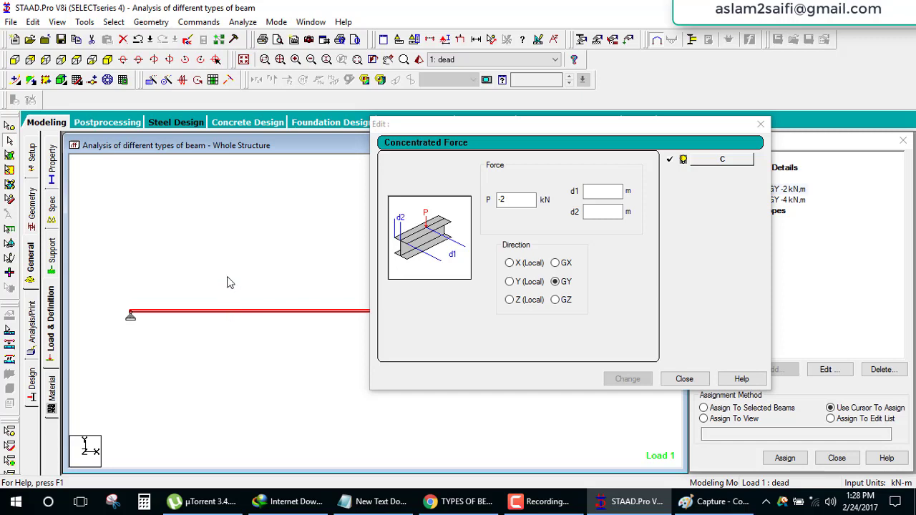
{"action": "left_click", "coordinate": [611, 192]}
{"action": "type", "text": "2"}
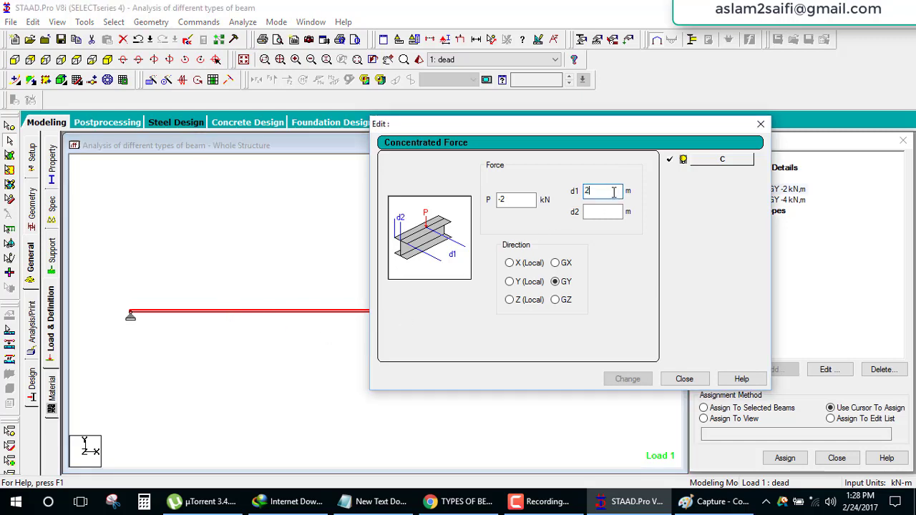
{"action": "left_click", "coordinate": [627, 379]}
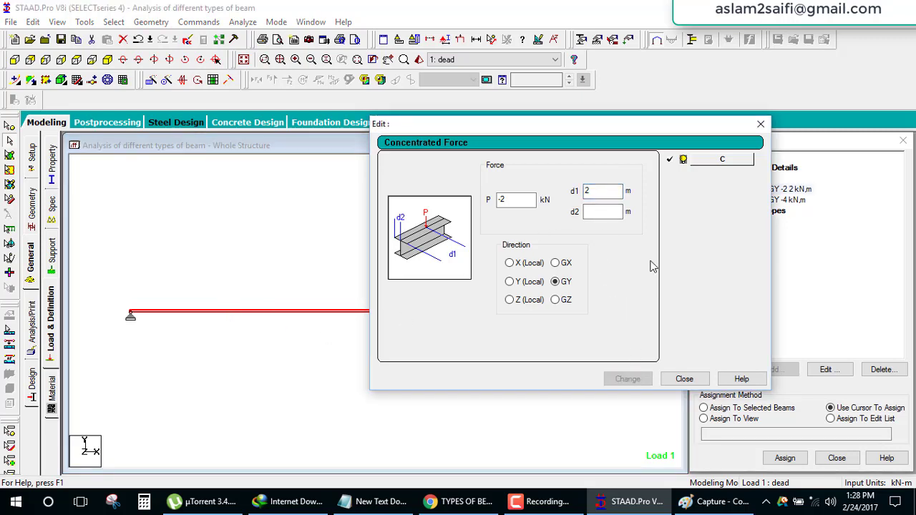
{"action": "left_click", "coordinate": [761, 125]}
{"action": "double_click", "coordinate": [778, 199]}
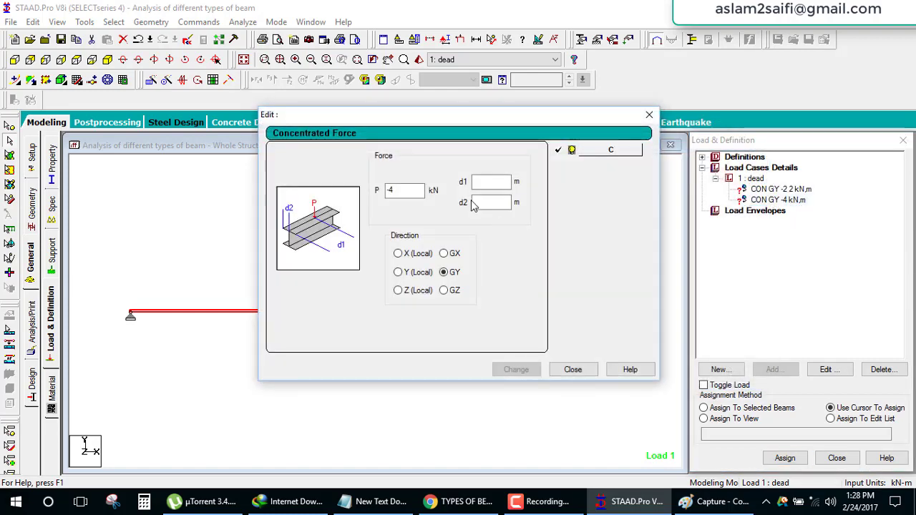
{"action": "left_click", "coordinate": [495, 182]}
{"action": "type", "text": "8"}
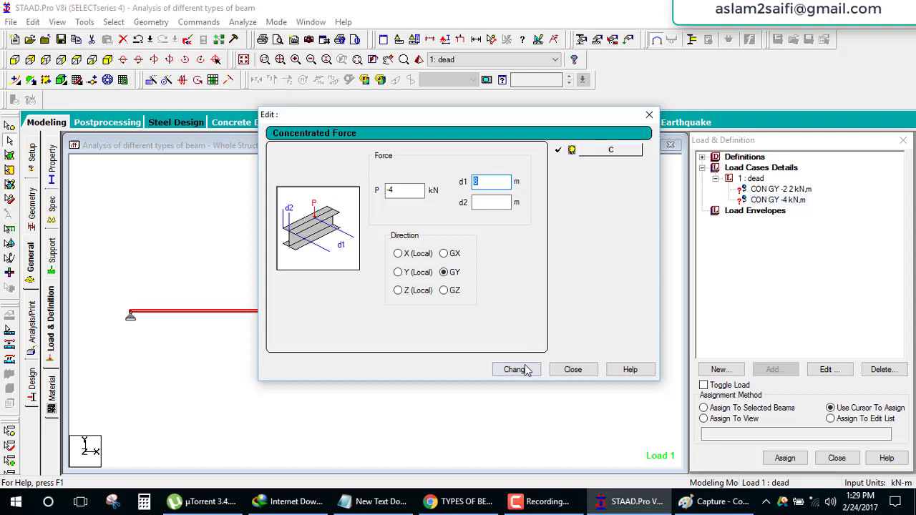
{"action": "left_click", "coordinate": [520, 370]}
{"action": "left_click", "coordinate": [573, 369]}
- Assign both point loads, -2 kN and -4 kN, to the beam in view
{"action": "left_click", "coordinate": [771, 191]}
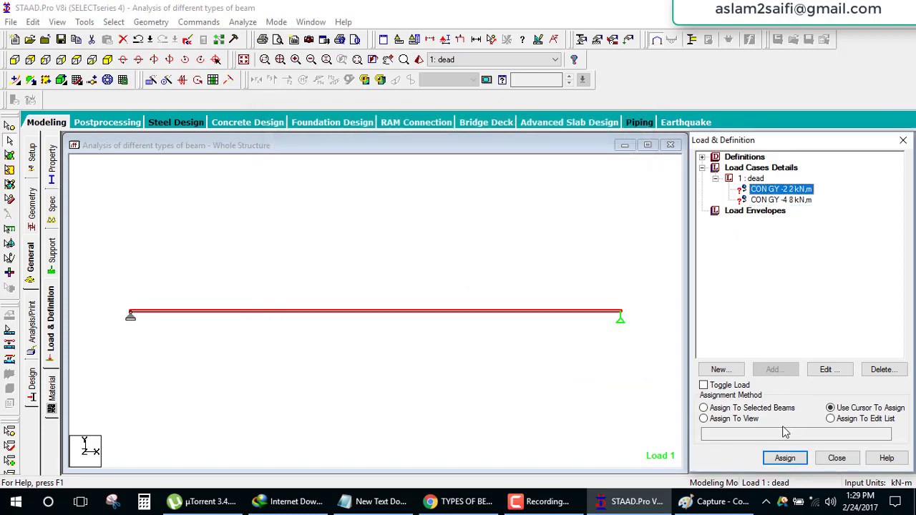
{"action": "left_click", "coordinate": [740, 419]}
{"action": "left_click", "coordinate": [785, 458]}
{"action": "left_click", "coordinate": [805, 336]}
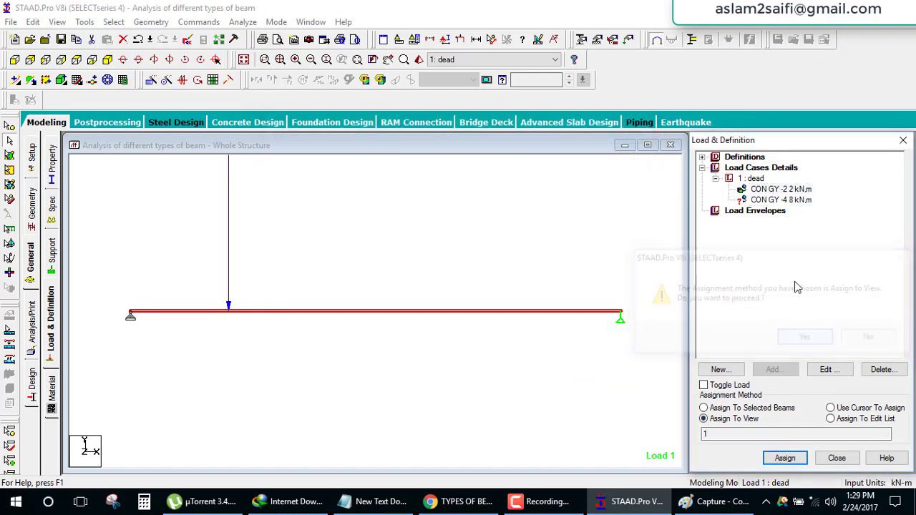
{"action": "left_click", "coordinate": [780, 200]}
{"action": "left_click", "coordinate": [785, 458]}
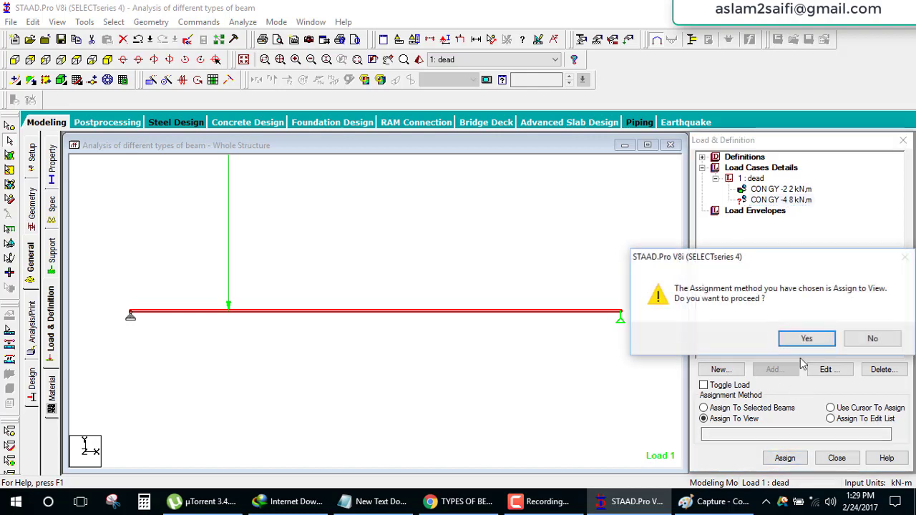
{"action": "left_click", "coordinate": [805, 338]}
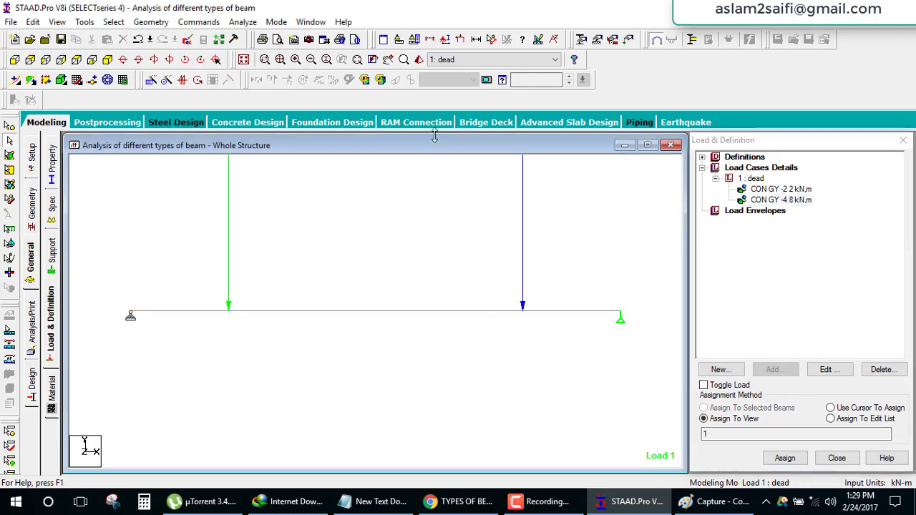
- Rescale the load symbols with Apply Immediately on: point moment scale 0.5, point force scale adjusted
{"action": "left_click", "coordinate": [444, 43]}
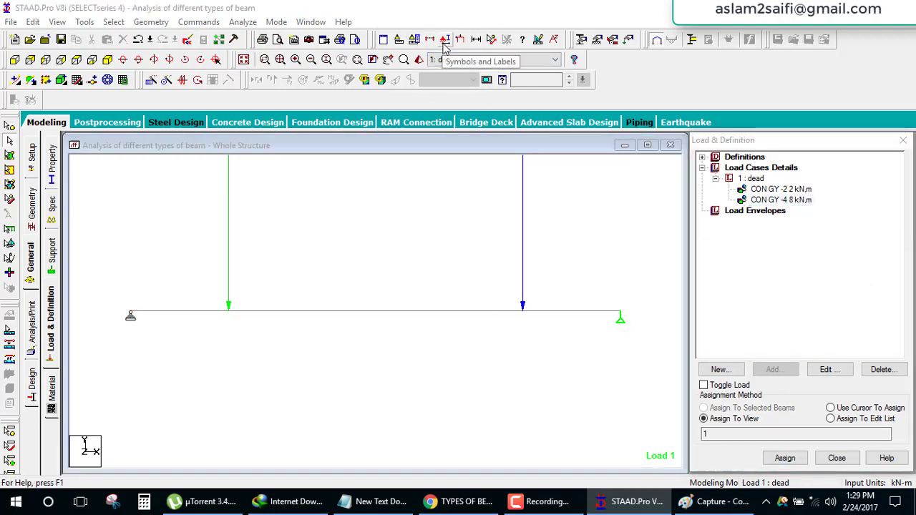
{"action": "left_click", "coordinate": [443, 44]}
{"action": "left_click", "coordinate": [509, 74]}
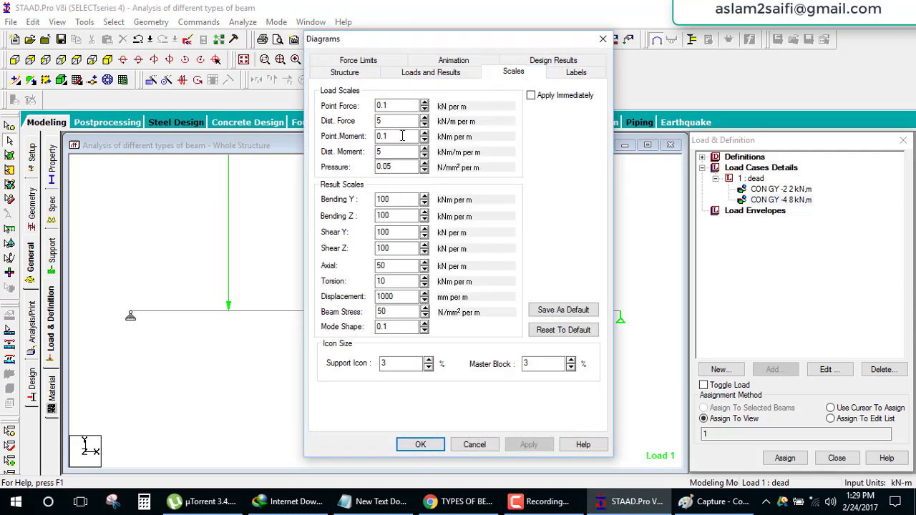
{"action": "left_click", "coordinate": [530, 95]}
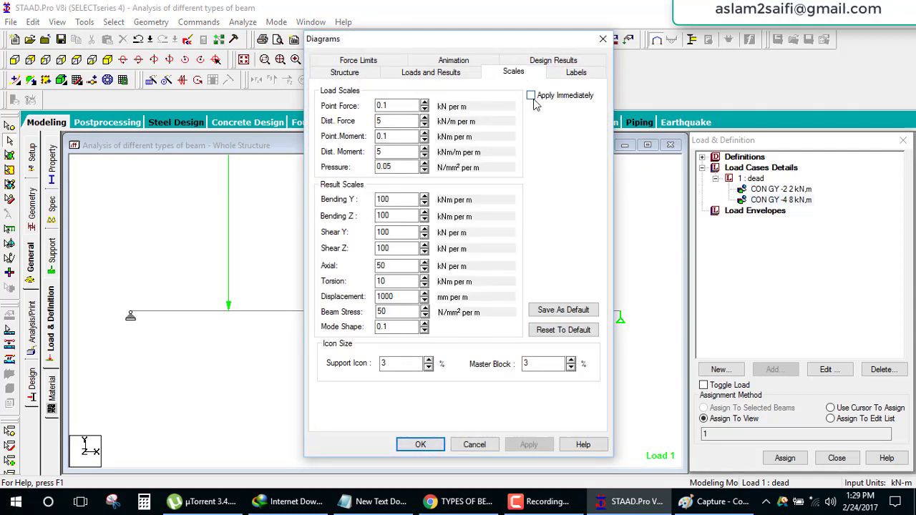
{"action": "double_click", "coordinate": [384, 135]}
{"action": "type", "text": "0.5"}
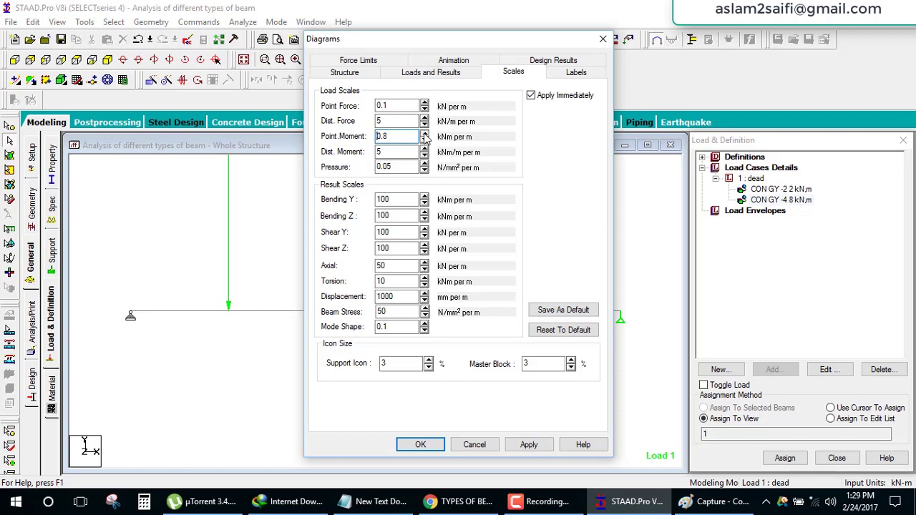
{"action": "triple_click", "coordinate": [423, 134]}
{"action": "left_click", "coordinate": [425, 102]}
{"action": "left_click", "coordinate": [424, 102]}
{"action": "left_click", "coordinate": [424, 102]}
{"action": "left_click", "coordinate": [424, 104]}
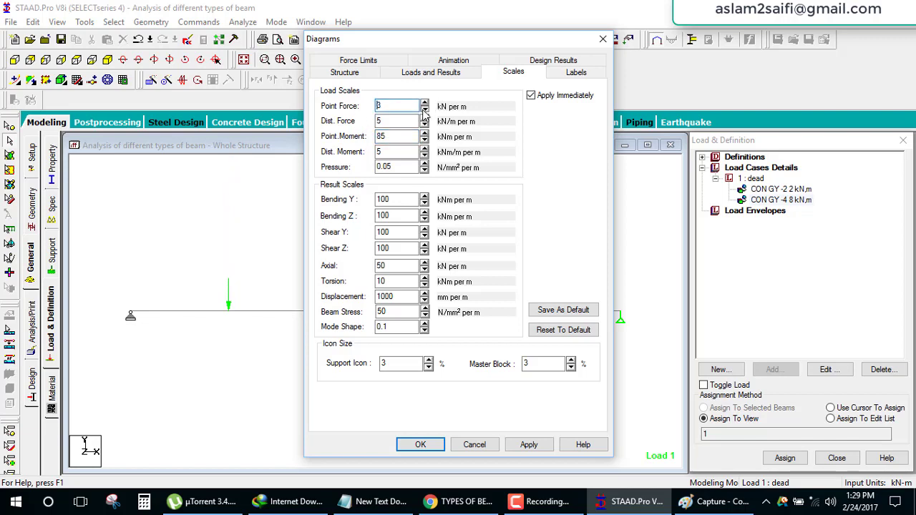
{"action": "left_click", "coordinate": [423, 111]}
{"action": "left_click", "coordinate": [420, 444]}
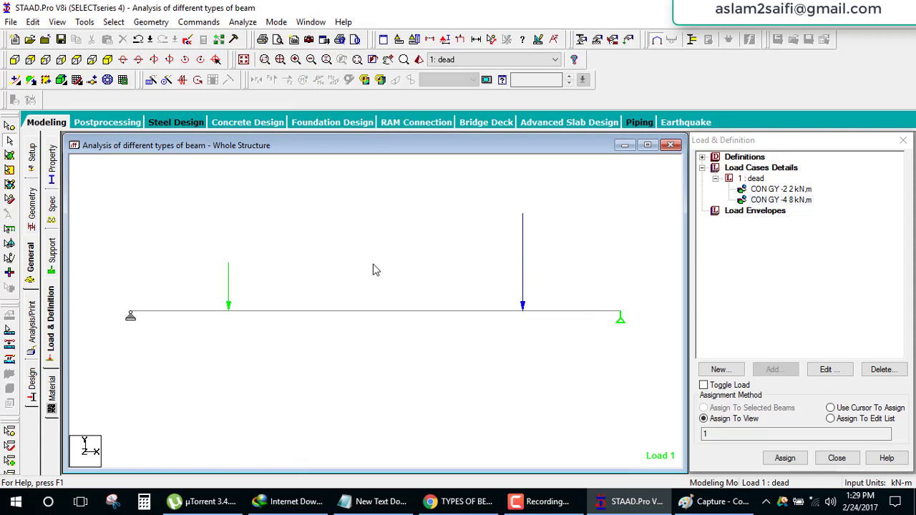
- Show the load values -2.000 kN and -4.000 kN beside the point-load arrows
{"action": "key", "text": "shift+l"}
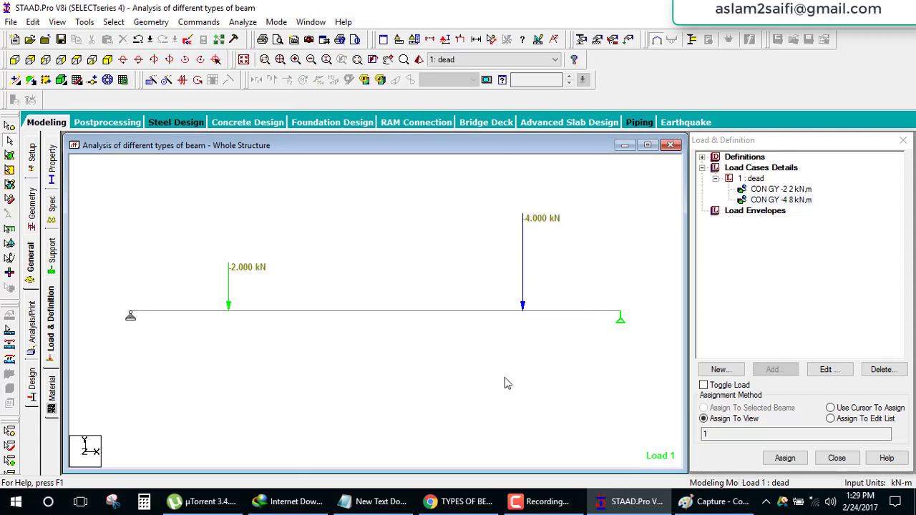
{"action": "scroll", "coordinate": [504, 377], "scroll_direction": "down", "scroll_amount": 1}
{"action": "scroll", "coordinate": [505, 377], "scroll_direction": "down", "scroll_amount": 1}
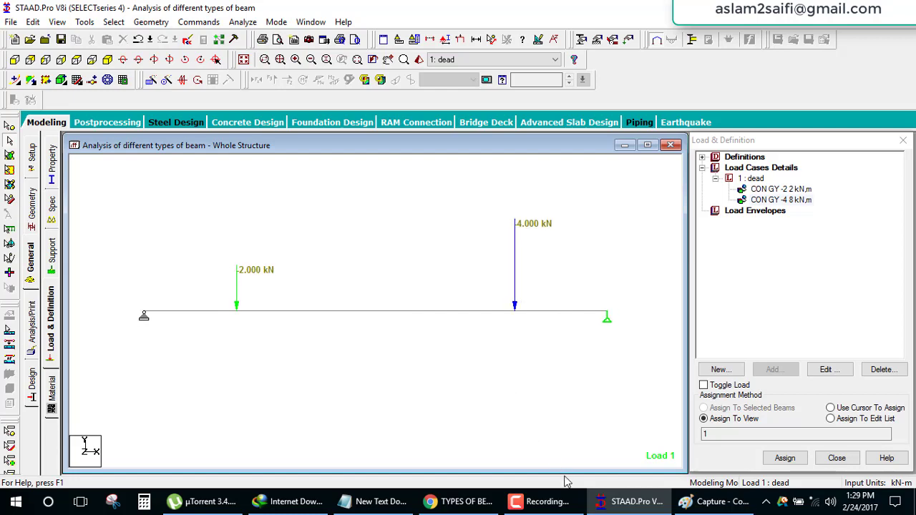
- Underline Uniform Load in red in the Paint sketch as the next case
{"action": "left_click", "coordinate": [719, 505]}
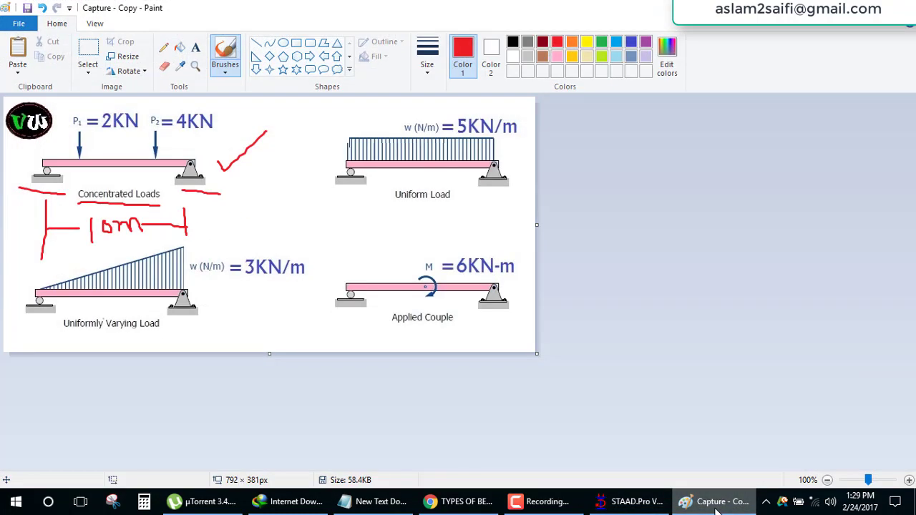
{"action": "mouse_move", "coordinate": [340, 209]}
{"action": "left_mouse_down"}
{"action": "mouse_move", "coordinate": [479, 216]}
{"action": "mouse_move", "coordinate": [526, 195]}
{"action": "left_mouse_up"}
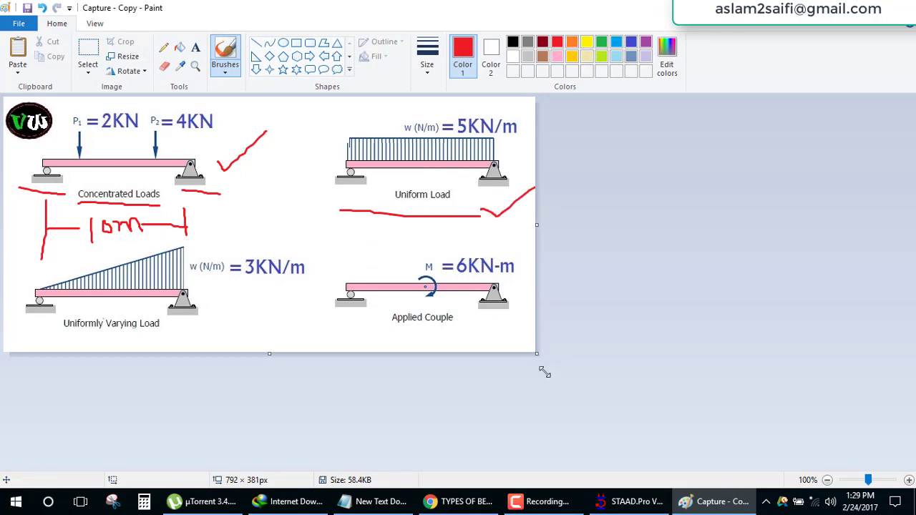
{"action": "left_click", "coordinate": [630, 501]}
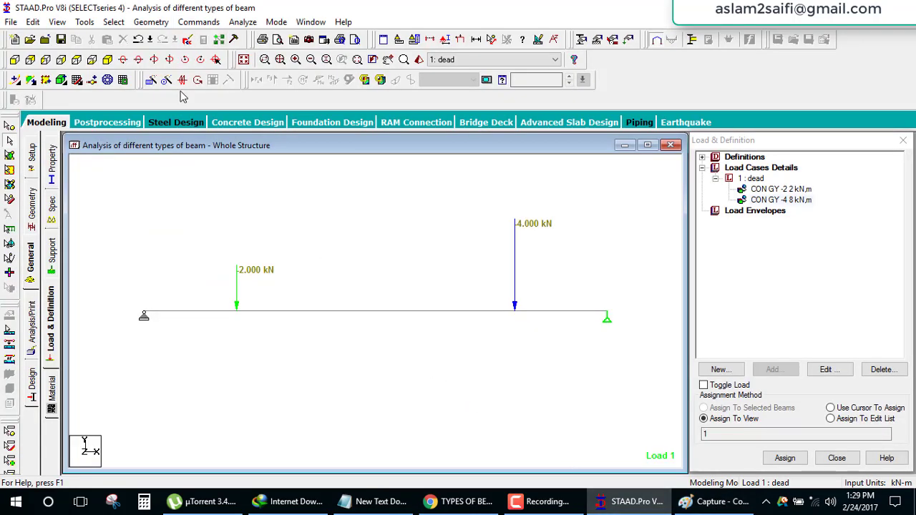
- Draw a new 10 m beam on the snap grid starting at grid point (0,4)
{"action": "left_click", "coordinate": [78, 80]}
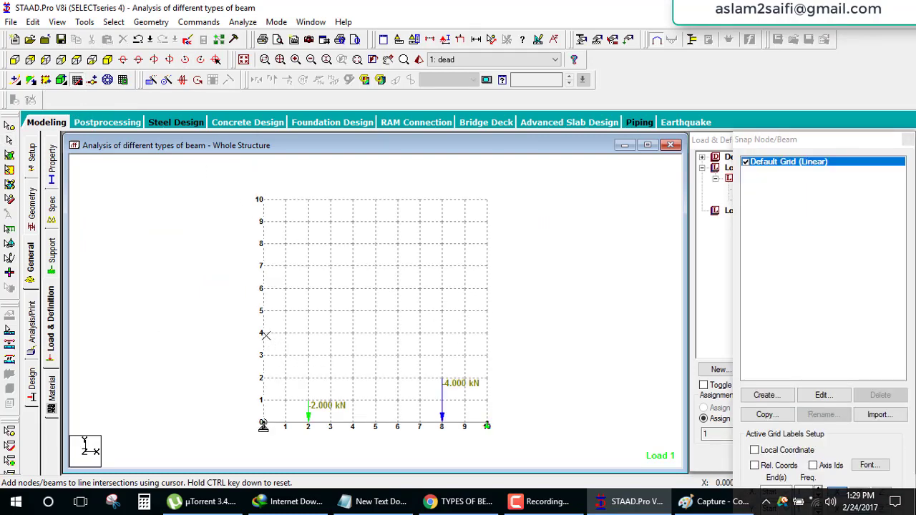
{"action": "left_click", "coordinate": [263, 333]}
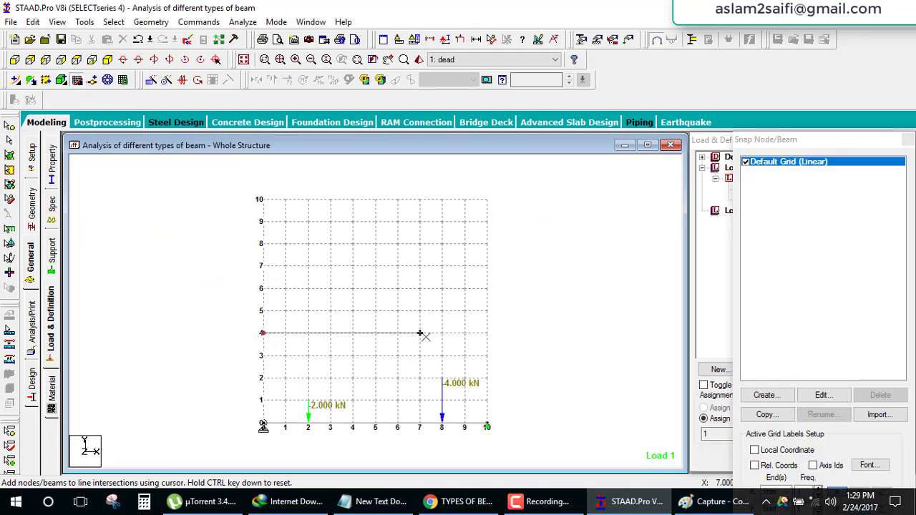
{"action": "left_click", "coordinate": [486, 332]}
{"action": "left_click", "coordinate": [907, 140]}
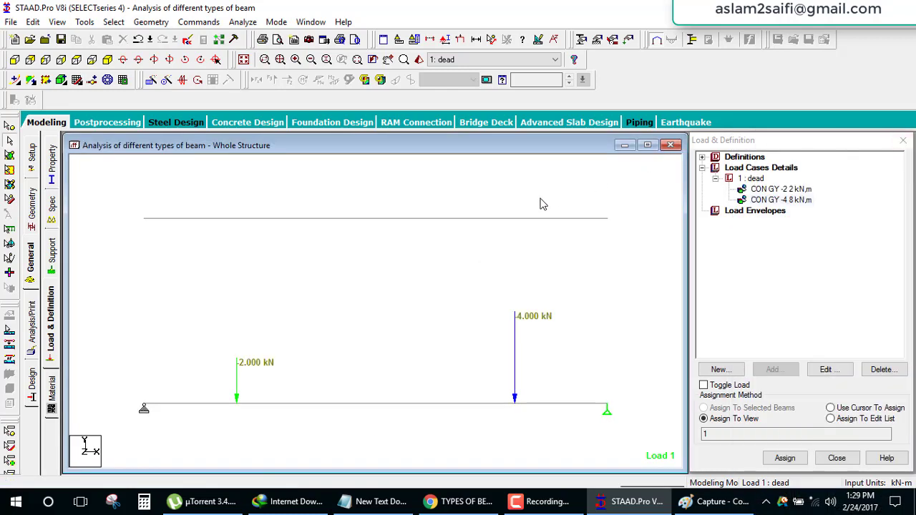
- Assign Support 2 to the top beam's left node and Support 3 to its right node
{"action": "left_click", "coordinate": [52, 266]}
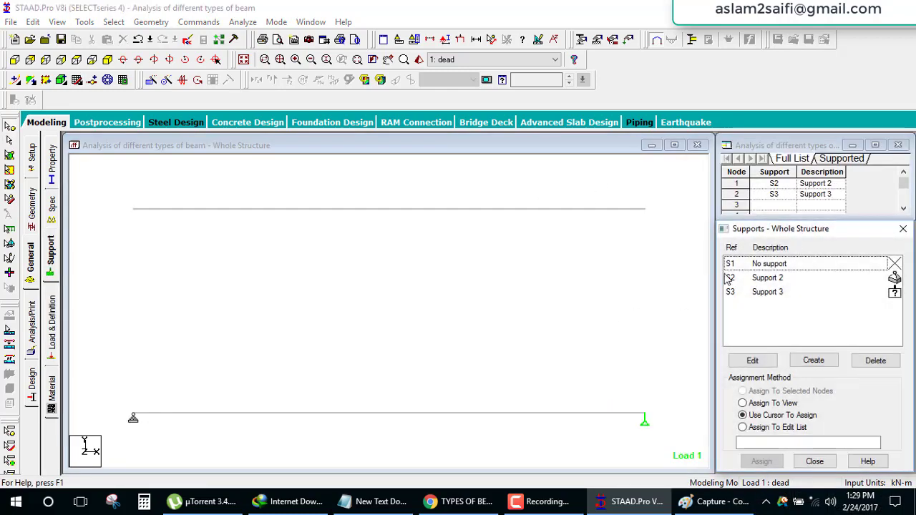
{"action": "left_click", "coordinate": [757, 277]}
{"action": "left_click_drag", "start_coordinate": [117, 194], "coordinate": [178, 237]}
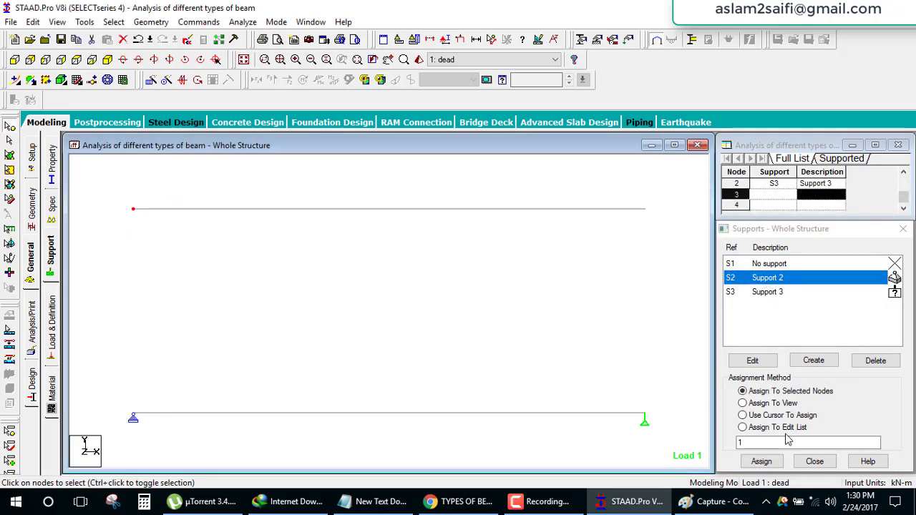
{"action": "left_click", "coordinate": [761, 461]}
{"action": "left_click", "coordinate": [805, 382]}
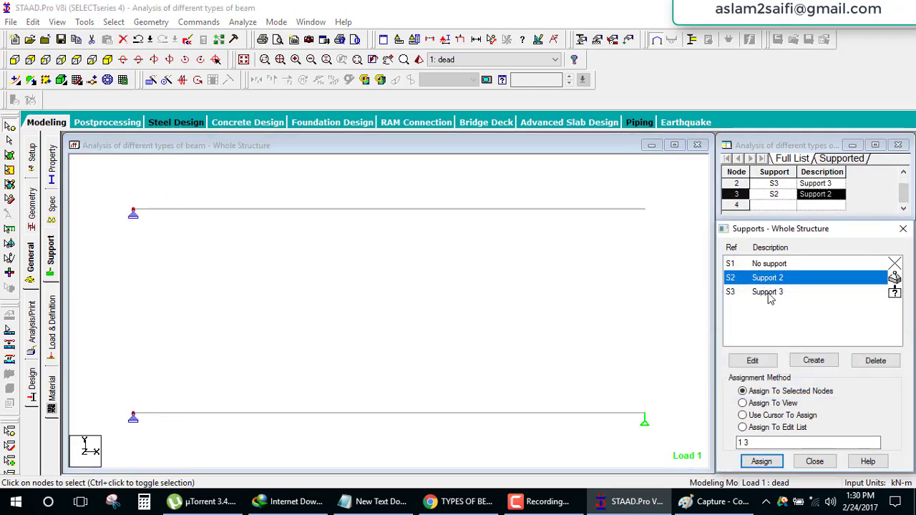
{"action": "left_click", "coordinate": [767, 291]}
{"action": "left_click", "coordinate": [644, 210]}
{"action": "left_click", "coordinate": [761, 461]}
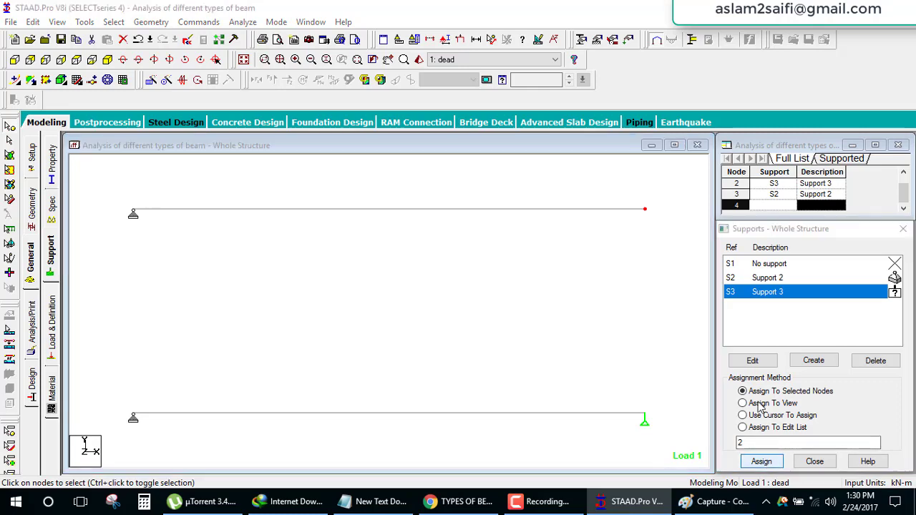
{"action": "left_click", "coordinate": [780, 384]}
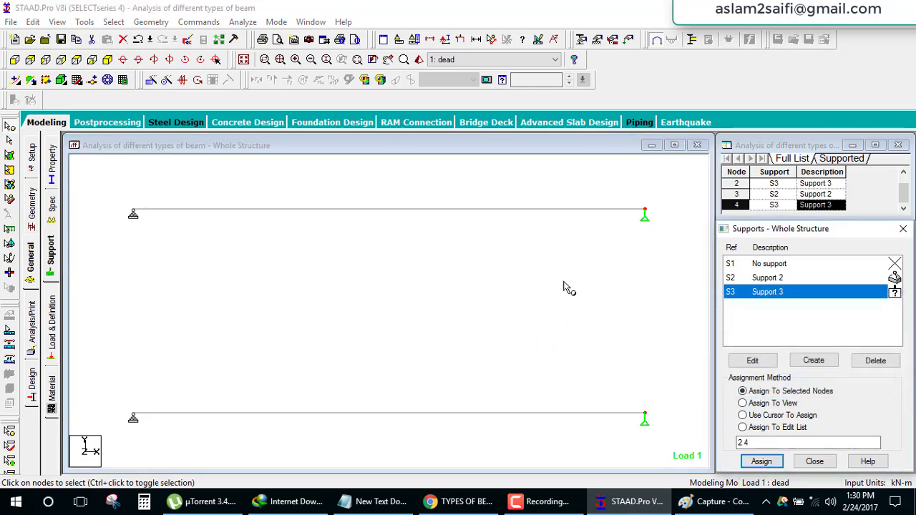
- Assign the Rect 0.60x0.30 concrete section to the top beam
{"action": "left_click", "coordinate": [52, 170]}
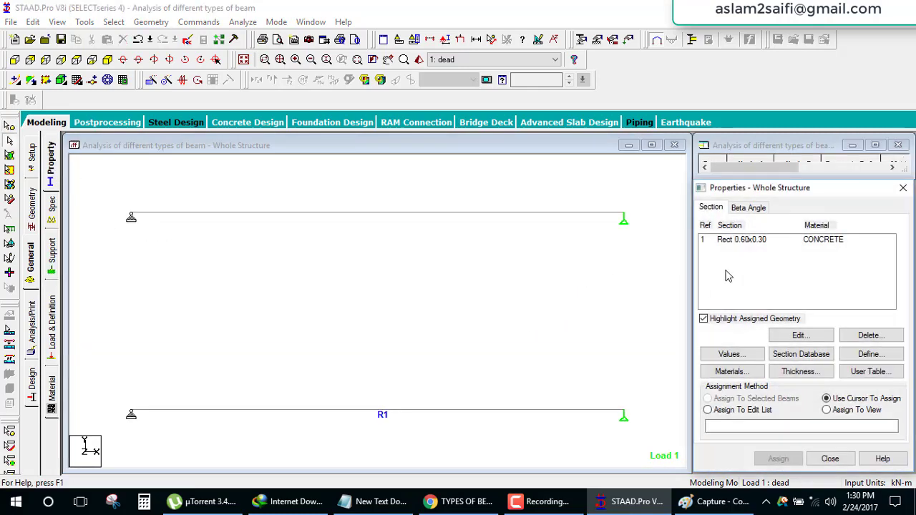
{"action": "left_click", "coordinate": [742, 239]}
{"action": "left_click", "coordinate": [541, 213]}
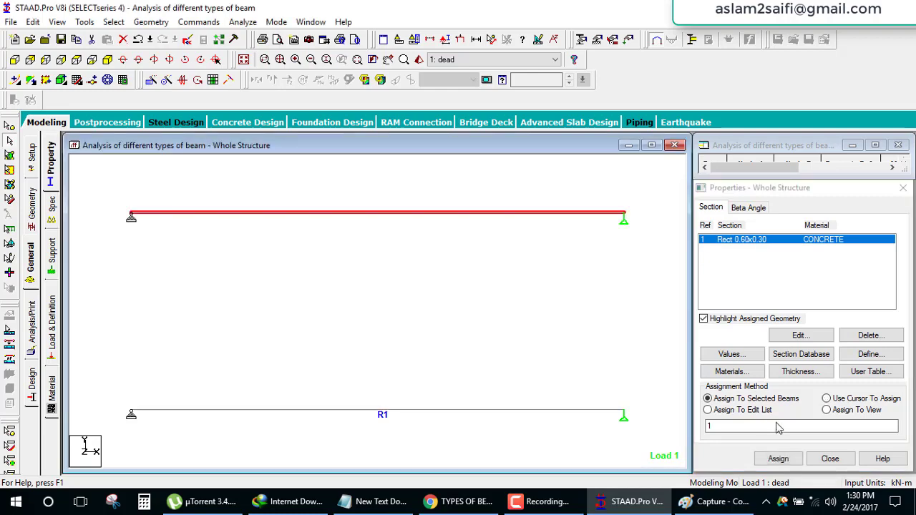
{"action": "left_click", "coordinate": [777, 458]}
{"action": "left_click", "coordinate": [806, 362]}
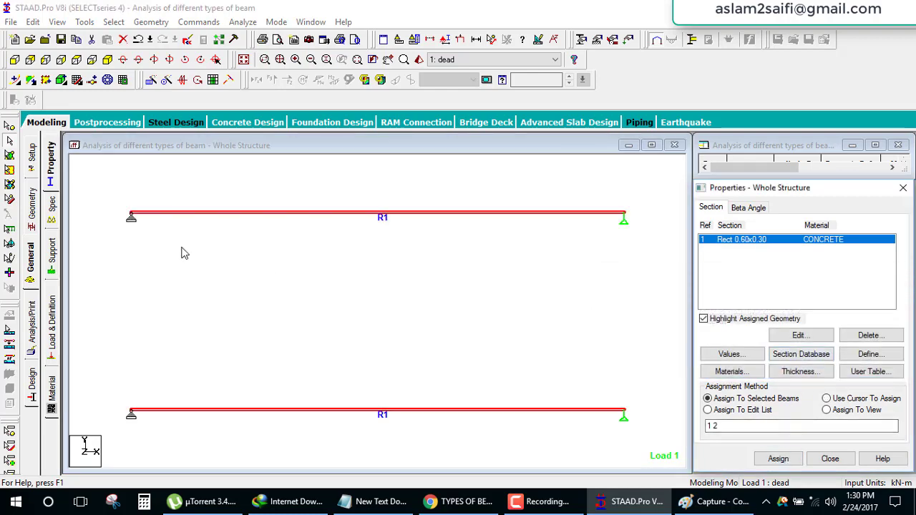
- Select the dead load case, mark the uniform load sketch in red, and start adding a load item
{"action": "left_click", "coordinate": [52, 325]}
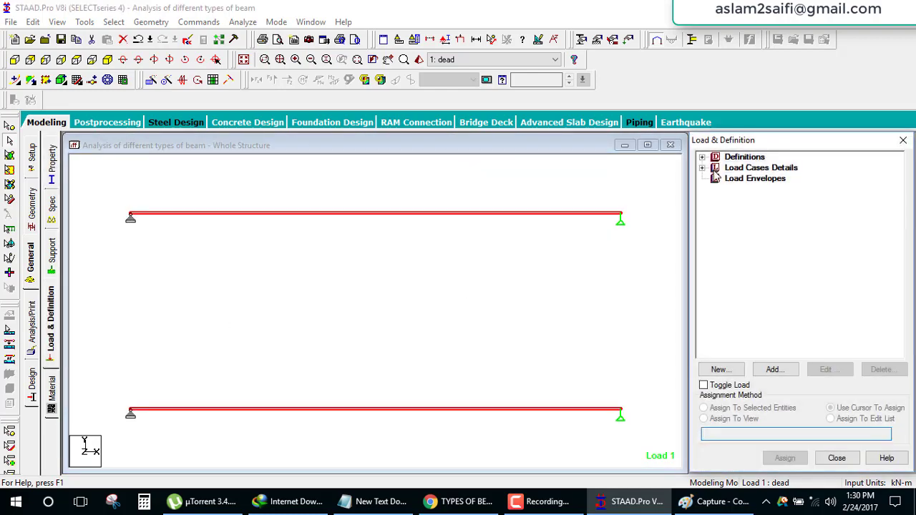
{"action": "left_click", "coordinate": [701, 167]}
{"action": "left_click", "coordinate": [729, 179]}
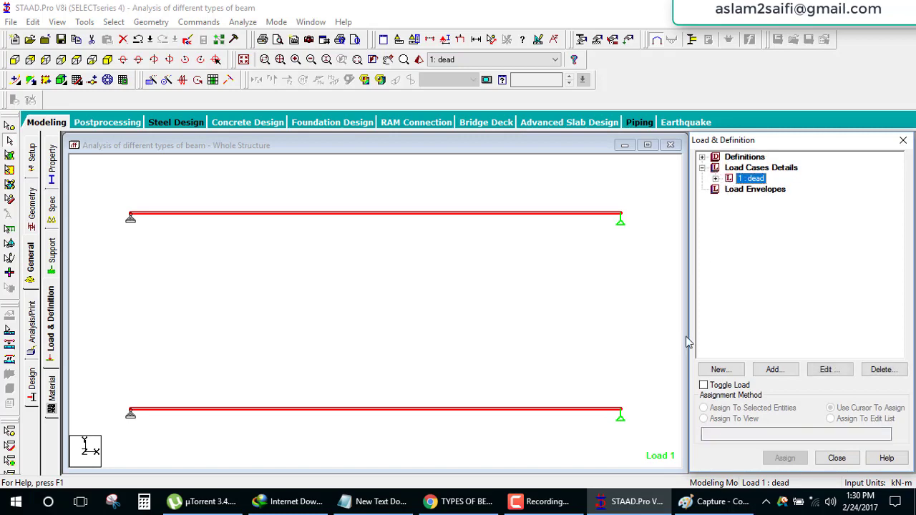
{"action": "left_click", "coordinate": [716, 502]}
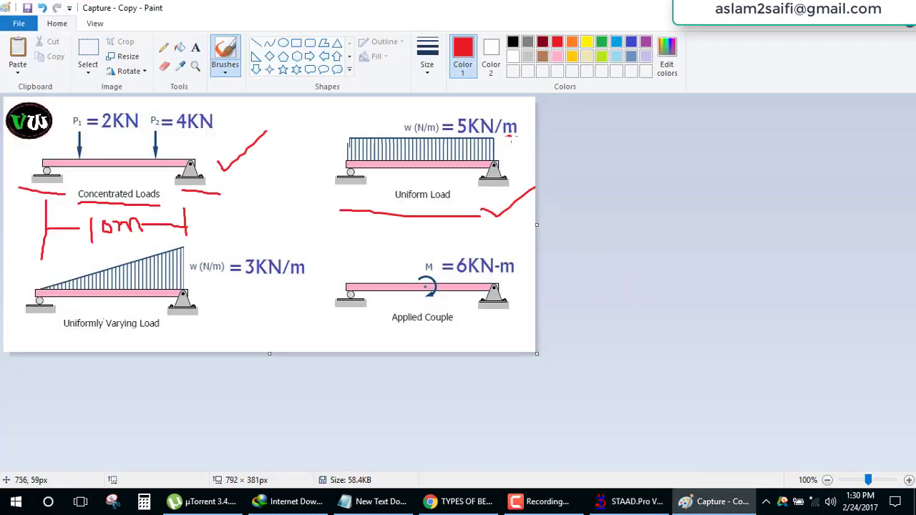
{"action": "left_click_drag", "start_coordinate": [510, 137], "coordinate": [535, 123]}
{"action": "left_click", "coordinate": [639, 505]}
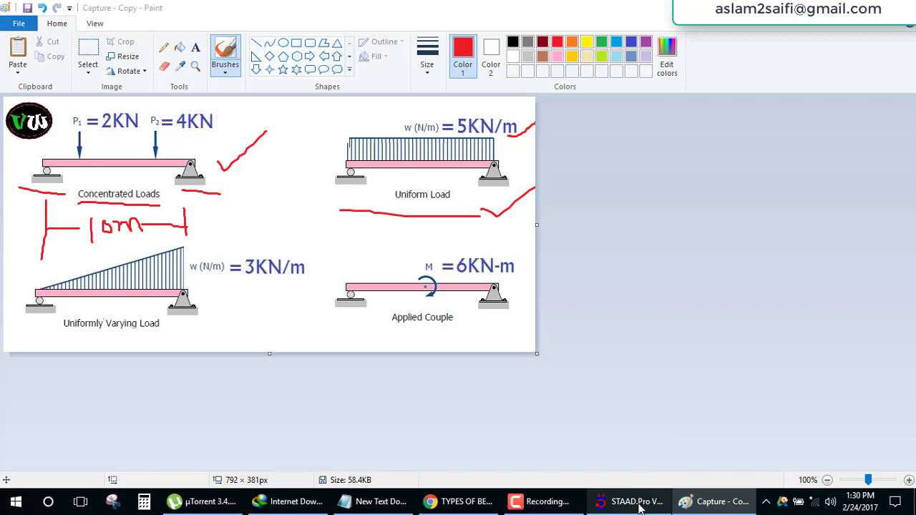
{"action": "left_click", "coordinate": [772, 369]}
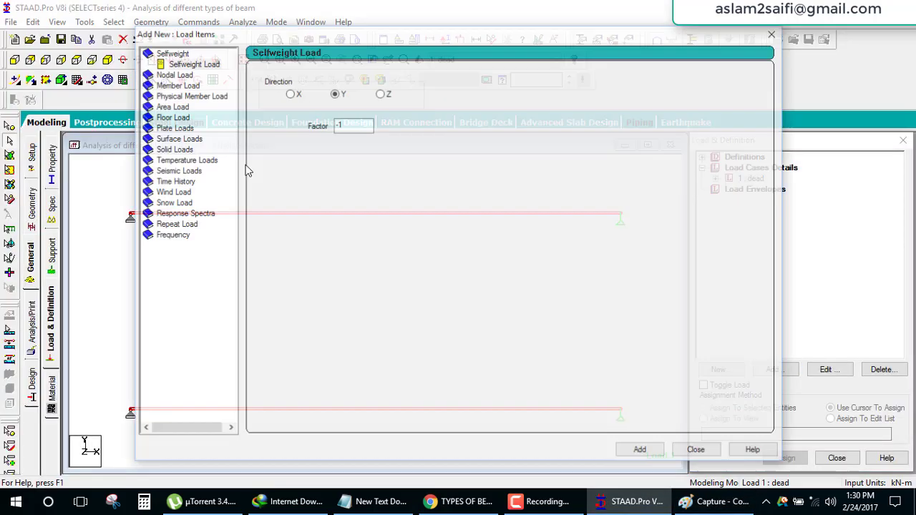
- Create a uniform member load with W1 = -5 kN/m in GY for the dead case
{"action": "left_click", "coordinate": [176, 85]}
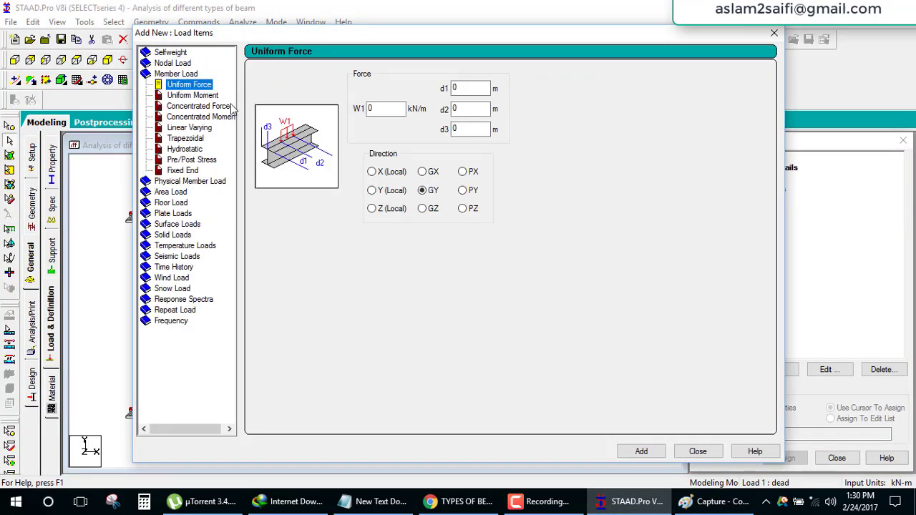
{"action": "left_click", "coordinate": [387, 108]}
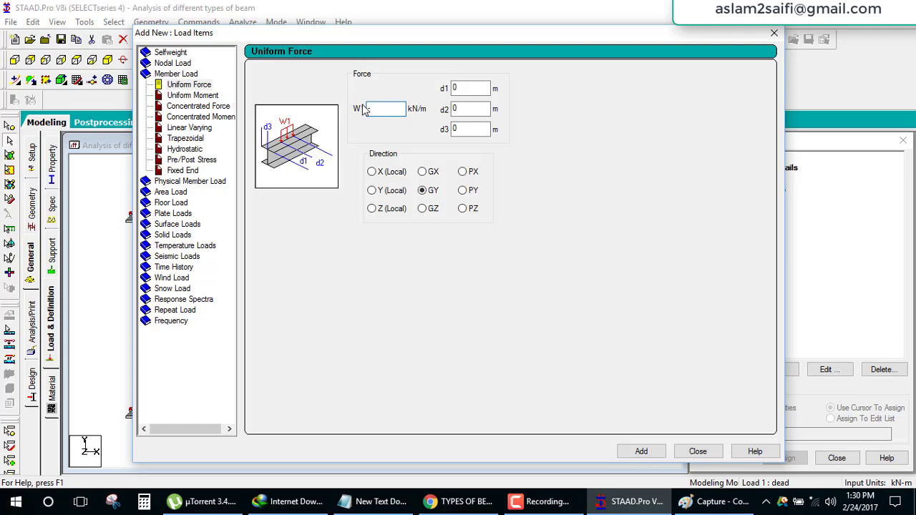
{"action": "type", "text": "-5"}
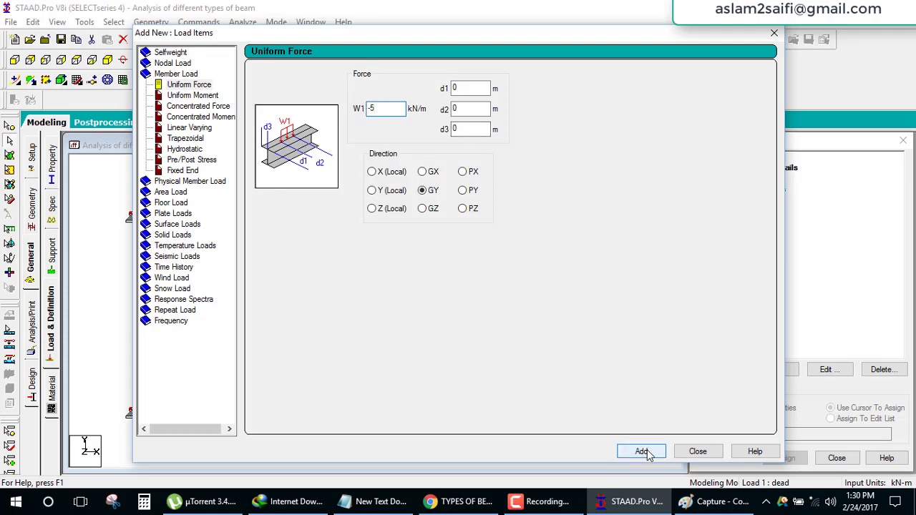
{"action": "left_click", "coordinate": [643, 451]}
{"action": "left_click", "coordinate": [698, 451]}
- Assign the -5 kN/m uniform load to the top beam only and bring the Paint sketch forward
{"action": "left_click", "coordinate": [777, 210]}
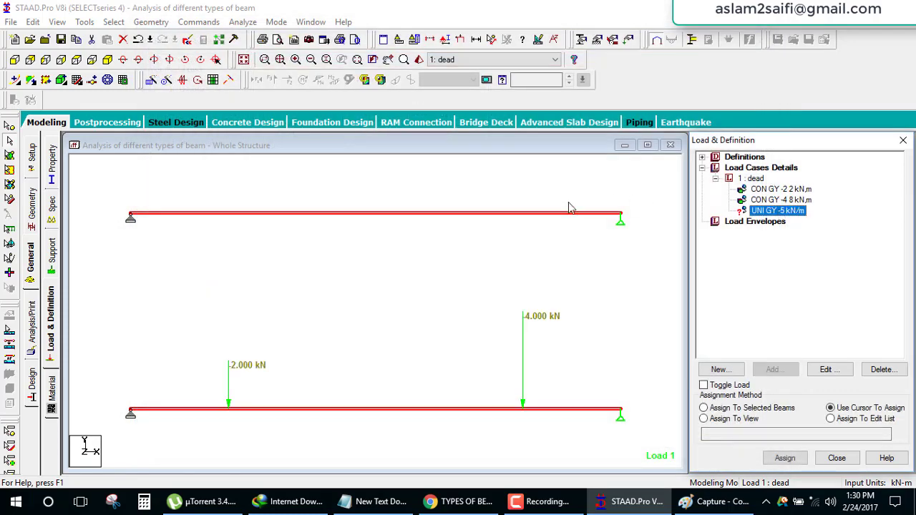
{"action": "left_click", "coordinate": [529, 213]}
{"action": "left_click", "coordinate": [776, 408]}
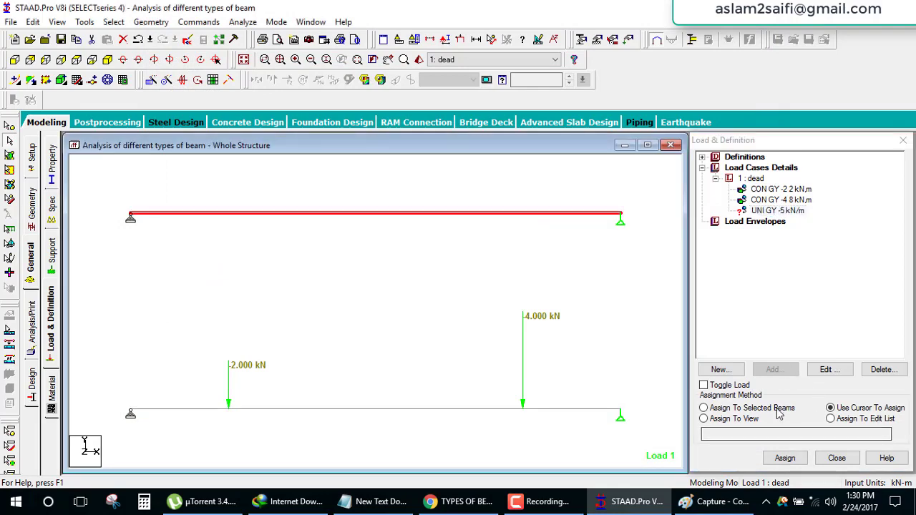
{"action": "left_click", "coordinate": [784, 458]}
{"action": "left_click", "coordinate": [805, 339]}
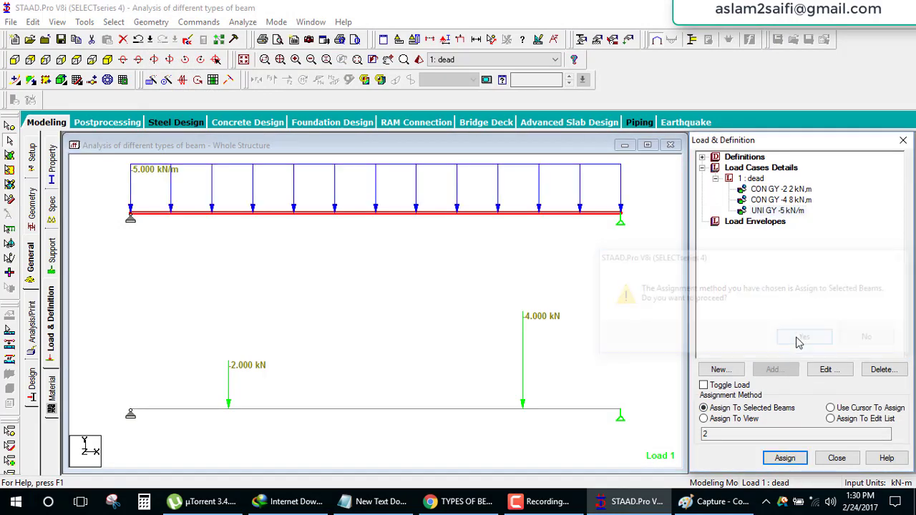
{"action": "left_click", "coordinate": [600, 271]}
{"action": "scroll", "coordinate": [537, 286], "scroll_direction": "down", "scroll_amount": 2}
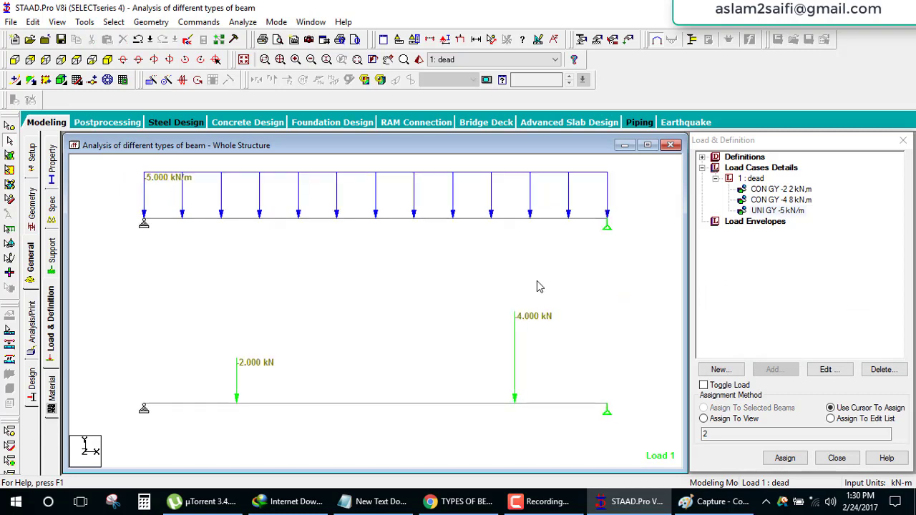
{"action": "scroll", "coordinate": [537, 286], "scroll_direction": "down", "scroll_amount": 1}
{"action": "scroll", "coordinate": [530, 300], "scroll_direction": "down", "scroll_amount": 1}
{"action": "middle_click_drag", "start_coordinate": [520, 311], "coordinate": [519, 312]}
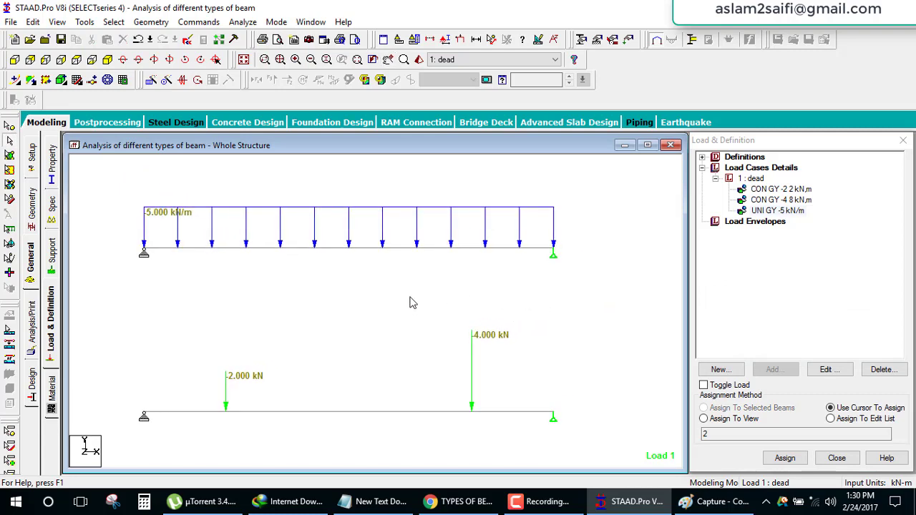
{"action": "left_click", "coordinate": [714, 501]}
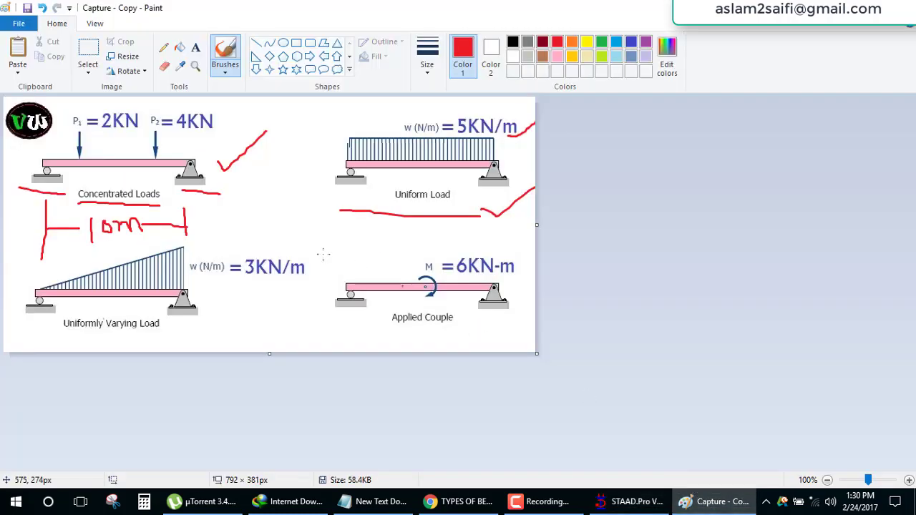
- Underline and tick Uniformly Varying Load in red in Paint, then return to STAAD.Pro
{"action": "left_click_drag", "start_coordinate": [56, 340], "coordinate": [155, 340]}
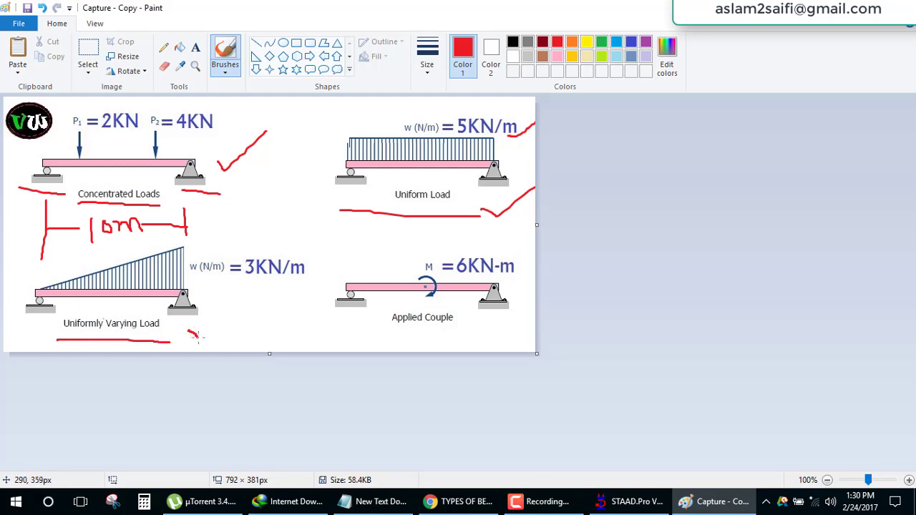
{"action": "left_click_drag", "start_coordinate": [204, 341], "coordinate": [258, 291]}
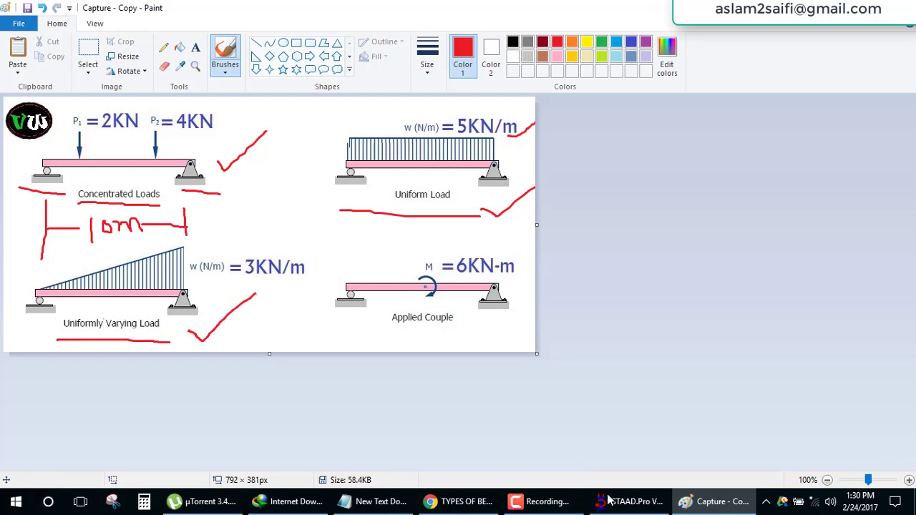
{"action": "left_click", "coordinate": [630, 501]}
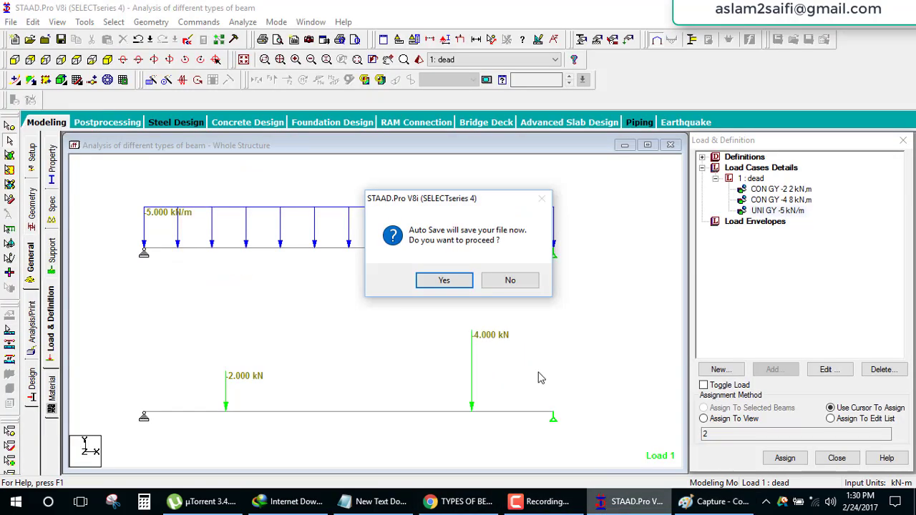
- Confirm saving the modified model, then show and close the snap grid to refit the beams
{"action": "left_click", "coordinate": [442, 279]}
{"action": "left_click", "coordinate": [377, 267]}
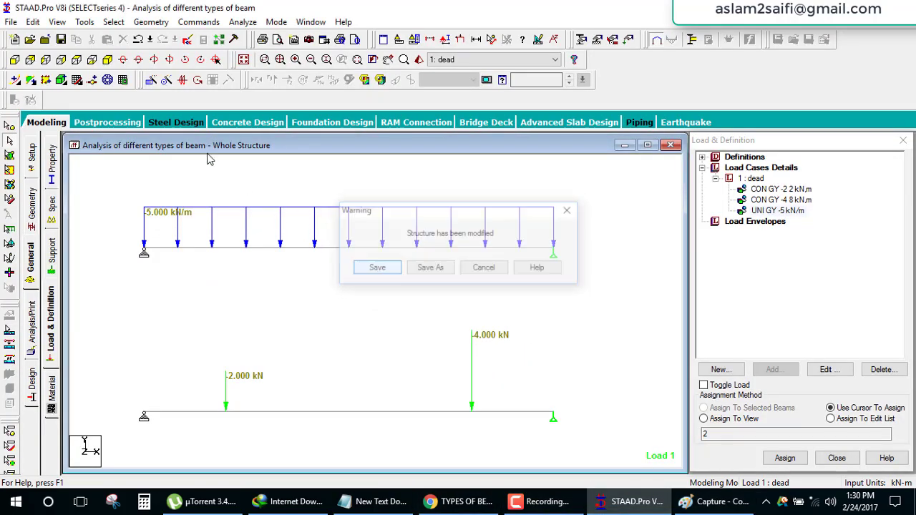
{"action": "left_click", "coordinate": [82, 80]}
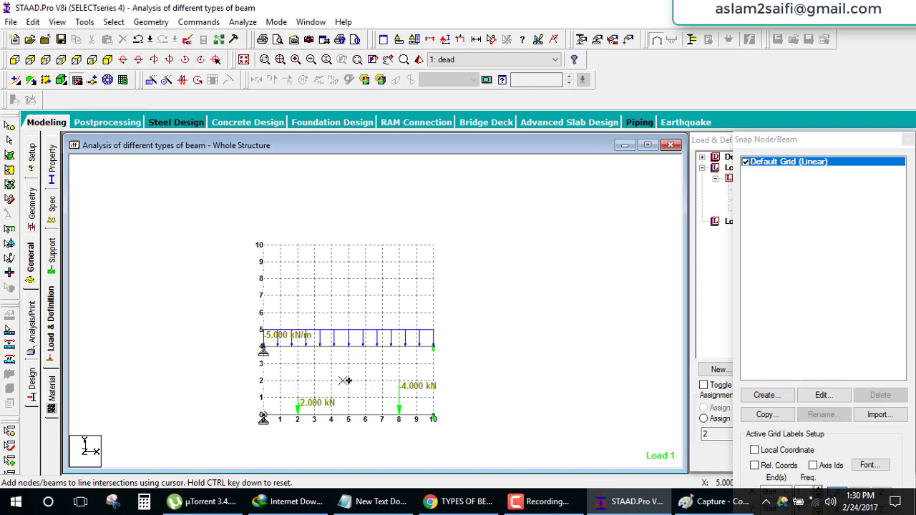
{"action": "scroll", "coordinate": [334, 385], "scroll_direction": "up", "scroll_amount": 1}
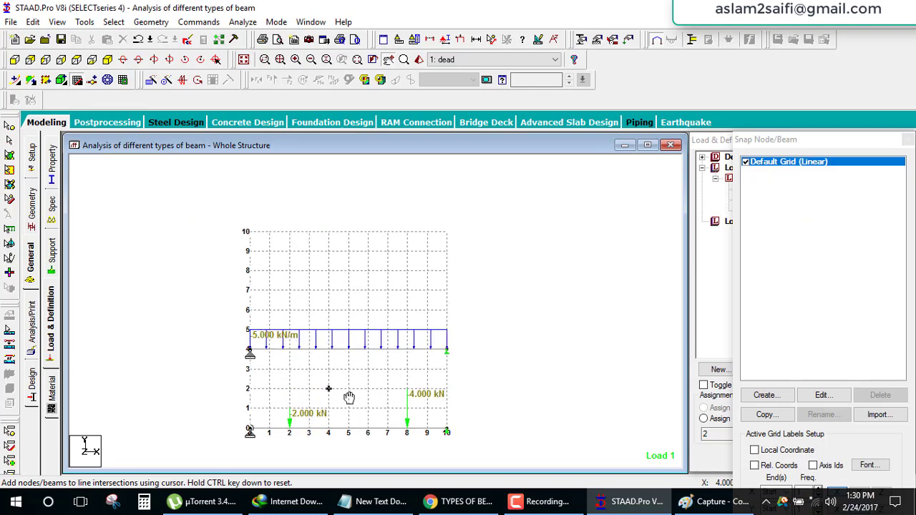
{"action": "middle_click_drag", "start_coordinate": [350, 394], "coordinate": [390, 318]}
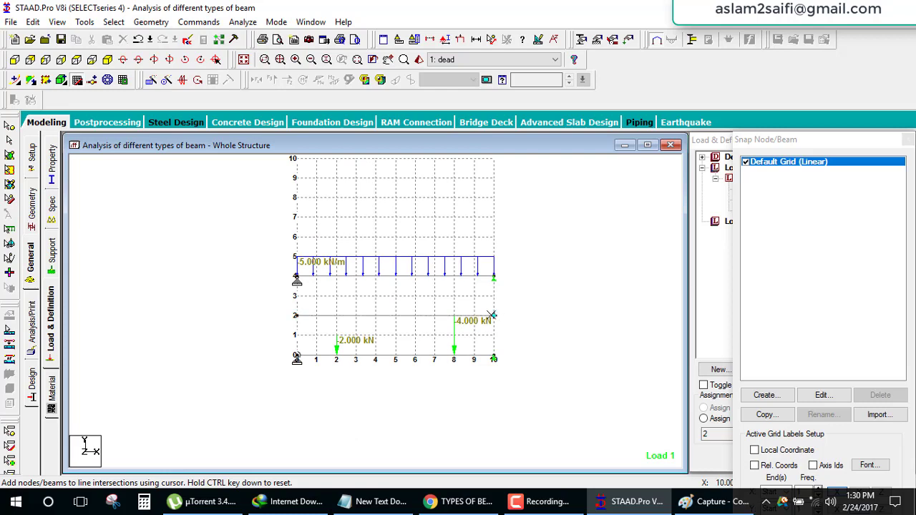
{"action": "left_click", "coordinate": [908, 141]}
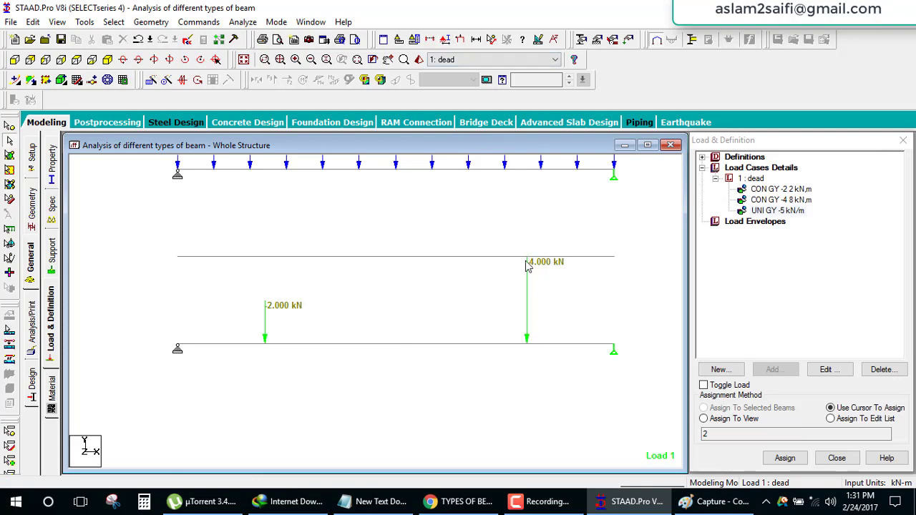
- Set the point force display scale to 4 kN per m with Apply Immediately on
{"action": "left_click", "coordinate": [444, 39]}
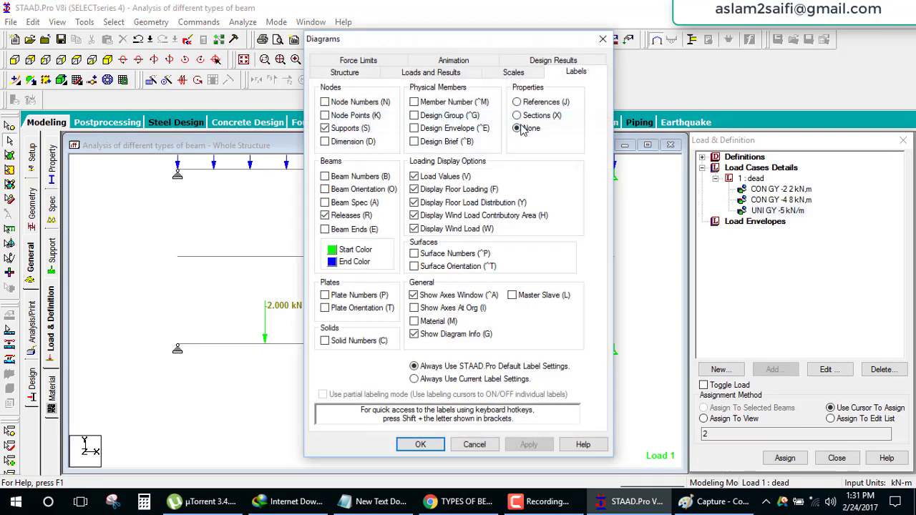
{"action": "left_click", "coordinate": [513, 72]}
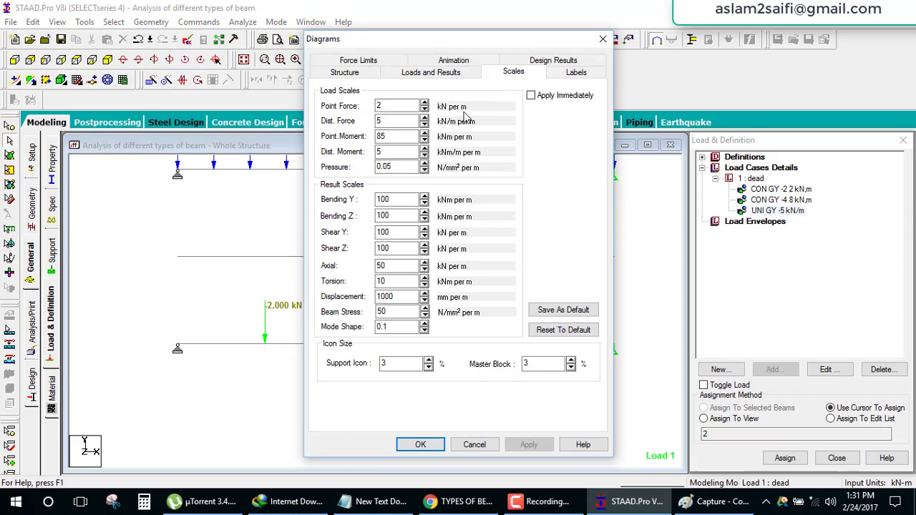
{"action": "left_click", "coordinate": [530, 95]}
{"action": "left_click", "coordinate": [425, 103]}
{"action": "left_click", "coordinate": [425, 103]}
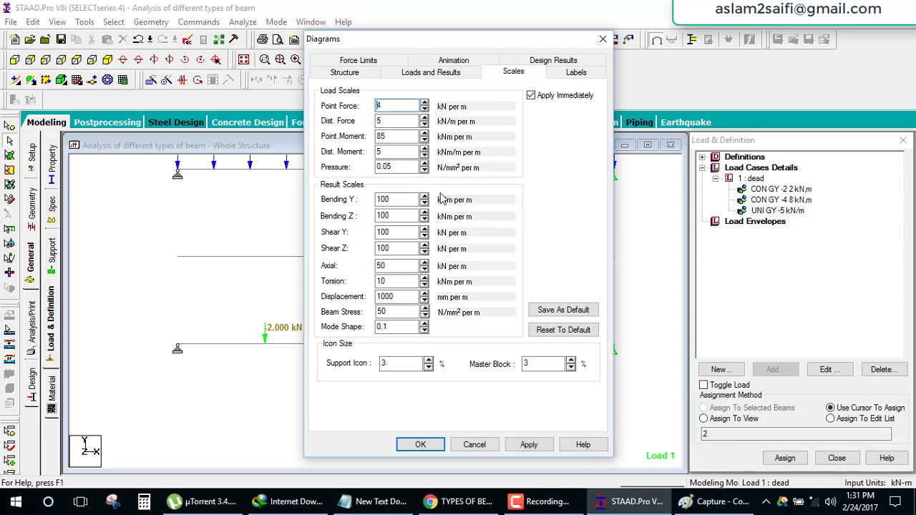
{"action": "left_click", "coordinate": [419, 442]}
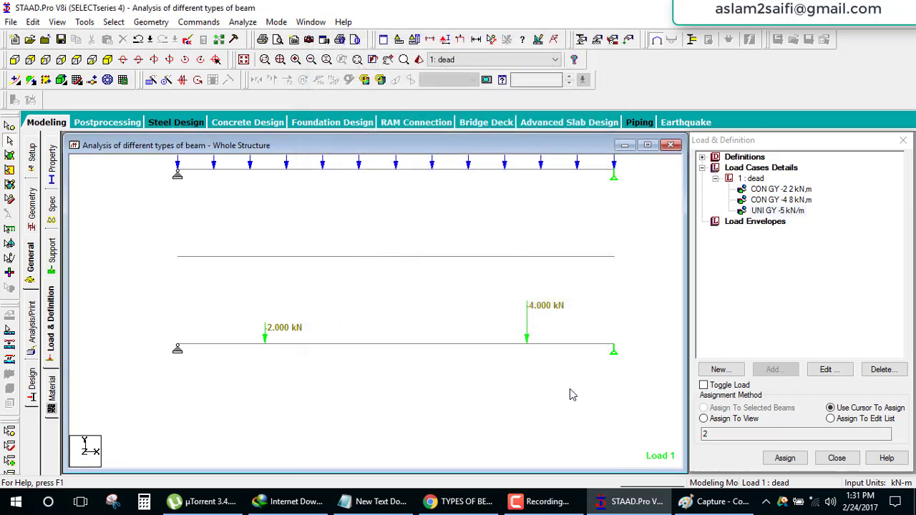
- Give the middle beam Support 2 at node 5 and Support 3 at node 6
{"action": "left_click", "coordinate": [567, 256]}
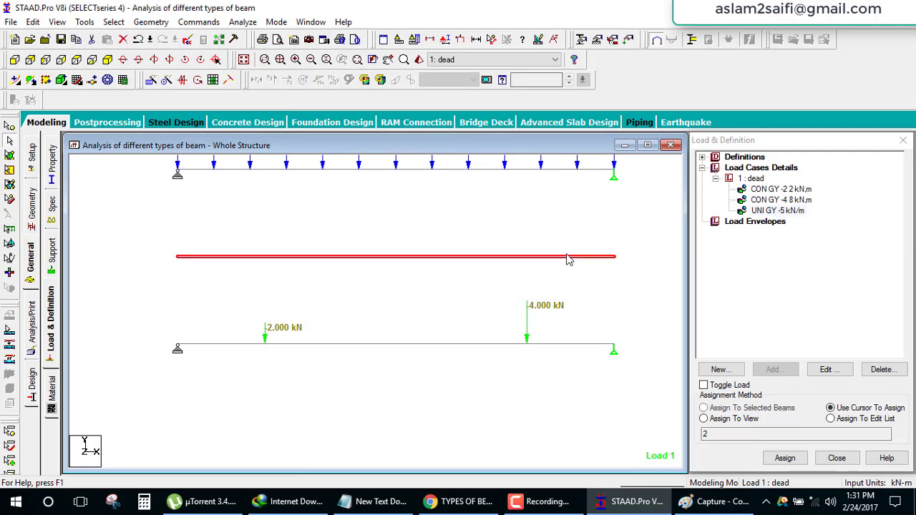
{"action": "left_click", "coordinate": [53, 259]}
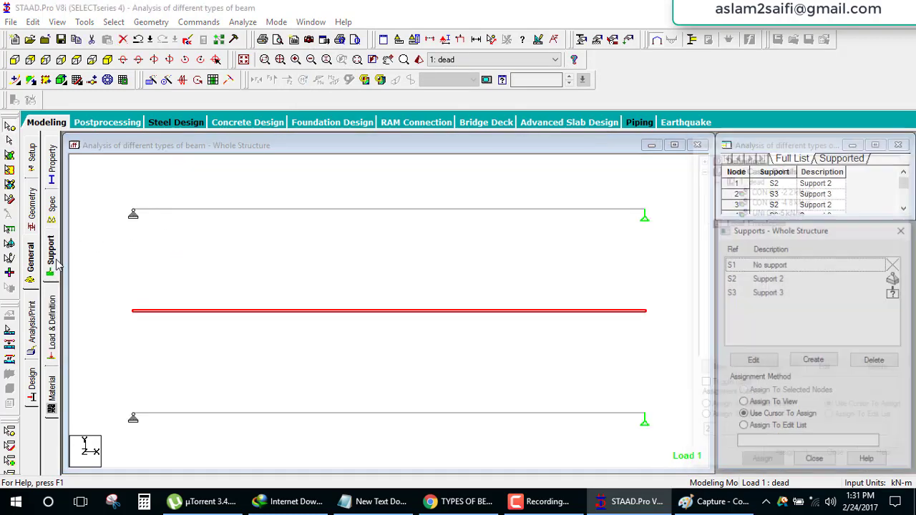
{"action": "left_click", "coordinate": [762, 281]}
{"action": "left_click_drag", "start_coordinate": [130, 289], "coordinate": [163, 316]}
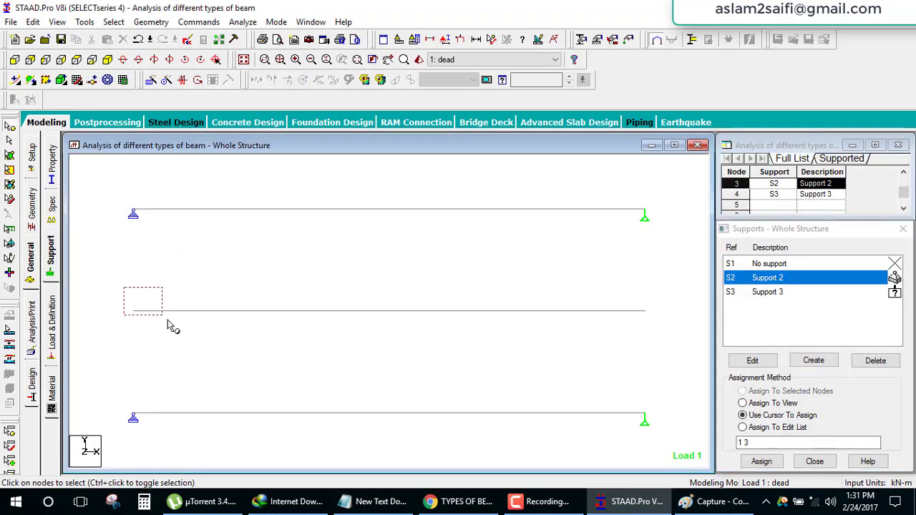
{"action": "left_click", "coordinate": [762, 462]}
{"action": "left_click", "coordinate": [787, 387]}
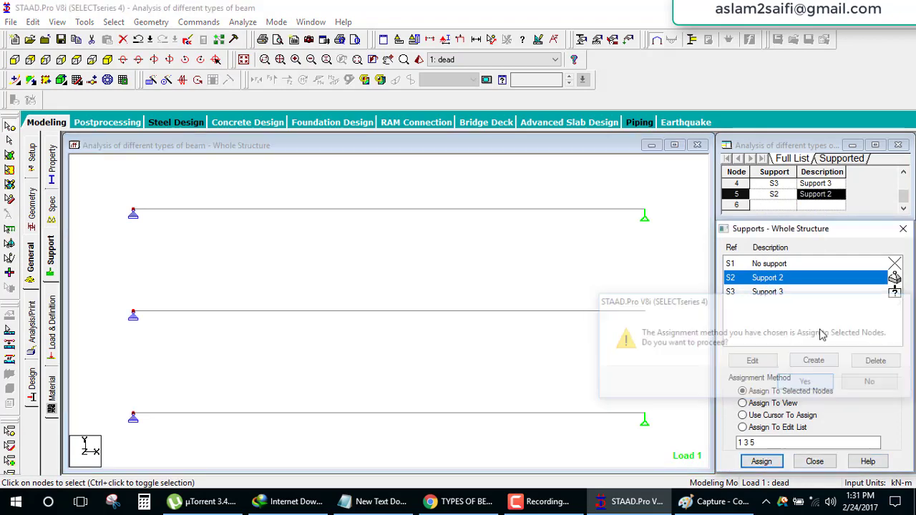
{"action": "left_click", "coordinate": [787, 292]}
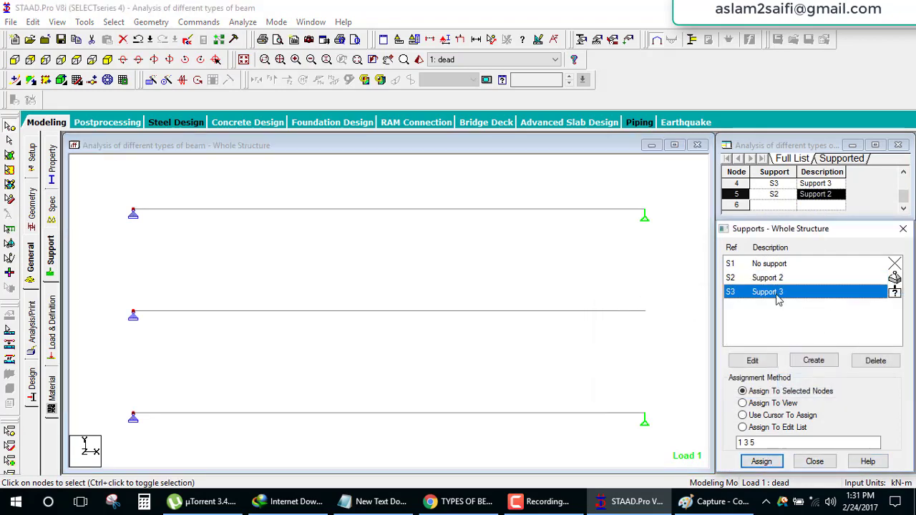
{"action": "left_click", "coordinate": [645, 311]}
{"action": "left_click", "coordinate": [774, 459]}
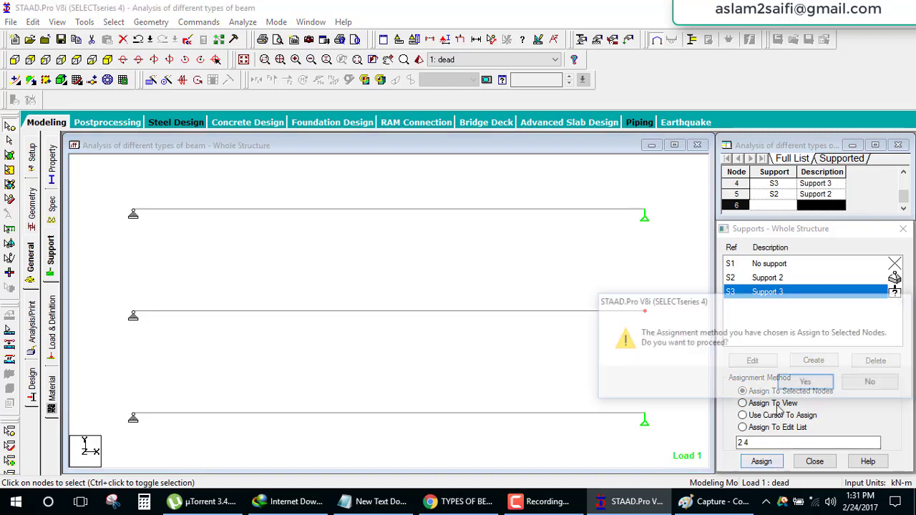
{"action": "left_click", "coordinate": [750, 380]}
{"action": "left_click", "coordinate": [492, 370]}
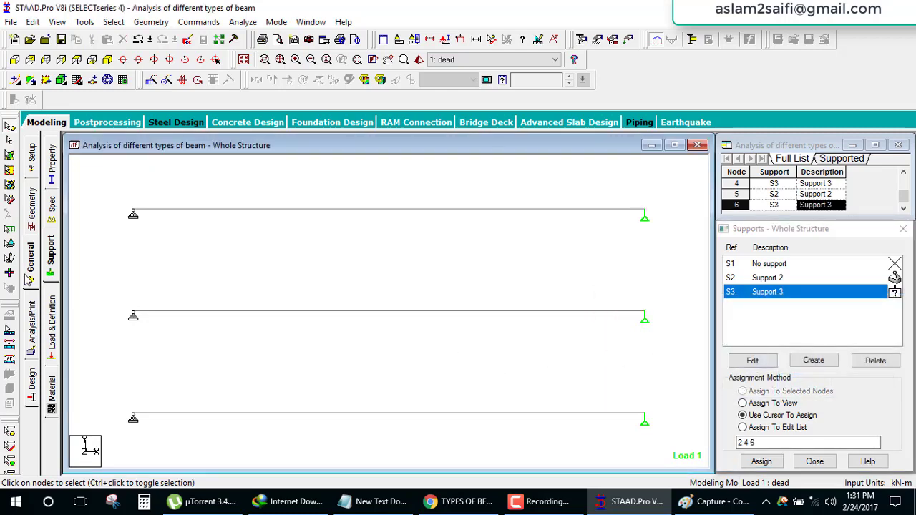
{"action": "left_click", "coordinate": [54, 333]}
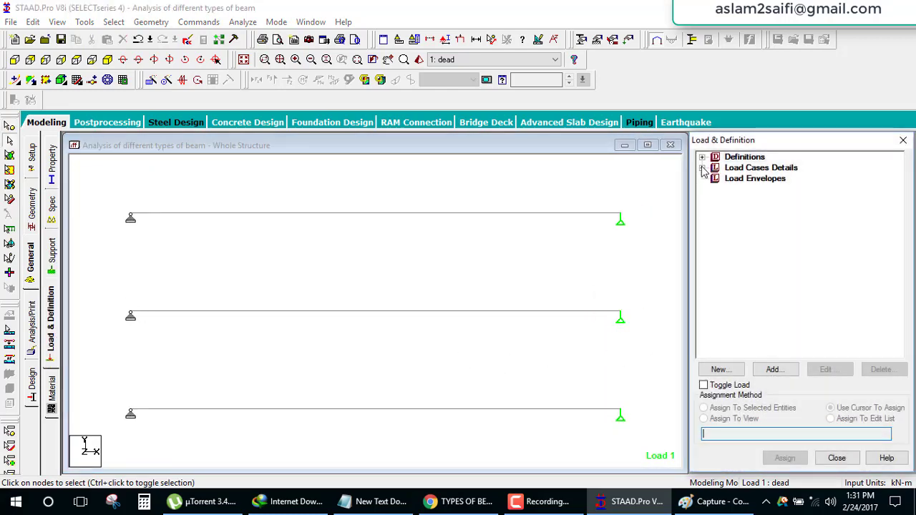
- Assign the Rect 0.60x0.30 concrete section to the middle beam
{"action": "left_click", "coordinate": [52, 172]}
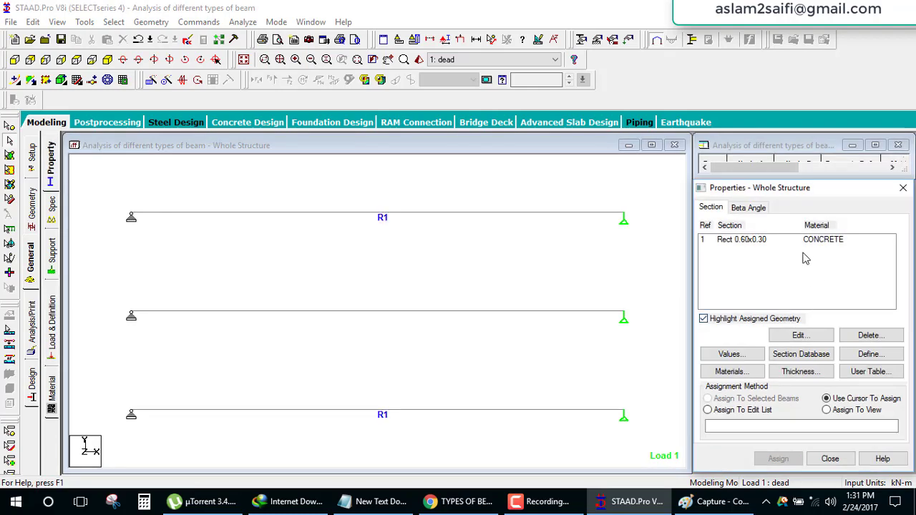
{"action": "left_click", "coordinate": [798, 242]}
{"action": "left_click", "coordinate": [593, 313]}
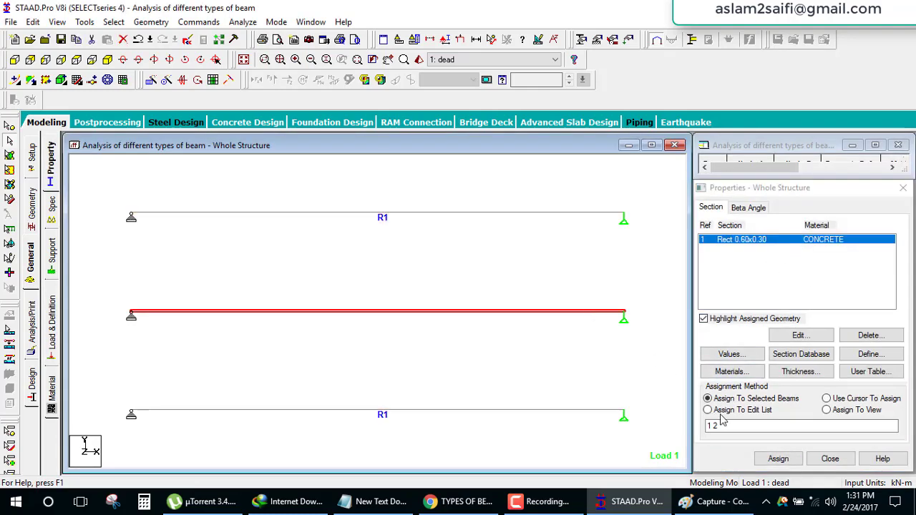
{"action": "left_click", "coordinate": [773, 459]}
{"action": "left_click", "coordinate": [808, 361]}
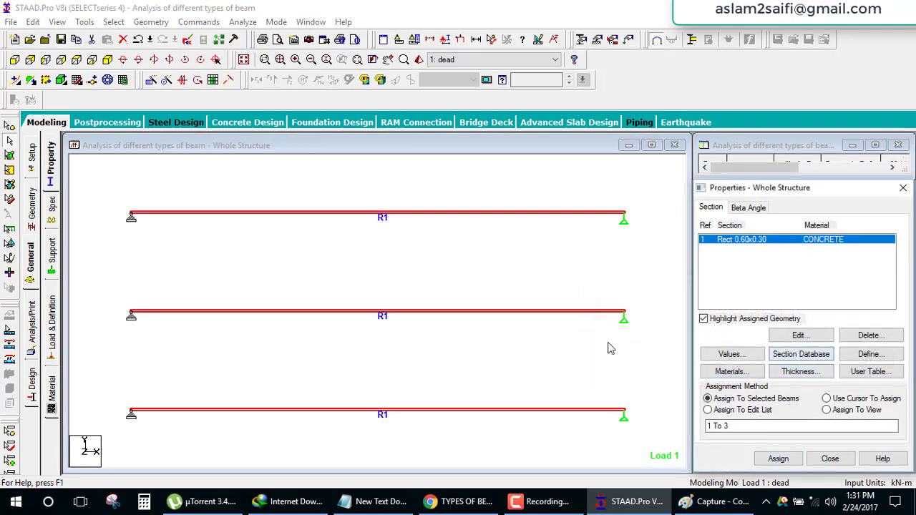
{"action": "left_click", "coordinate": [506, 314]}
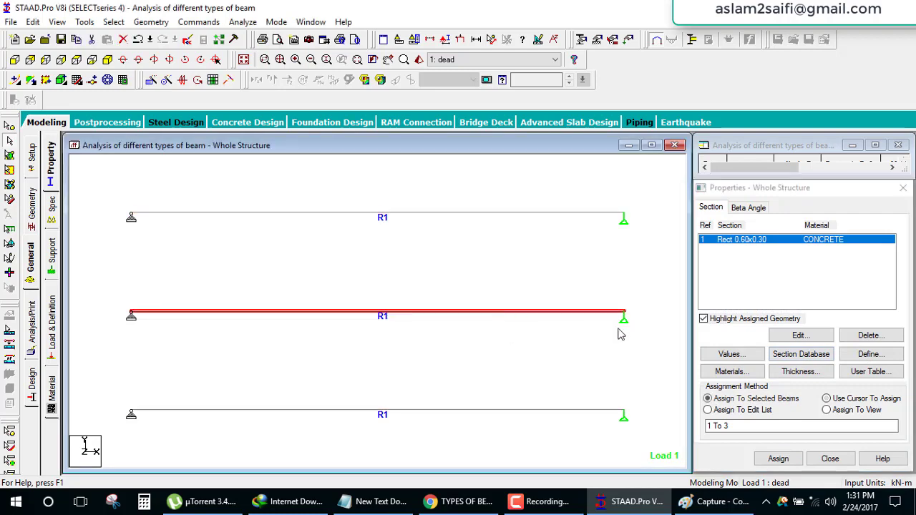
{"action": "left_click", "coordinate": [50, 325]}
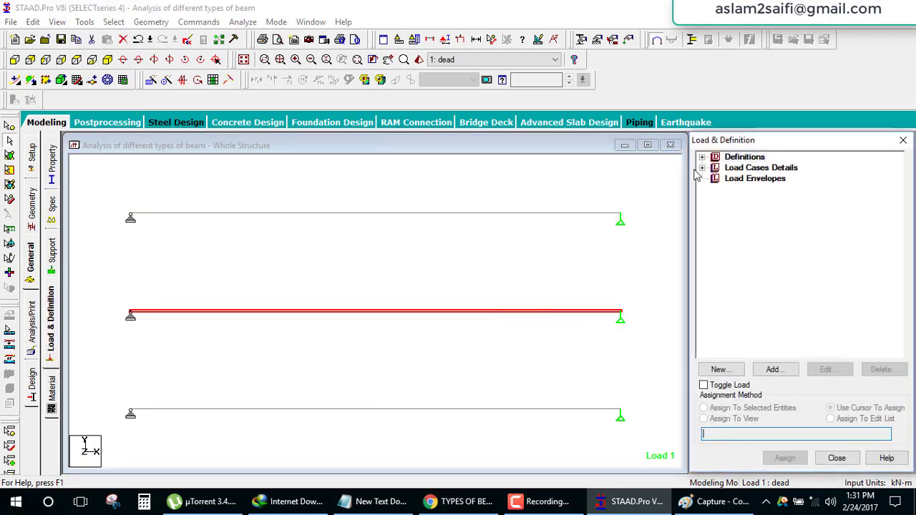
- Select the dead load case and underline the 3KN/m varying load in the Paint sketch
{"action": "left_click", "coordinate": [702, 168]}
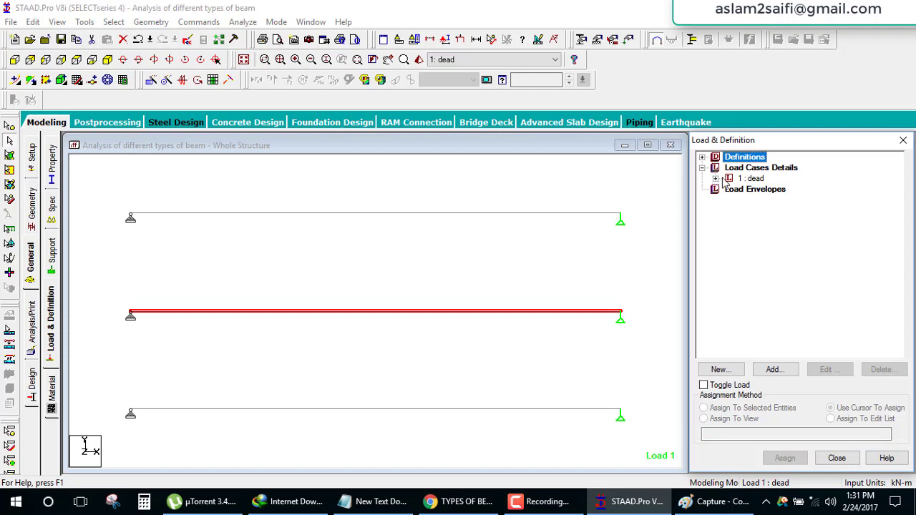
{"action": "left_click", "coordinate": [716, 178]}
{"action": "left_click", "coordinate": [750, 178]}
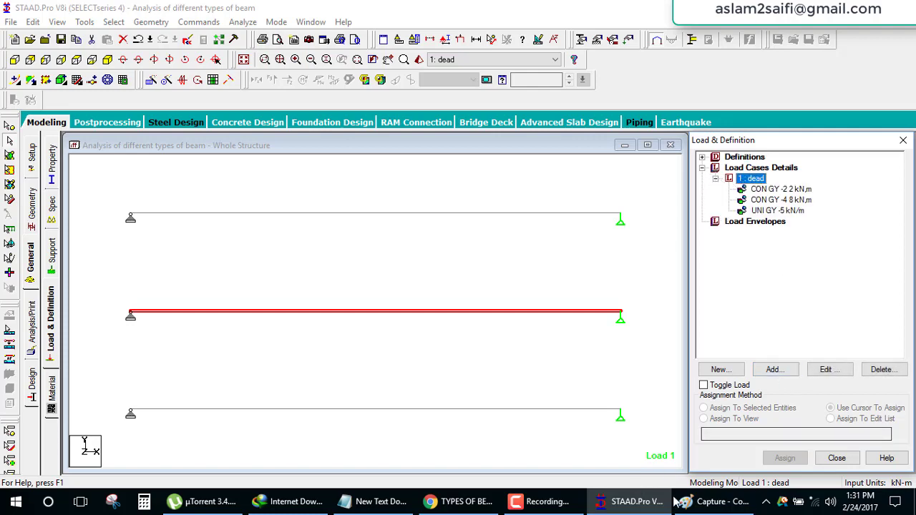
{"action": "left_click", "coordinate": [714, 501]}
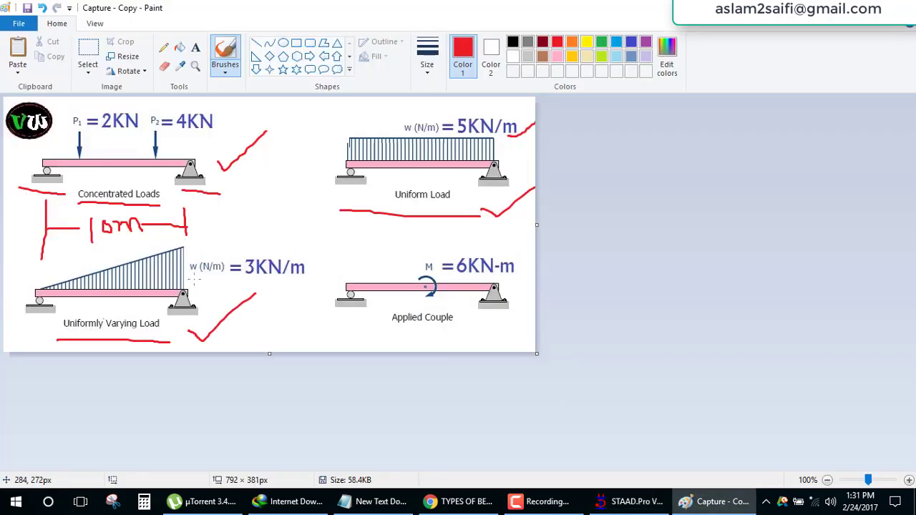
{"action": "left_click_drag", "start_coordinate": [193, 281], "coordinate": [266, 284]}
{"action": "left_click", "coordinate": [633, 501]}
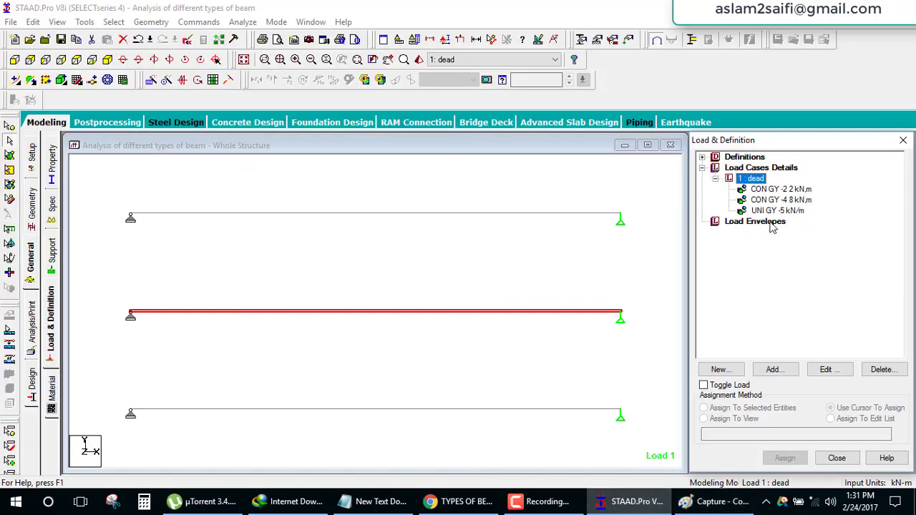
- Create a LIN Y linearly varying member load from 0 to 3 kN/m
{"action": "left_click", "coordinate": [772, 369]}
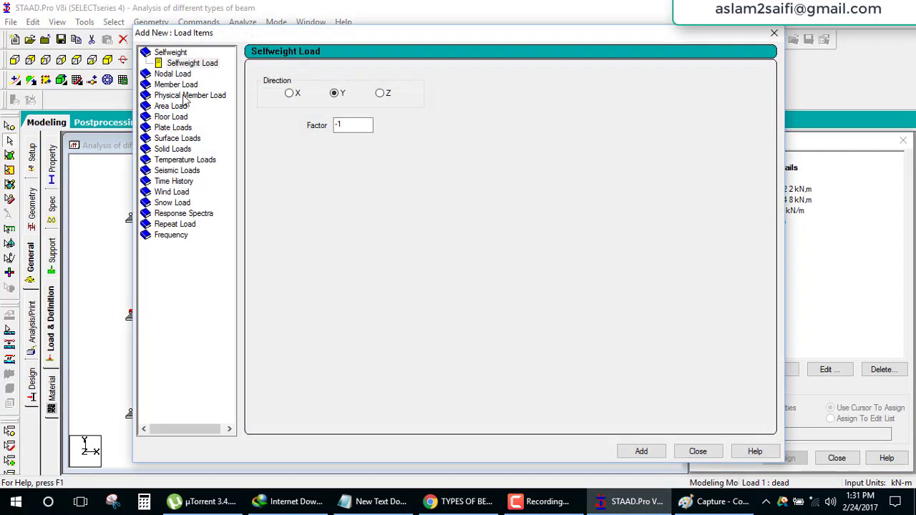
{"action": "left_click", "coordinate": [187, 86]}
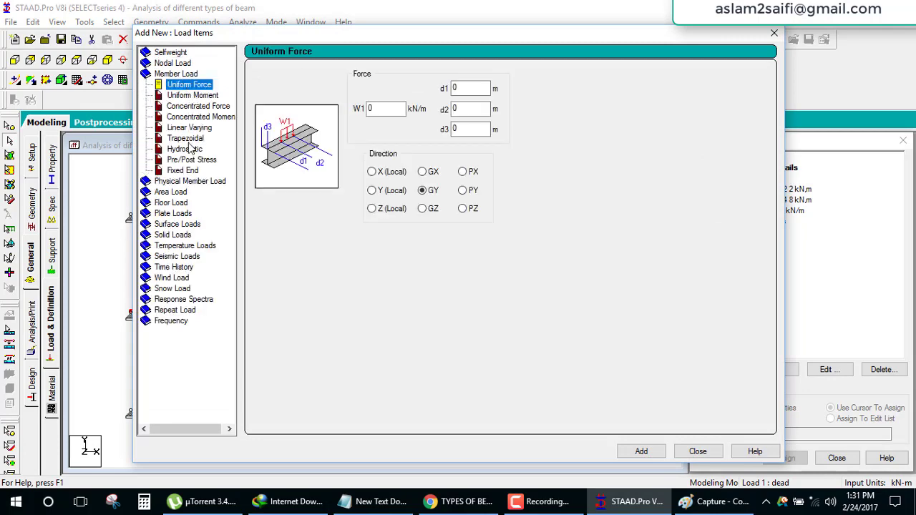
{"action": "left_click", "coordinate": [190, 129]}
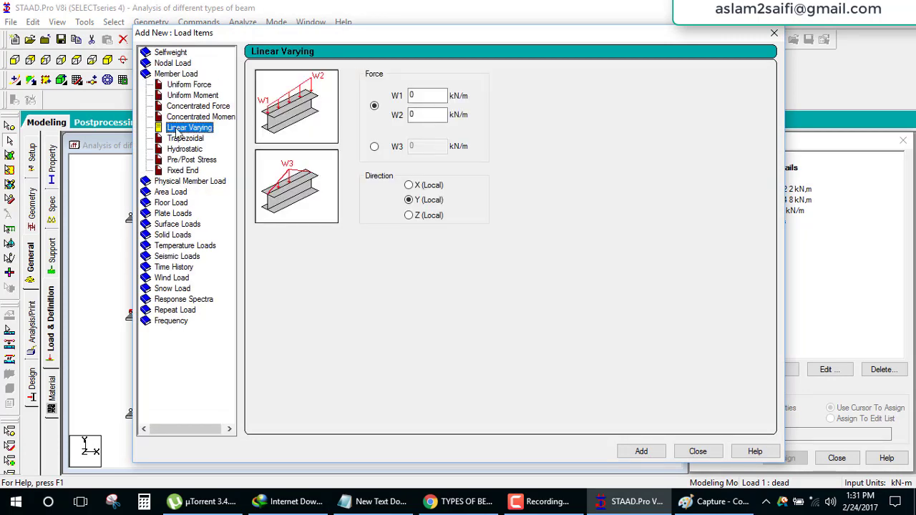
{"action": "left_click", "coordinate": [414, 97]}
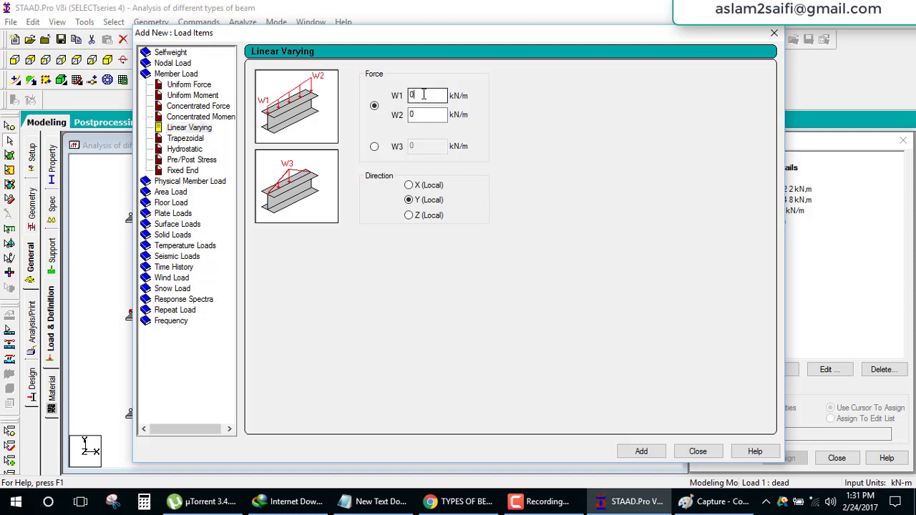
{"action": "key", "text": "Tab"}
{"action": "type", "text": "3"}
{"action": "left_click", "coordinate": [641, 450]}
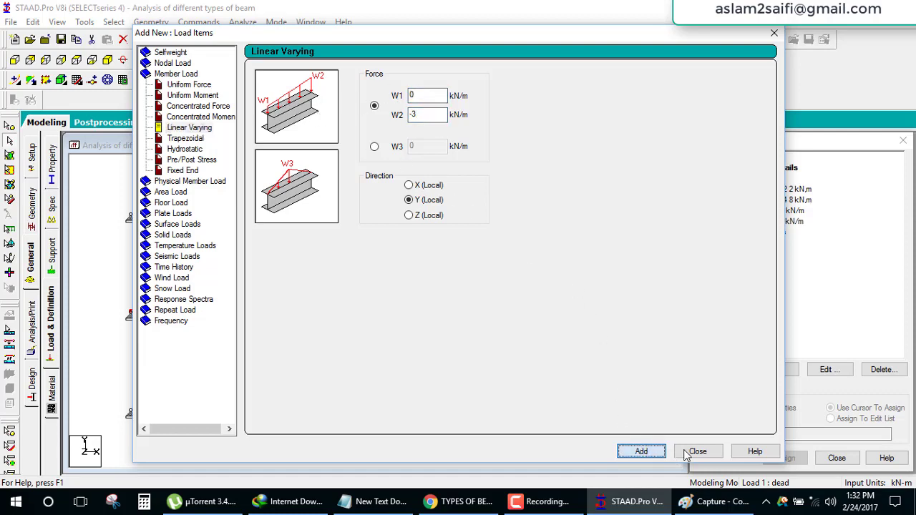
{"action": "left_click", "coordinate": [697, 451]}
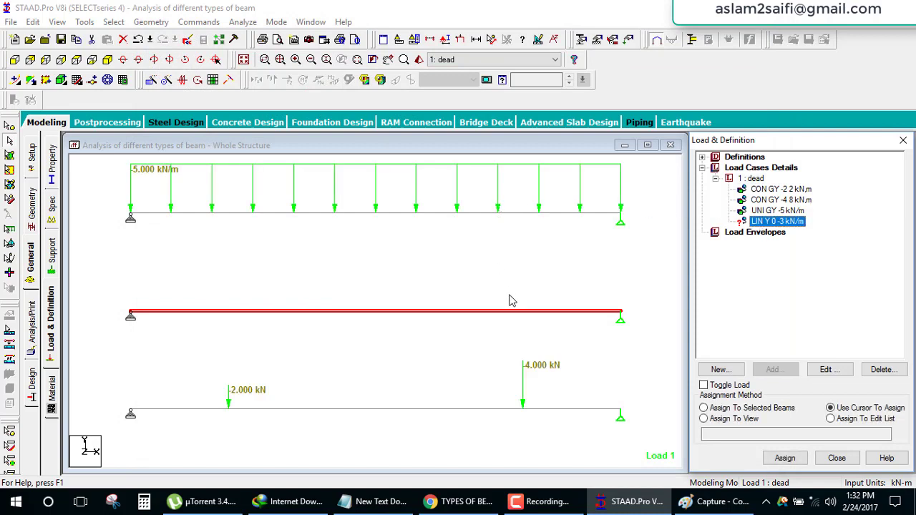
- Assign the varying load to the middle beam only and bring the Paint sketch forward
{"action": "left_click", "coordinate": [780, 408]}
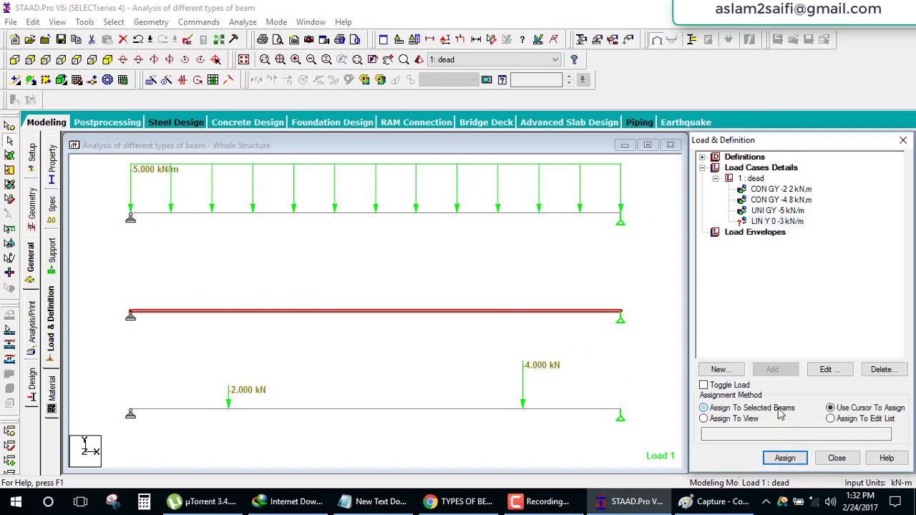
{"action": "left_click", "coordinate": [784, 458]}
{"action": "left_click", "coordinate": [752, 336]}
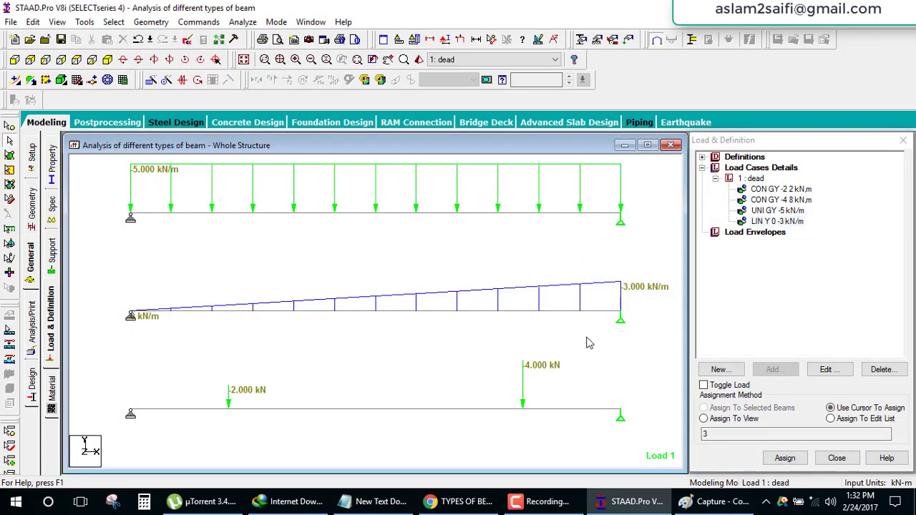
{"action": "scroll", "coordinate": [585, 341], "scroll_direction": "down", "scroll_amount": 2}
{"action": "scroll", "coordinate": [594, 341], "scroll_direction": "down", "scroll_amount": 2}
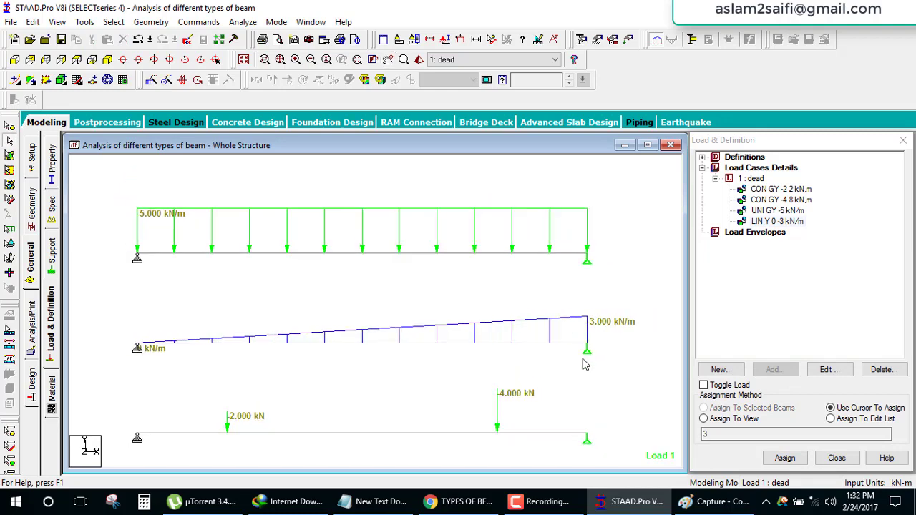
{"action": "middle_click_drag", "start_coordinate": [580, 367], "coordinate": [595, 357]}
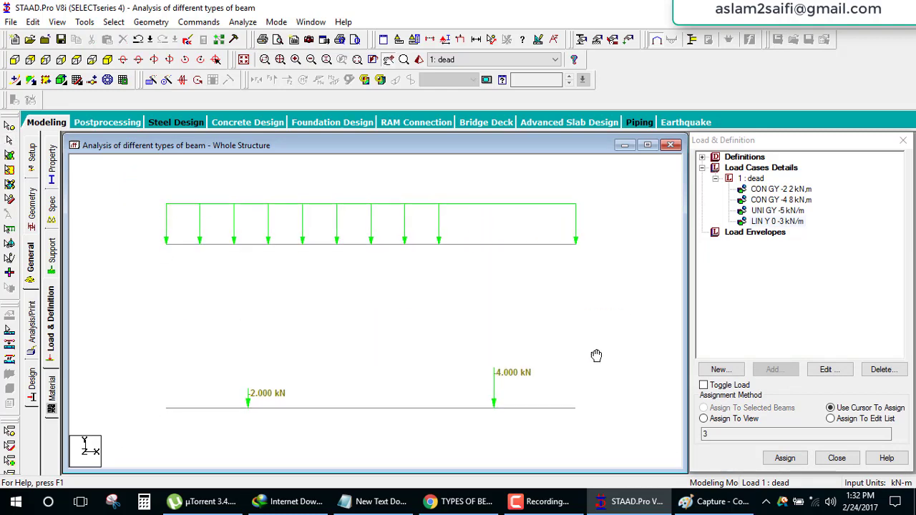
{"action": "left_click", "coordinate": [685, 501]}
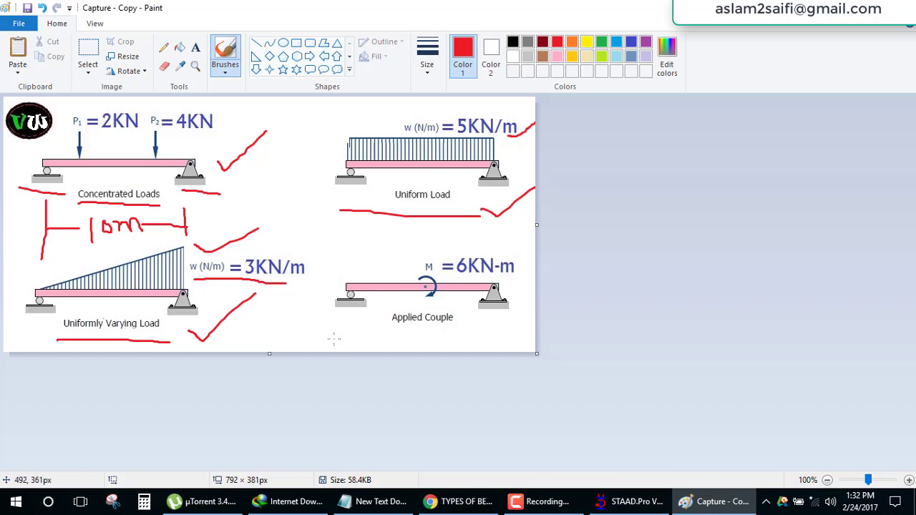
- Underline 'Applied Couple' in the sketch, then draw a fourth beam above the other three
{"action": "left_click_drag", "start_coordinate": [334, 339], "coordinate": [508, 342]}
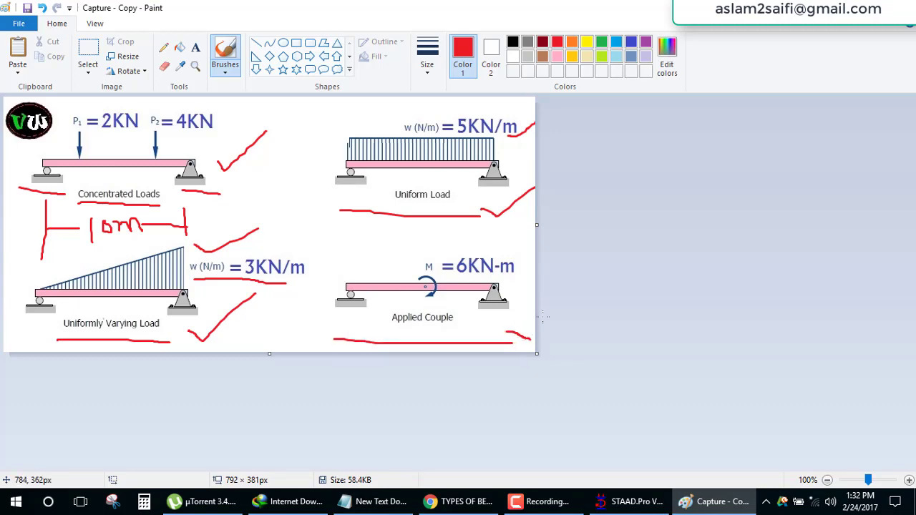
{"action": "left_click", "coordinate": [626, 501]}
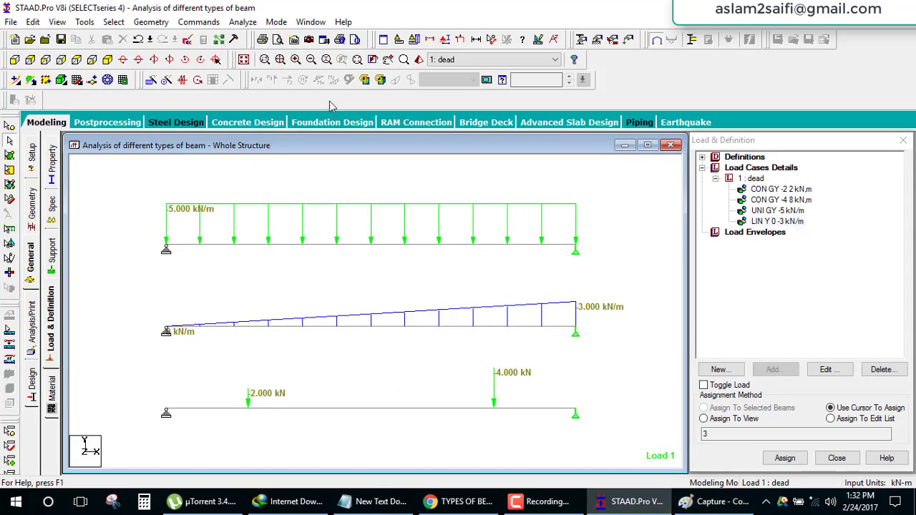
{"action": "left_click", "coordinate": [77, 80]}
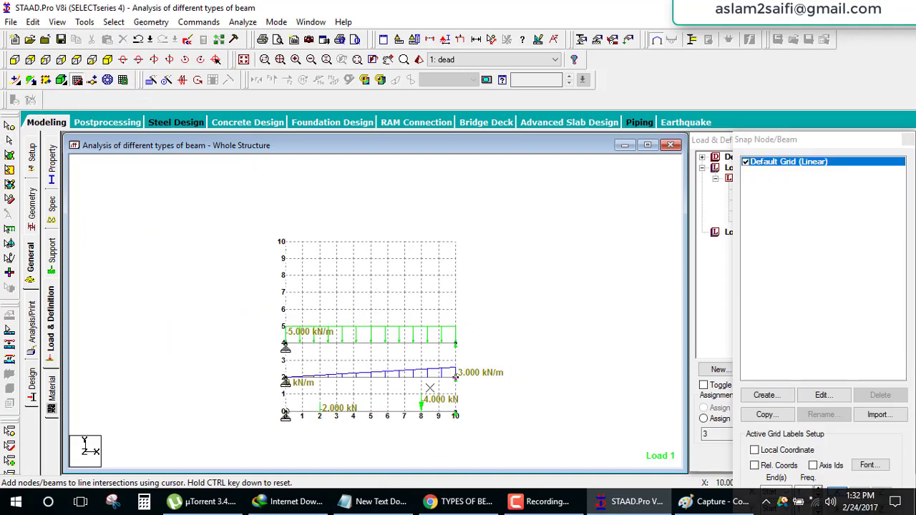
{"action": "left_click", "coordinate": [285, 309]}
{"action": "left_click", "coordinate": [907, 139]}
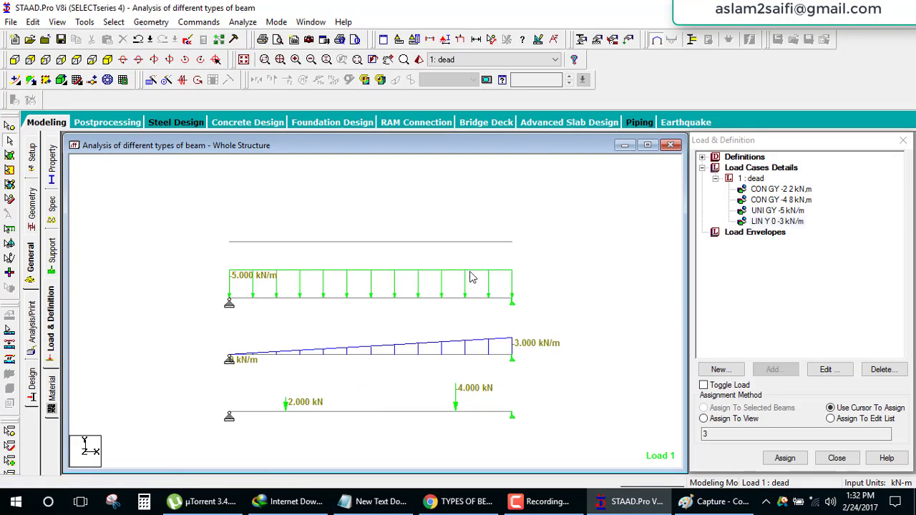
- Give the top beam's left node Support 2 and its right node Support 3
{"action": "left_click", "coordinate": [51, 257]}
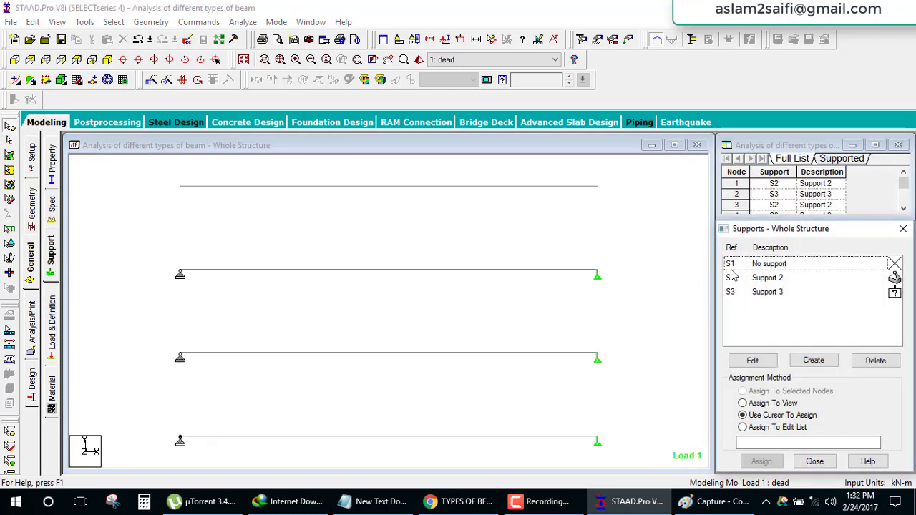
{"action": "left_click", "coordinate": [762, 279]}
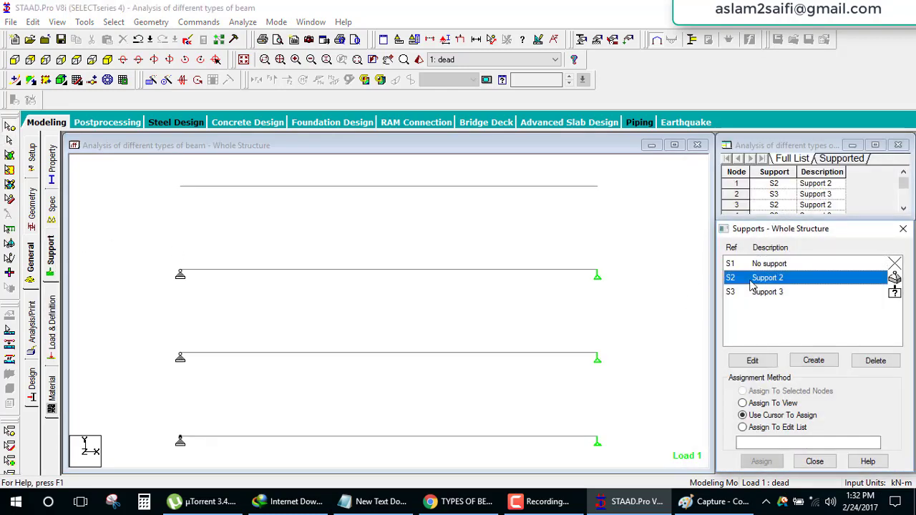
{"action": "left_click", "coordinate": [180, 186]}
{"action": "left_click", "coordinate": [761, 461]}
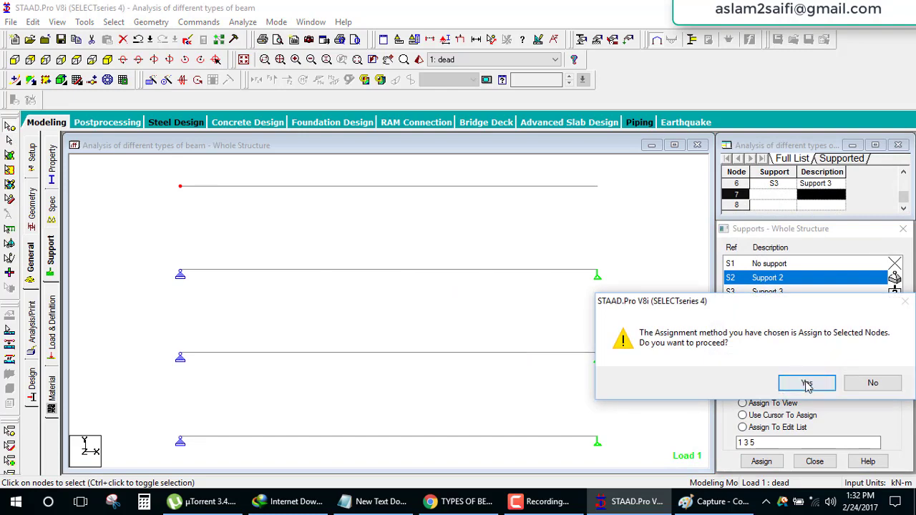
{"action": "left_click", "coordinate": [753, 381]}
{"action": "left_click", "coordinate": [850, 293]}
{"action": "left_click", "coordinate": [605, 184]}
{"action": "left_click", "coordinate": [597, 186]}
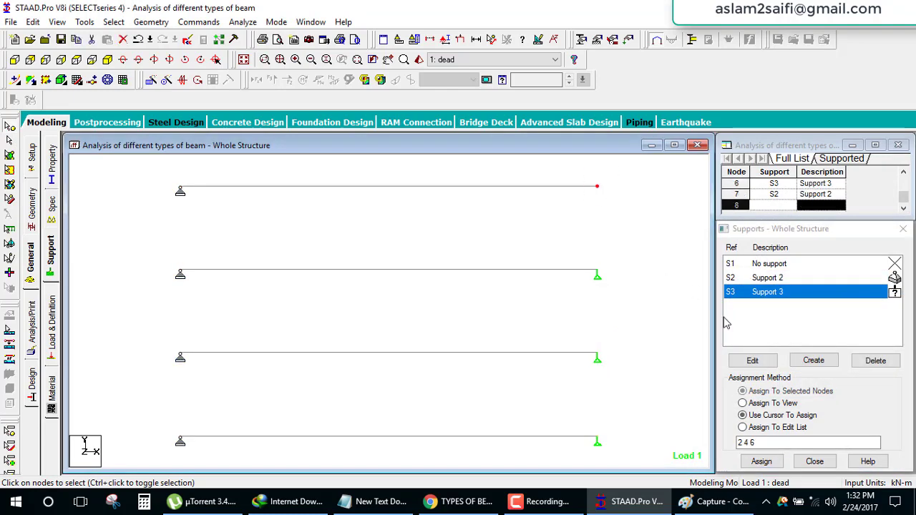
{"action": "left_click", "coordinate": [761, 462]}
{"action": "left_click", "coordinate": [753, 380]}
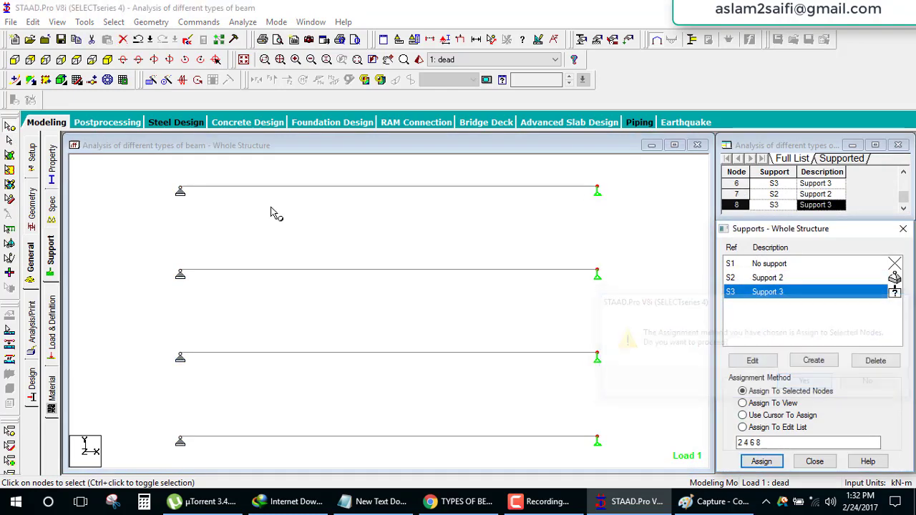
- Assign the Rect 0.60x0.30 concrete section to the new top beam
{"action": "left_click", "coordinate": [55, 168]}
{"action": "left_click", "coordinate": [747, 241]}
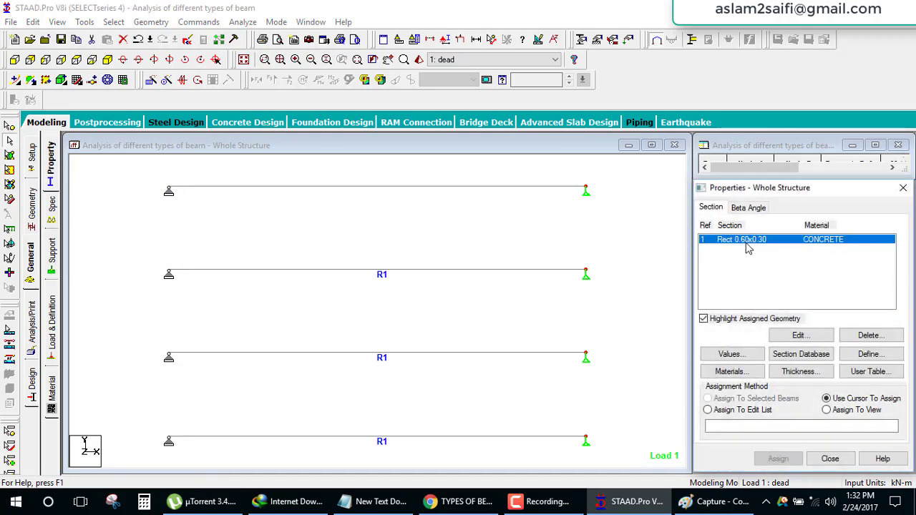
{"action": "left_click", "coordinate": [521, 188]}
{"action": "left_click", "coordinate": [778, 459]}
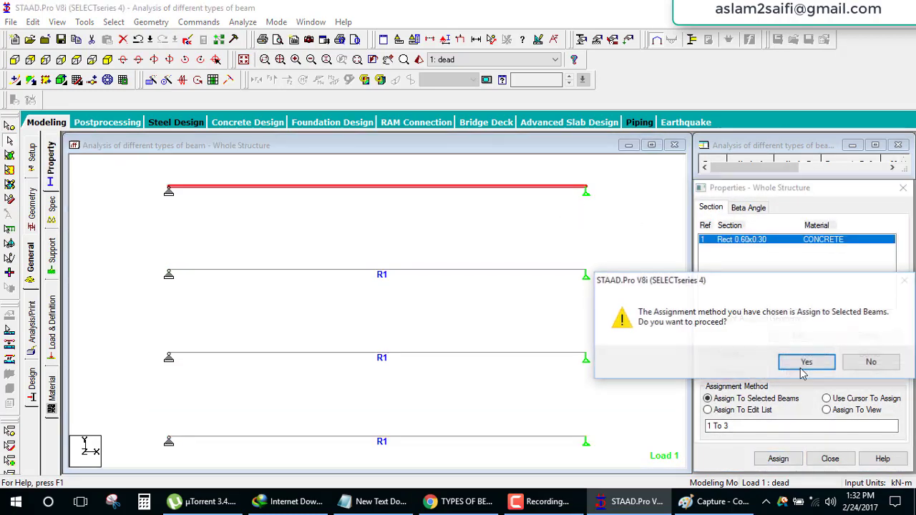
{"action": "left_click", "coordinate": [804, 361]}
{"action": "left_click", "coordinate": [52, 331]}
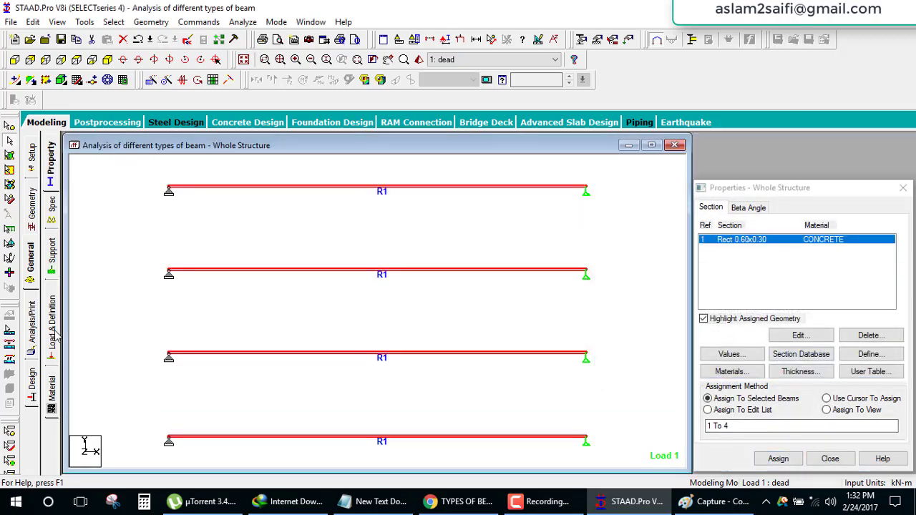
- Start a new concentrated moment member load in the dead load case
{"action": "left_click", "coordinate": [702, 168]}
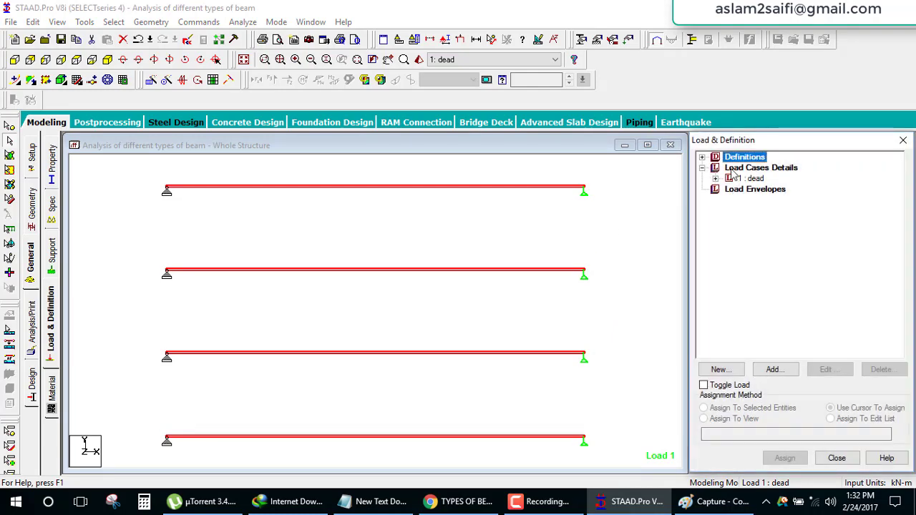
{"action": "left_click", "coordinate": [760, 168]}
{"action": "left_click", "coordinate": [751, 178]}
{"action": "left_click", "coordinate": [775, 369]}
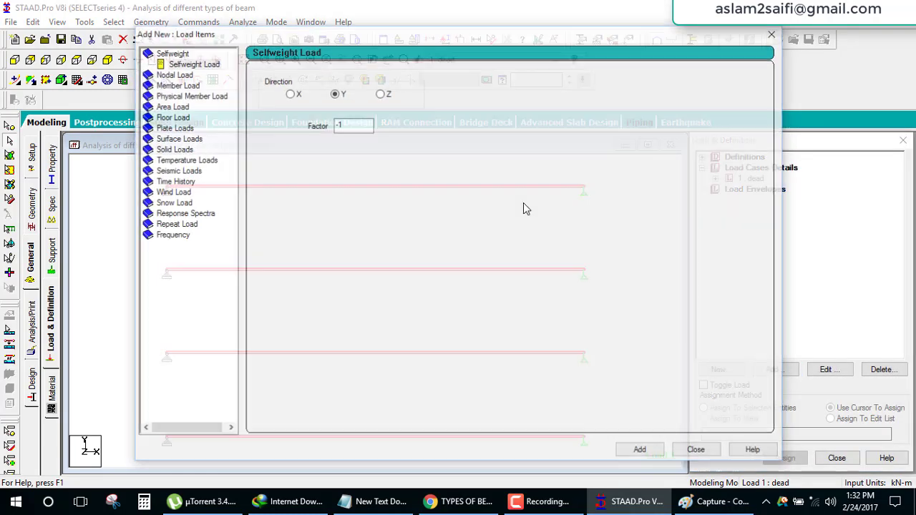
{"action": "left_click", "coordinate": [171, 84]}
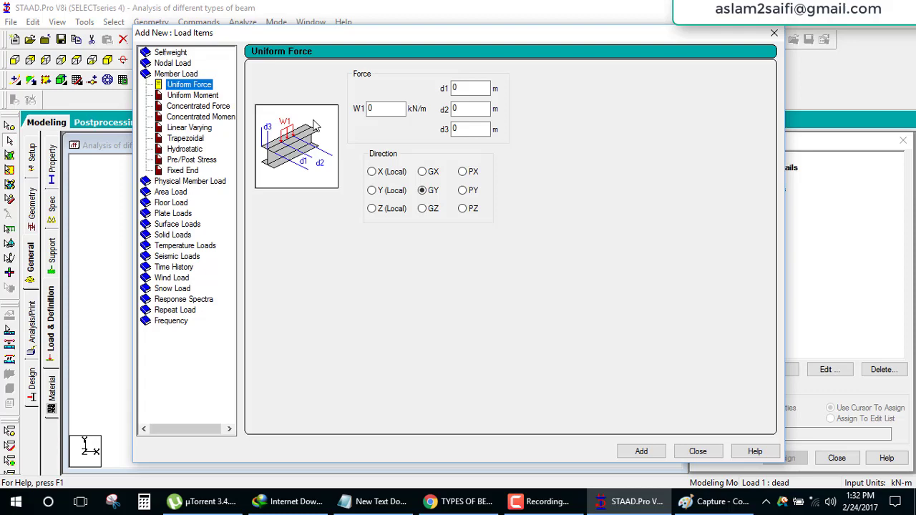
{"action": "left_click", "coordinate": [193, 117]}
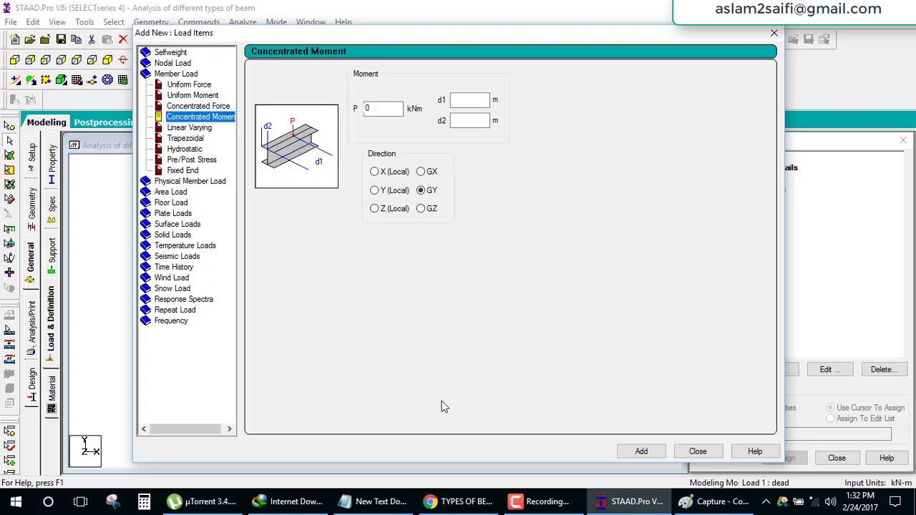
- Mark up the sketch: underline 6KN-m, circle the couple arrow and write 'clock'
{"action": "left_click", "coordinate": [715, 501]}
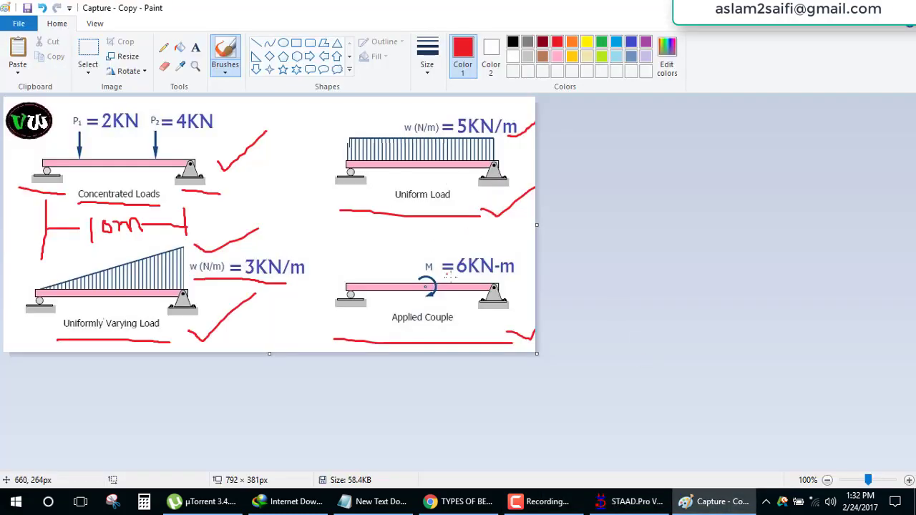
{"action": "left_click_drag", "start_coordinate": [446, 275], "coordinate": [490, 275]}
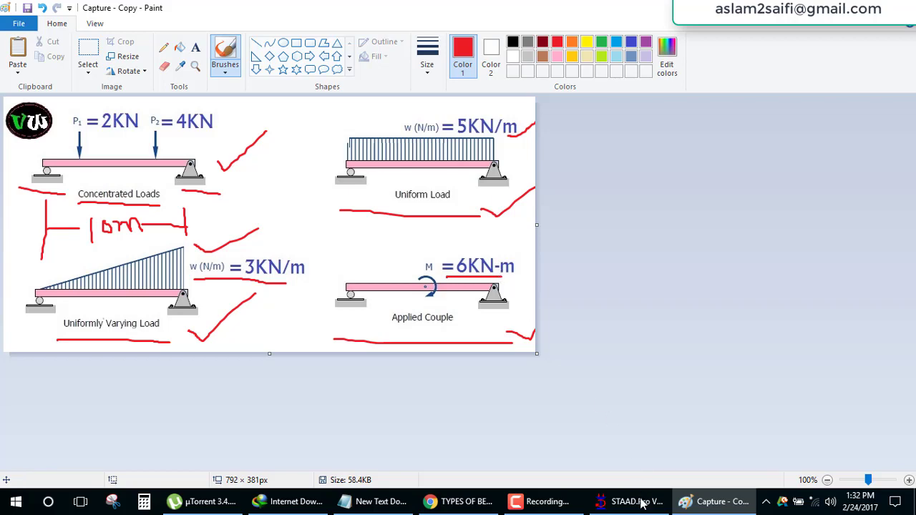
{"action": "left_click", "coordinate": [700, 506]}
{"action": "left_click", "coordinate": [700, 507]}
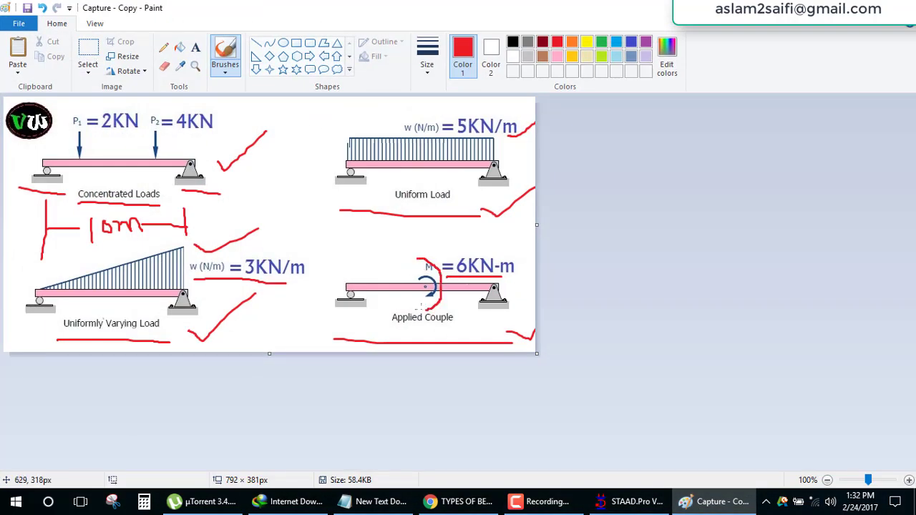
{"action": "mouse_move", "coordinate": [427, 310]}
{"action": "left_mouse_down"}
{"action": "mouse_move", "coordinate": [397, 246]}
{"action": "mouse_move", "coordinate": [432, 236]}
{"action": "mouse_move", "coordinate": [421, 250]}
{"action": "left_mouse_up"}
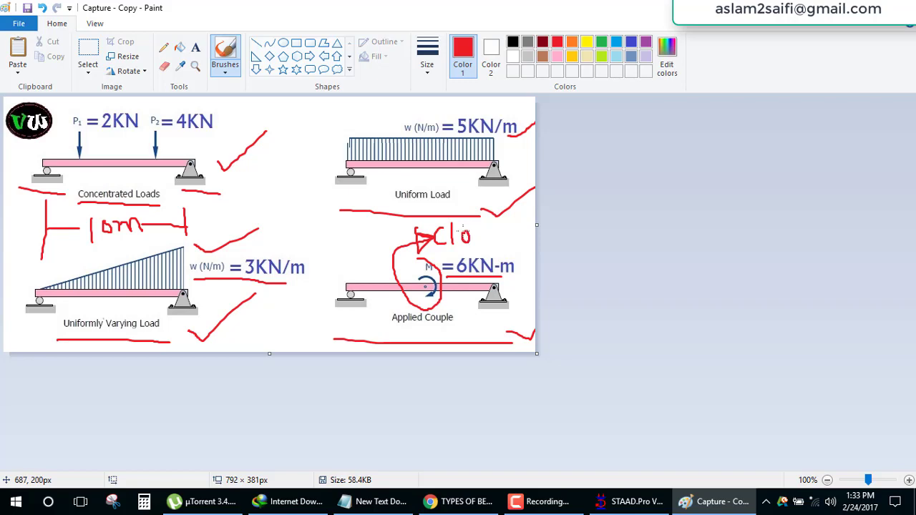
{"action": "left_click_drag", "start_coordinate": [466, 232], "coordinate": [509, 245]}
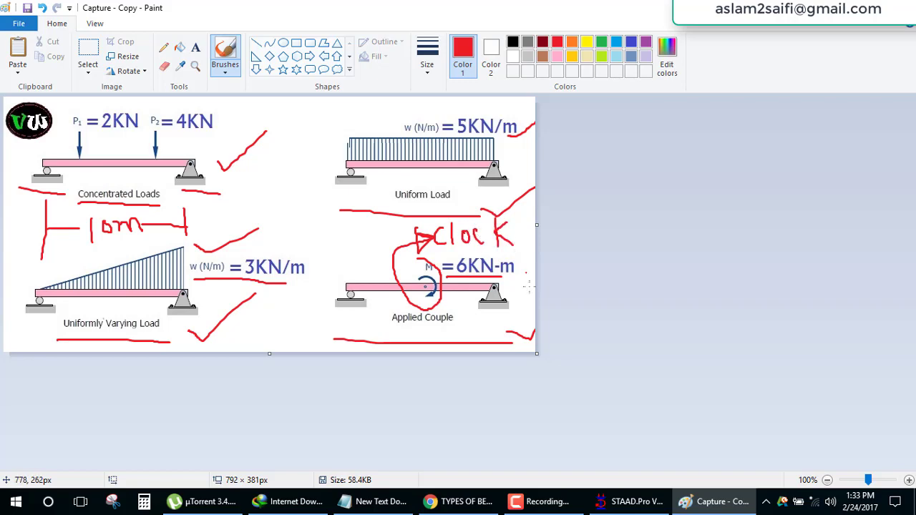
{"action": "left_click", "coordinate": [632, 504]}
- Create a -6 kNm GZ concentrated moment and assign it to the top beam
{"action": "double_click", "coordinate": [368, 108]}
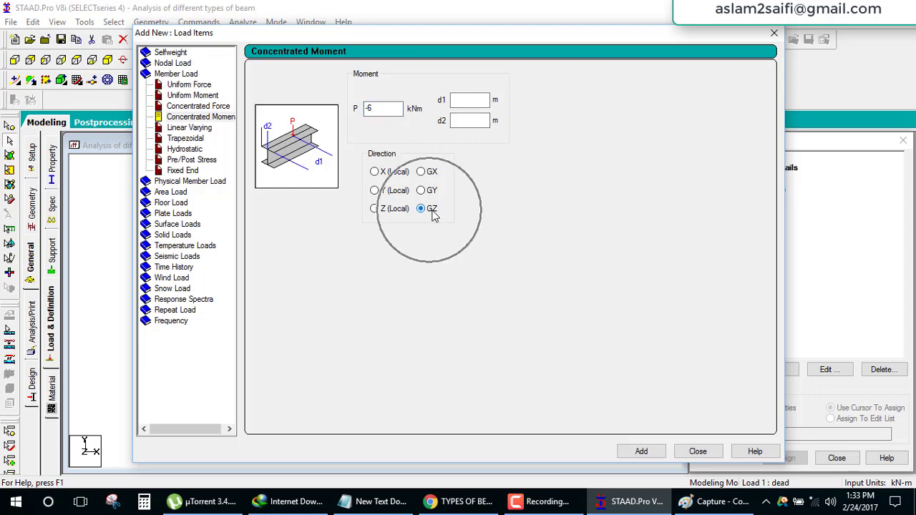
{"action": "left_click", "coordinate": [644, 451]}
{"action": "left_click", "coordinate": [696, 451]}
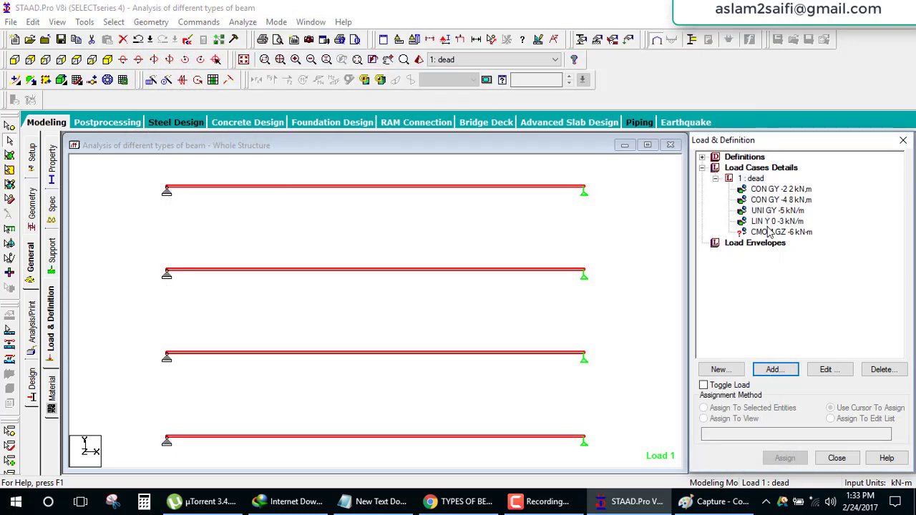
{"action": "left_click", "coordinate": [771, 233]}
{"action": "left_click", "coordinate": [465, 188]}
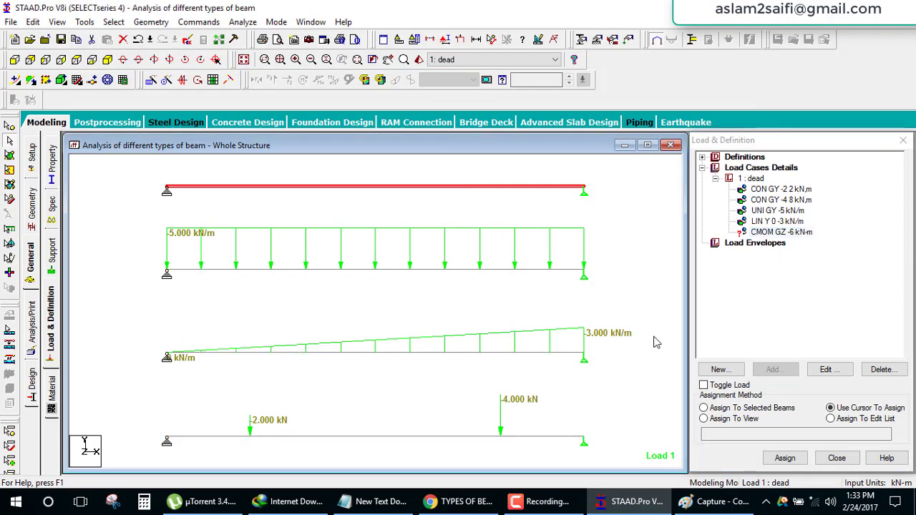
{"action": "left_click", "coordinate": [782, 451]}
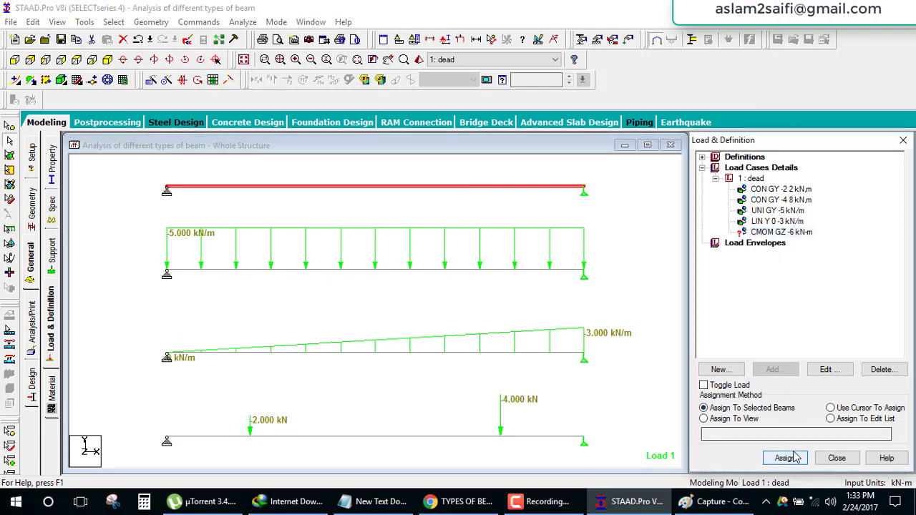
{"action": "left_click", "coordinate": [784, 456]}
{"action": "left_click", "coordinate": [751, 339]}
{"action": "left_click", "coordinate": [548, 207]}
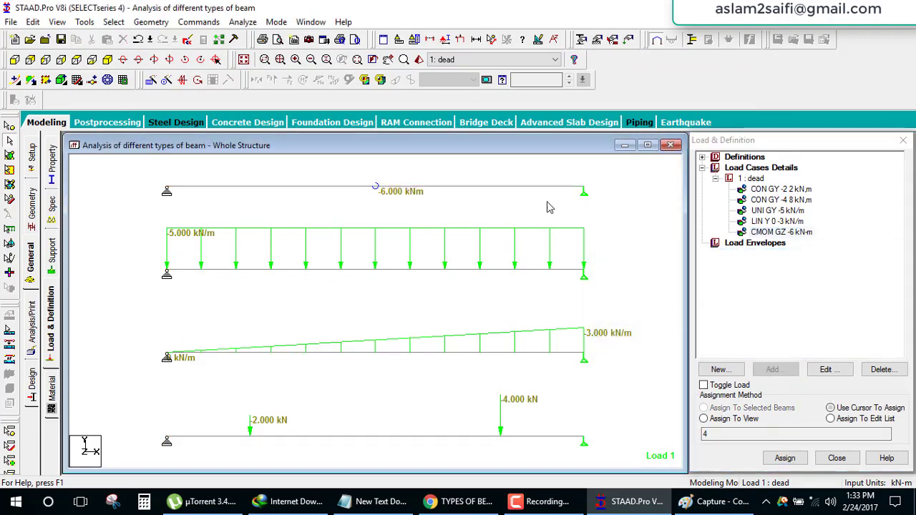
{"action": "scroll", "coordinate": [500, 263], "scroll_direction": "down", "scroll_amount": 2}
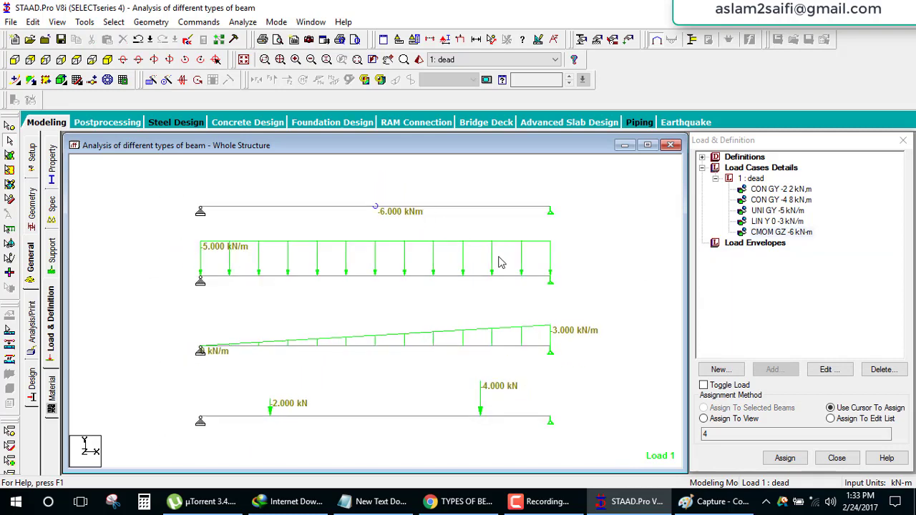
- In Symbols and Labels Scales, enable Apply Immediately and set Point Moment scale to 9
{"action": "left_click", "coordinate": [444, 40]}
{"action": "left_click_drag", "start_coordinate": [519, 34], "coordinate": [753, 30]}
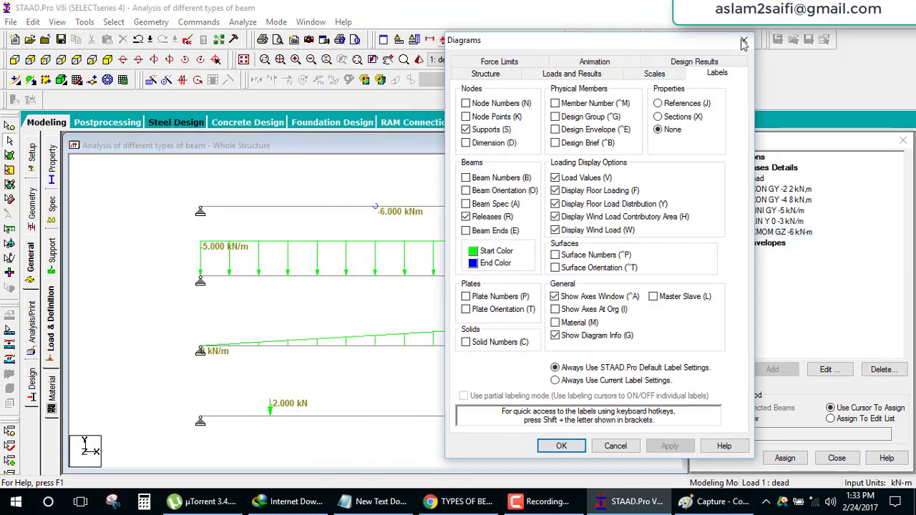
{"action": "left_click", "coordinate": [739, 71]}
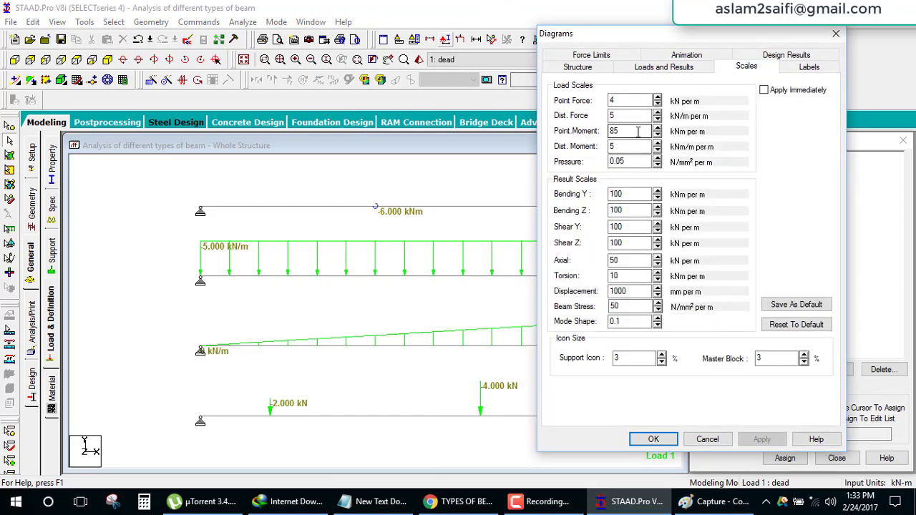
{"action": "left_click", "coordinate": [764, 89]}
{"action": "left_click", "coordinate": [656, 134]}
{"action": "left_click", "coordinate": [656, 134]}
{"action": "left_click", "coordinate": [656, 133]}
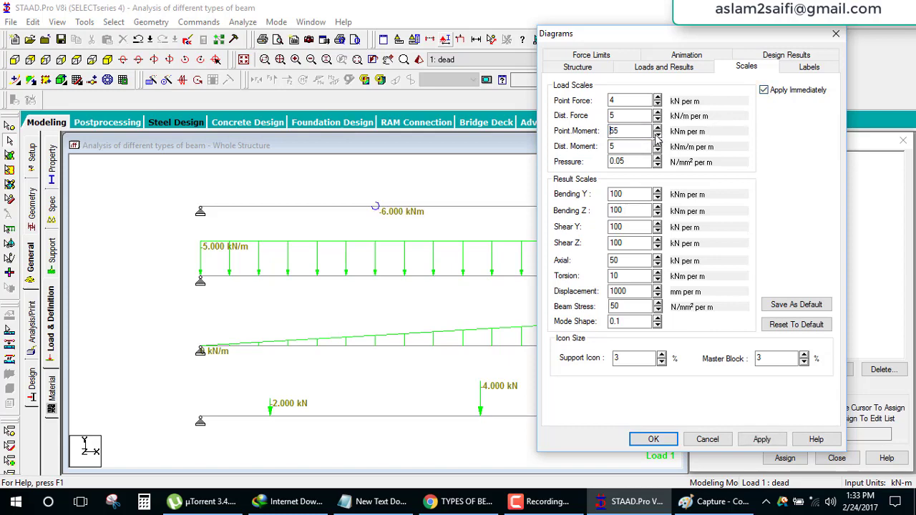
{"action": "left_click", "coordinate": [657, 134]}
{"action": "left_click", "coordinate": [657, 134]}
{"action": "left_click", "coordinate": [656, 134]}
{"action": "left_click", "coordinate": [656, 134]}
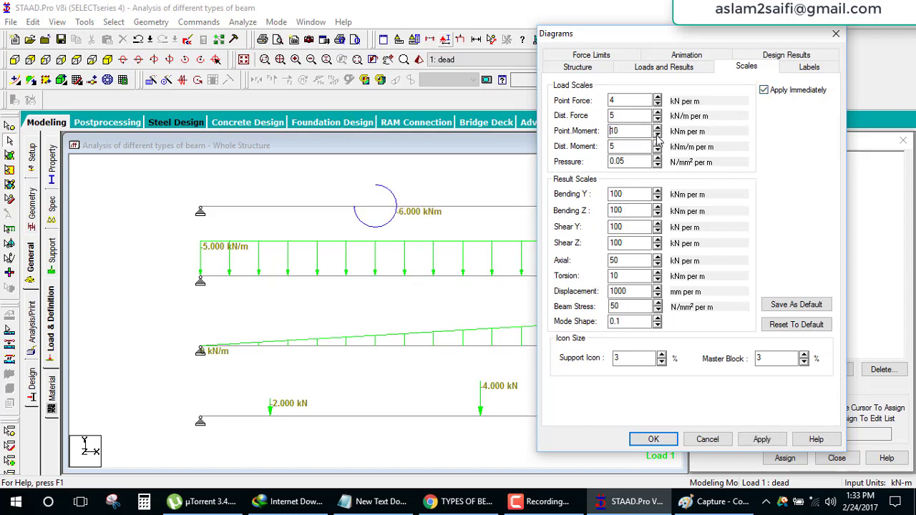
{"action": "left_click", "coordinate": [657, 134]}
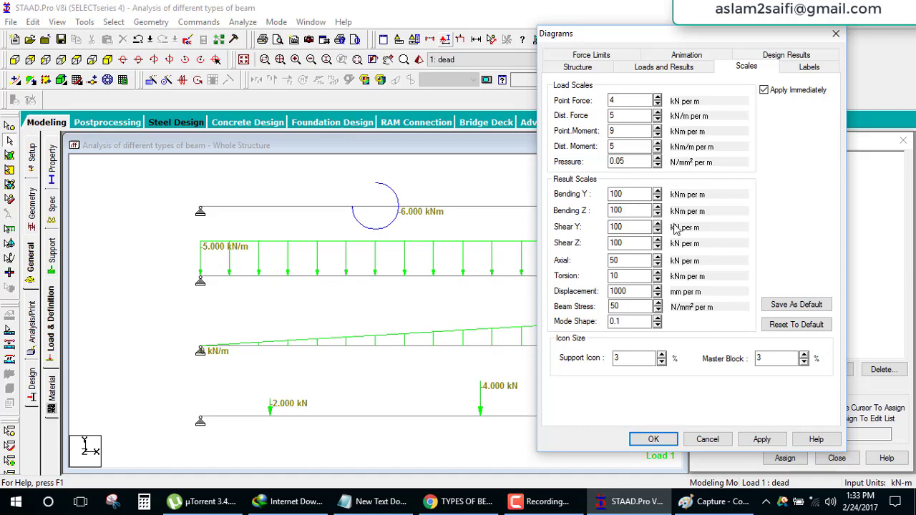
{"action": "left_click", "coordinate": [651, 437]}
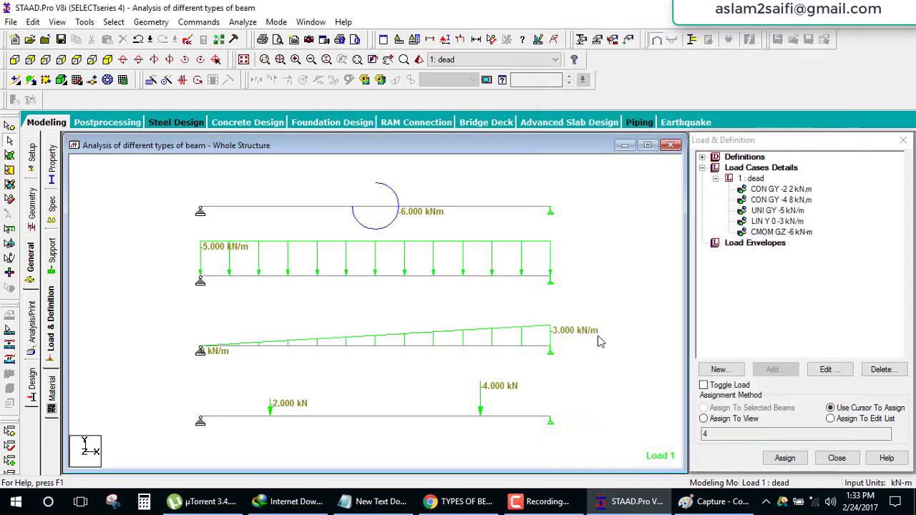
- Add a PERFORM ANALYSIS PRINT ALL command to the model
{"action": "left_click", "coordinate": [29, 328]}
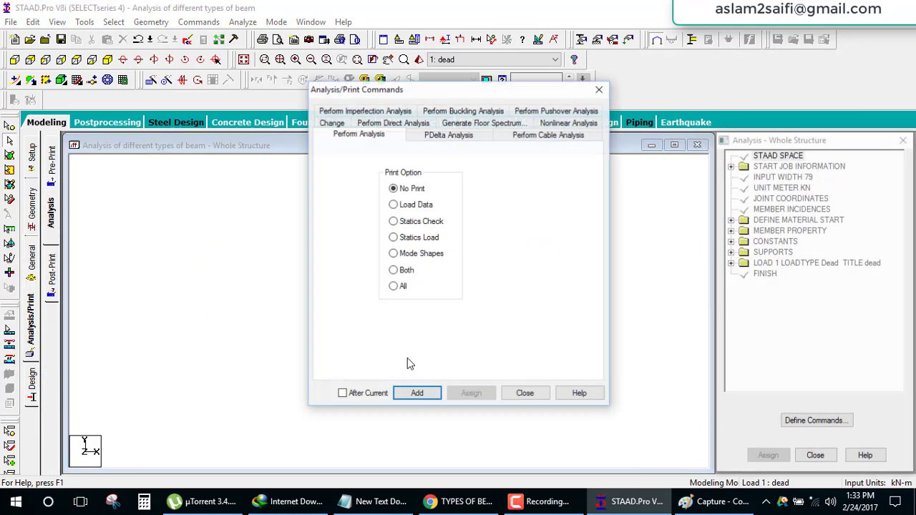
{"action": "left_click", "coordinate": [416, 394]}
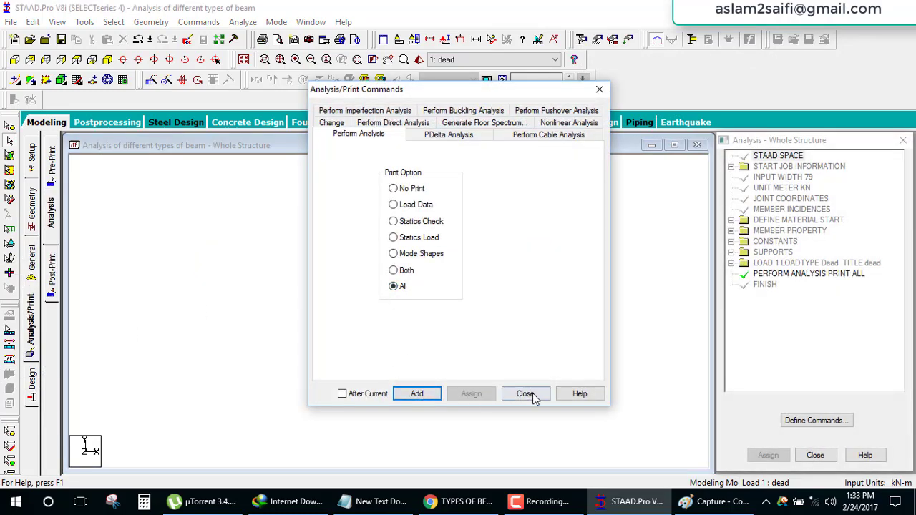
{"action": "left_click", "coordinate": [525, 393]}
- Save the model and run the analysis, closing the report after 0 errors
{"action": "left_click", "coordinate": [304, 22]}
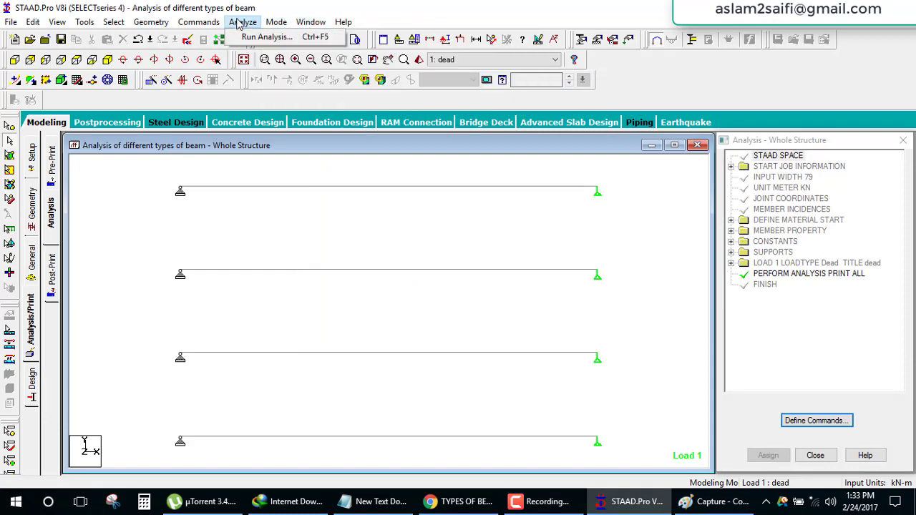
{"action": "left_click", "coordinate": [265, 37]}
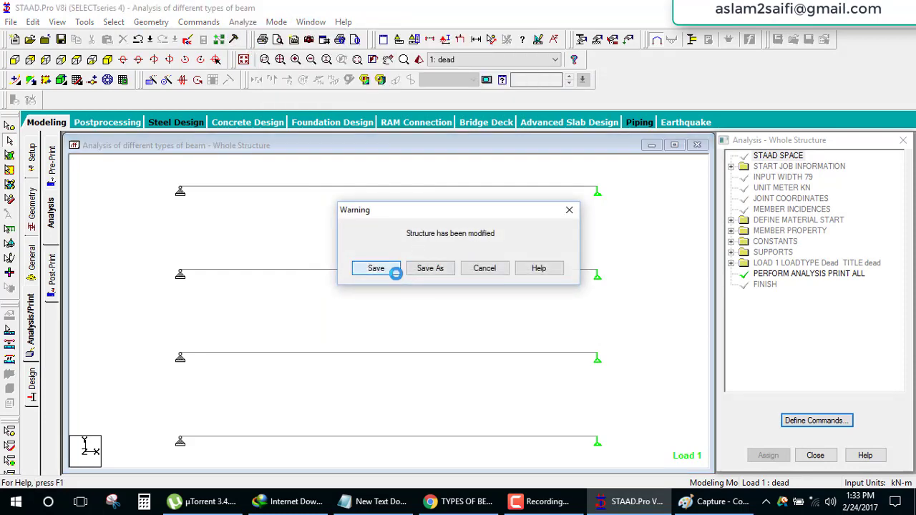
{"action": "left_click", "coordinate": [394, 269]}
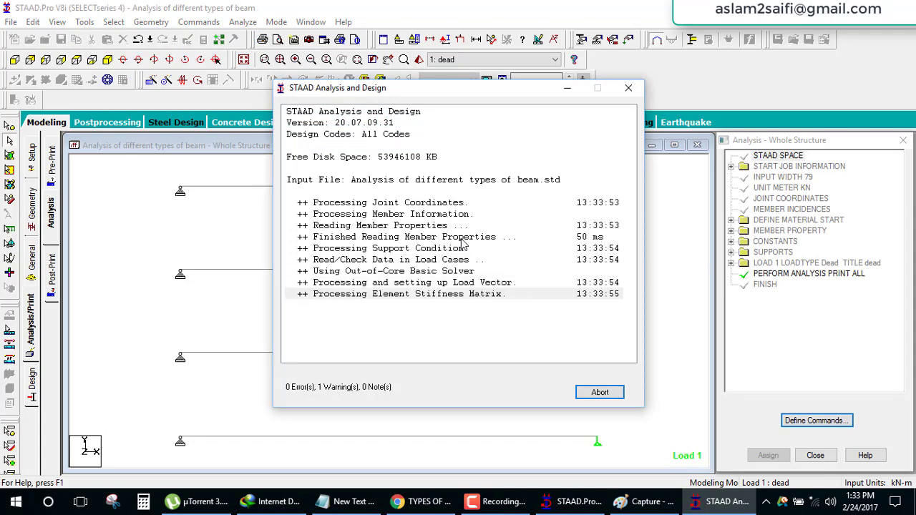
{"action": "left_click", "coordinate": [580, 392]}
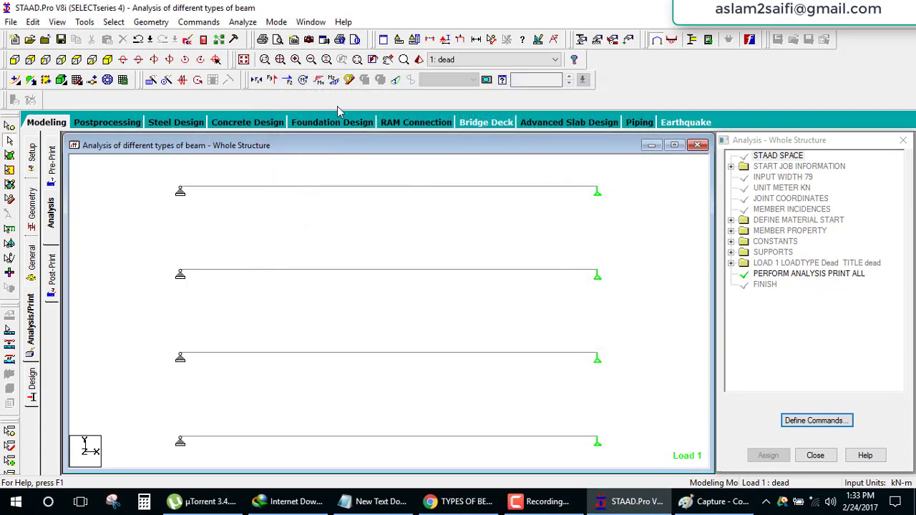
{"action": "left_click", "coordinate": [341, 82]}
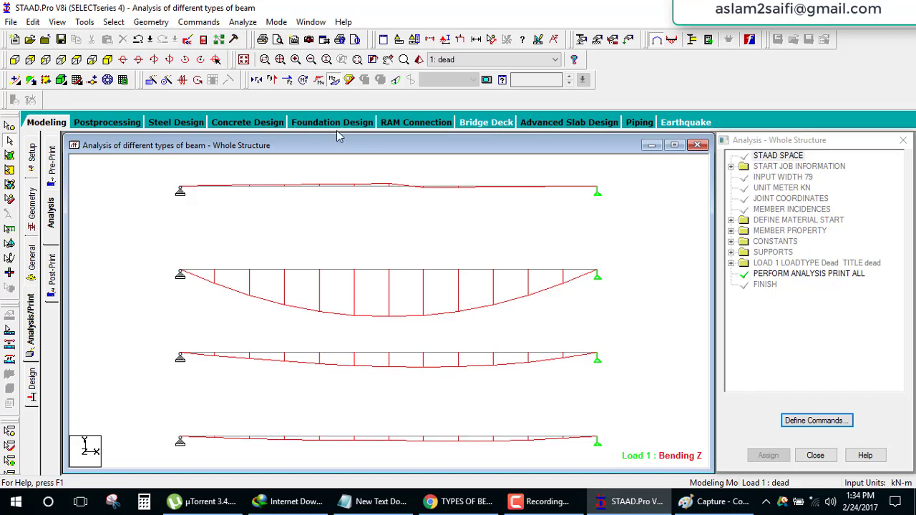
{"action": "left_click", "coordinate": [335, 81]}
{"action": "left_click", "coordinate": [394, 80]}
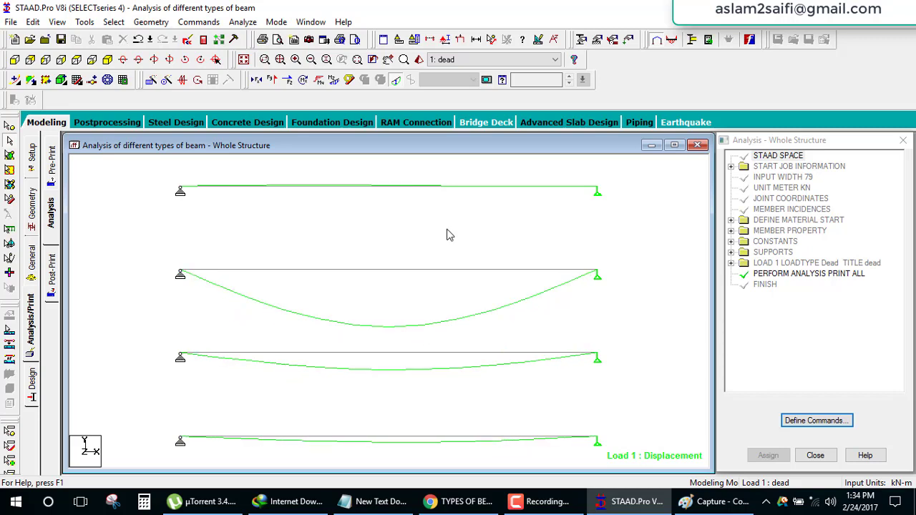
{"action": "left_click", "coordinate": [273, 80]}
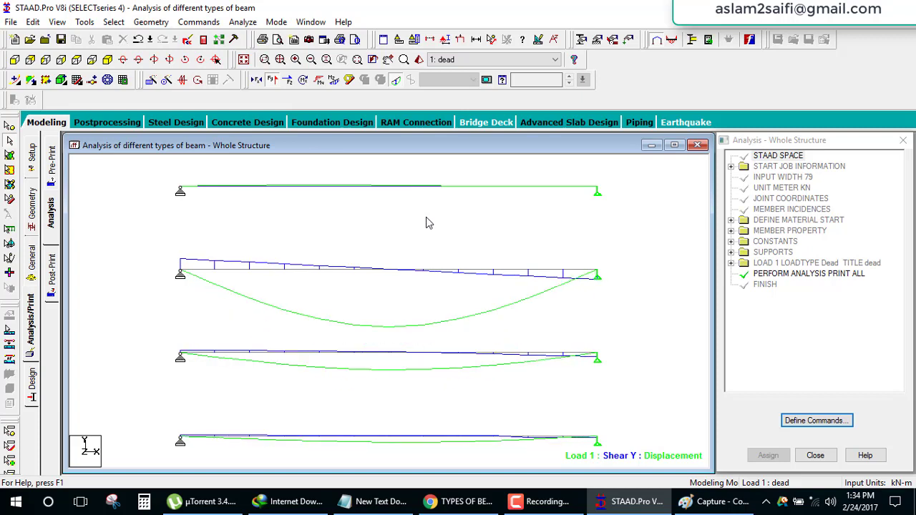
{"action": "left_click", "coordinate": [396, 80]}
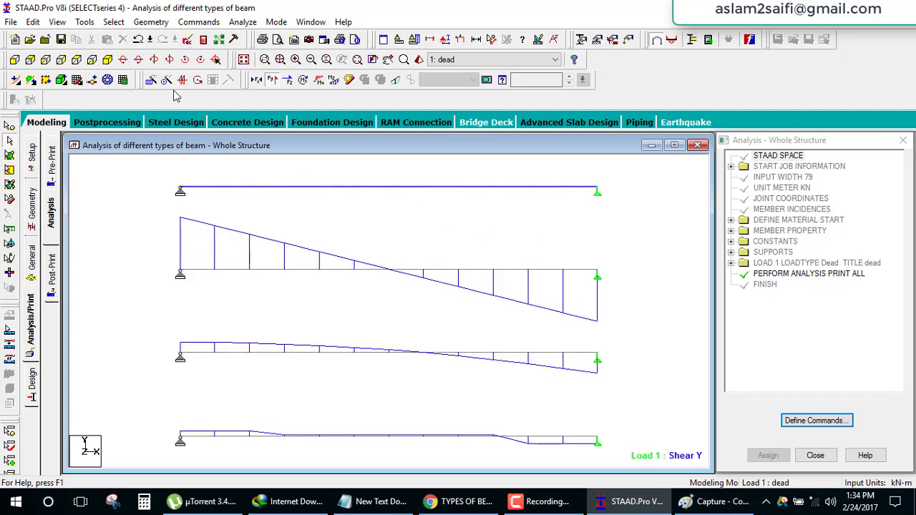
{"action": "left_click", "coordinate": [286, 81]}
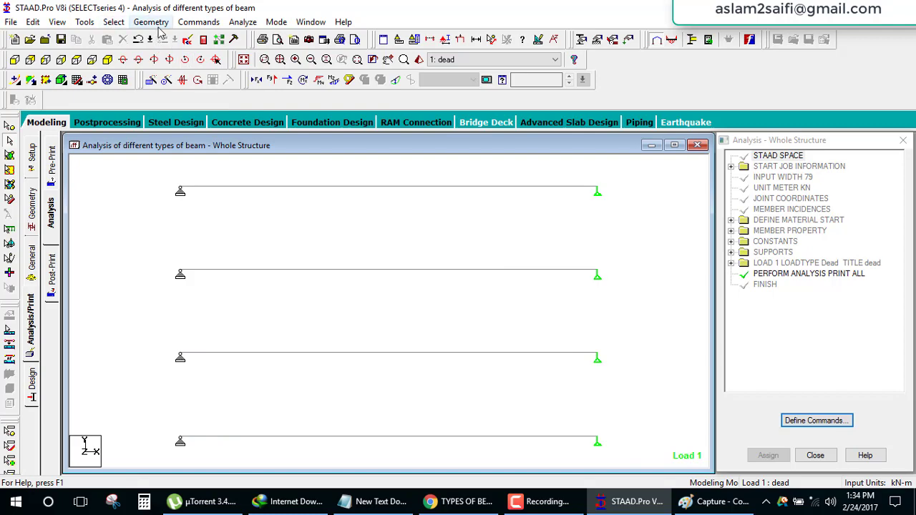
- Enter Postprocessing with the dead load case and maximize the structure view
{"action": "left_click", "coordinate": [118, 122]}
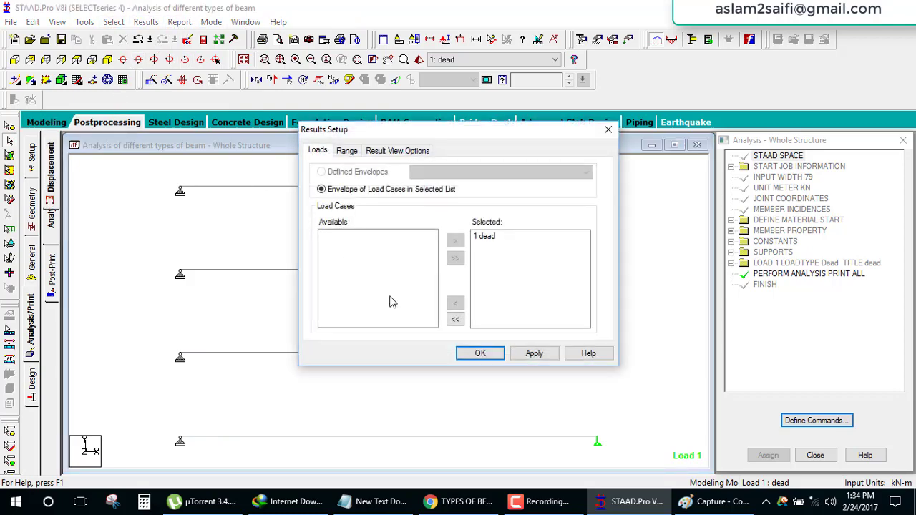
{"action": "left_click", "coordinate": [472, 351]}
{"action": "left_click", "coordinate": [452, 145]}
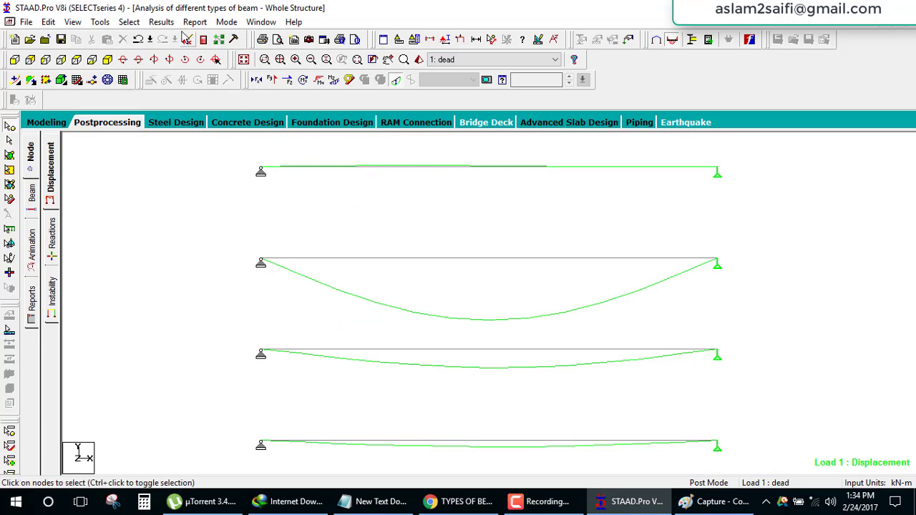
- Annotate maximum resultant displacements: 0.073, 5.520, 1.656 and 0.601 mm
{"action": "left_click", "coordinate": [161, 22]}
{"action": "left_click", "coordinate": [175, 236]}
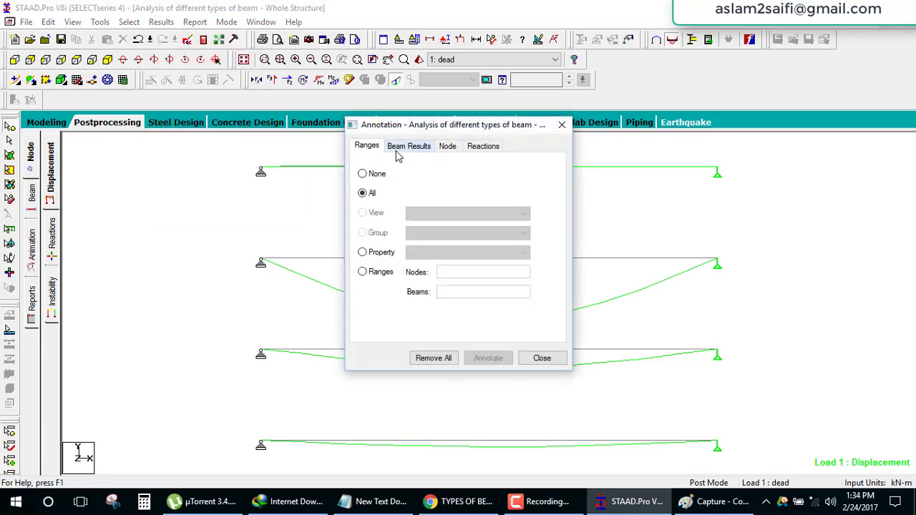
{"action": "left_click", "coordinate": [418, 149]}
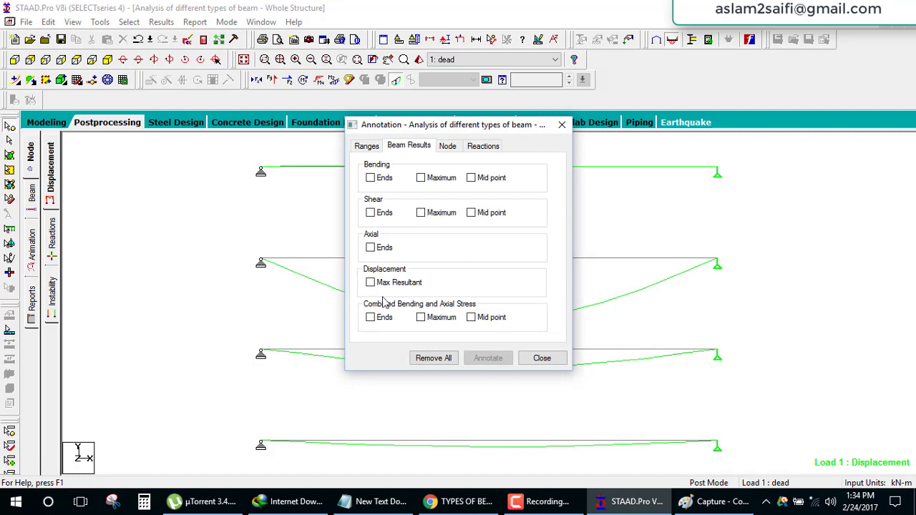
{"action": "left_click", "coordinate": [399, 283]}
{"action": "left_click", "coordinate": [488, 357]}
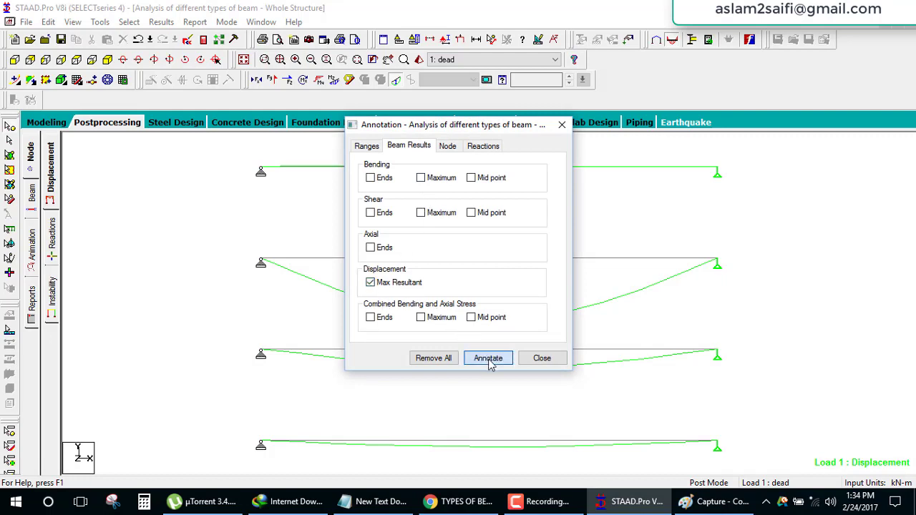
{"action": "left_click", "coordinate": [542, 358]}
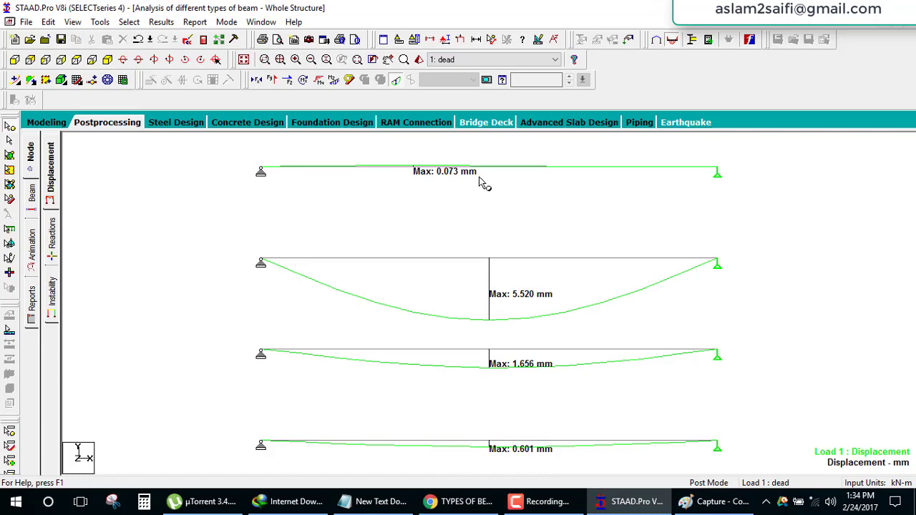
- Show shear force diagrams labelled at beam ends, maximum and mid-span
{"action": "left_click", "coordinate": [399, 81]}
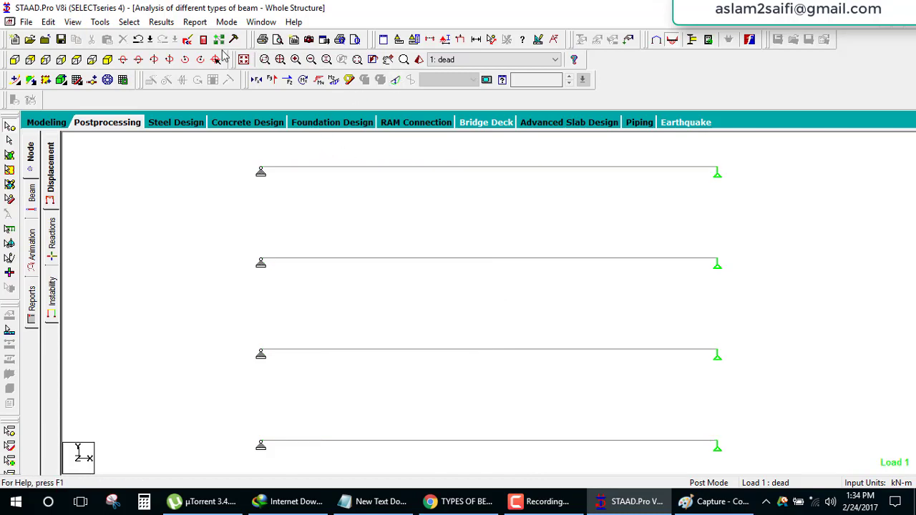
{"action": "left_click", "coordinate": [207, 58]}
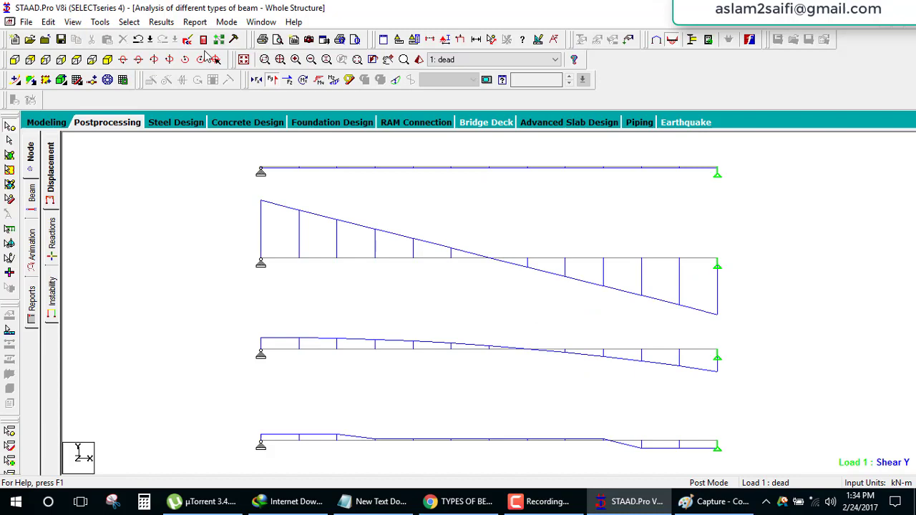
{"action": "left_click", "coordinate": [161, 22]}
{"action": "left_click", "coordinate": [183, 236]}
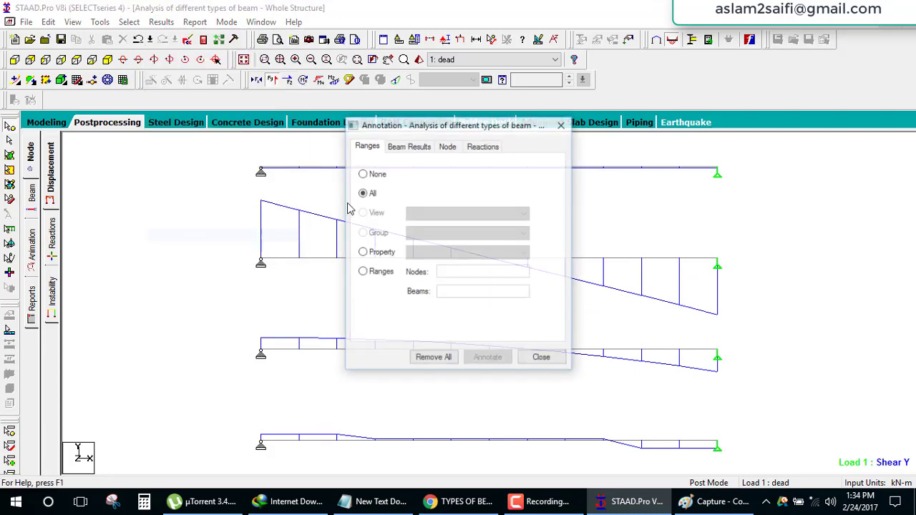
{"action": "left_click", "coordinate": [402, 145]}
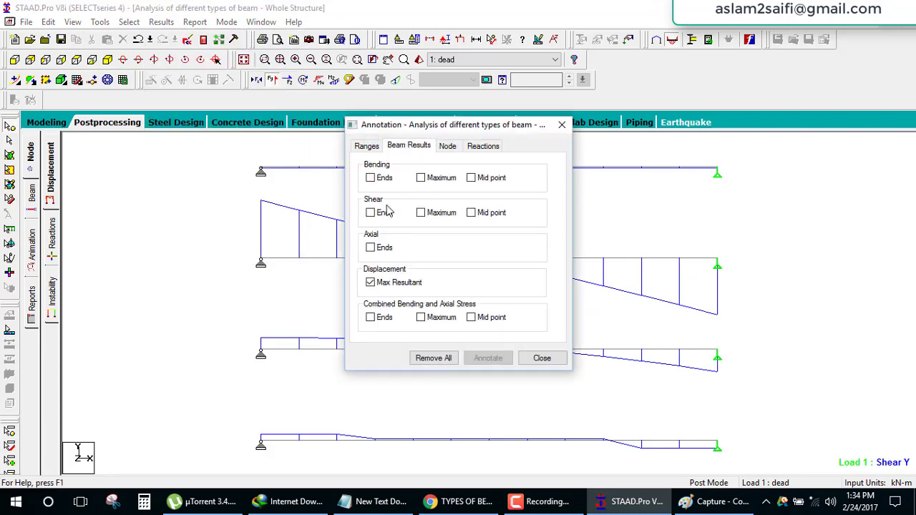
{"action": "left_click", "coordinate": [390, 283]}
{"action": "left_click", "coordinate": [385, 213]}
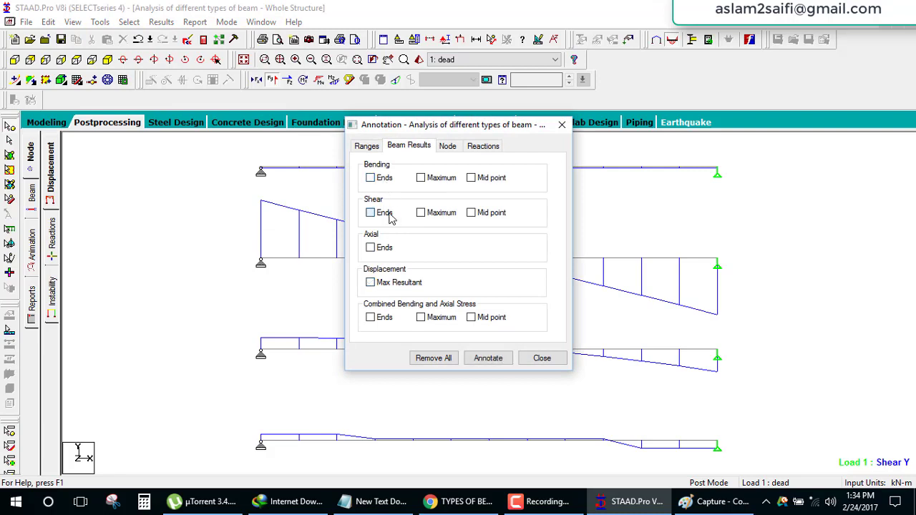
{"action": "left_click", "coordinate": [423, 213]}
{"action": "left_click", "coordinate": [475, 213]}
{"action": "left_click", "coordinate": [488, 357]}
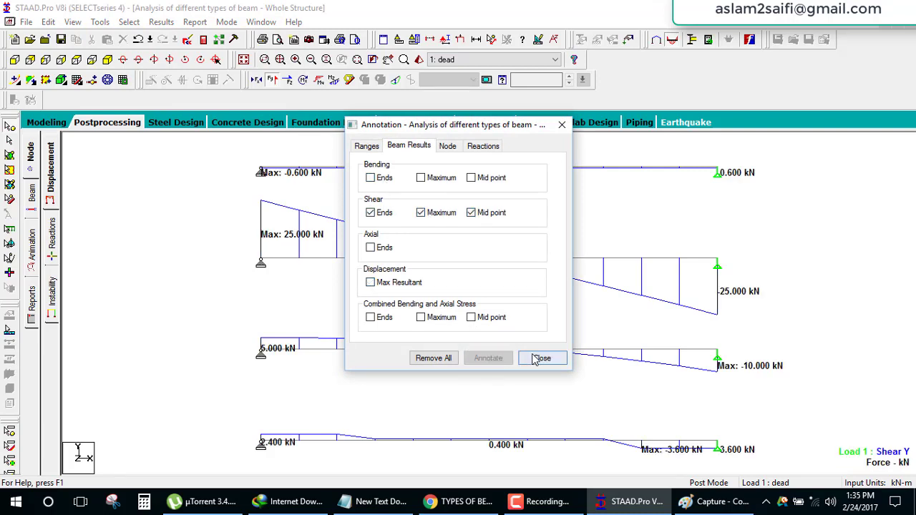
{"action": "left_click", "coordinate": [542, 358]}
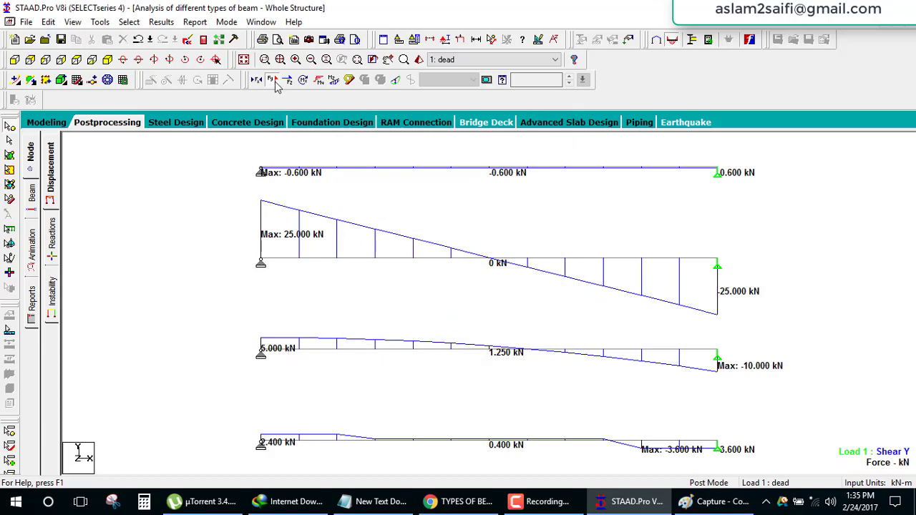
- Switch to Bending Z and label end, maximum and mid-span moments (e.g. Max -62.500 kNm)
{"action": "left_click", "coordinate": [303, 80]}
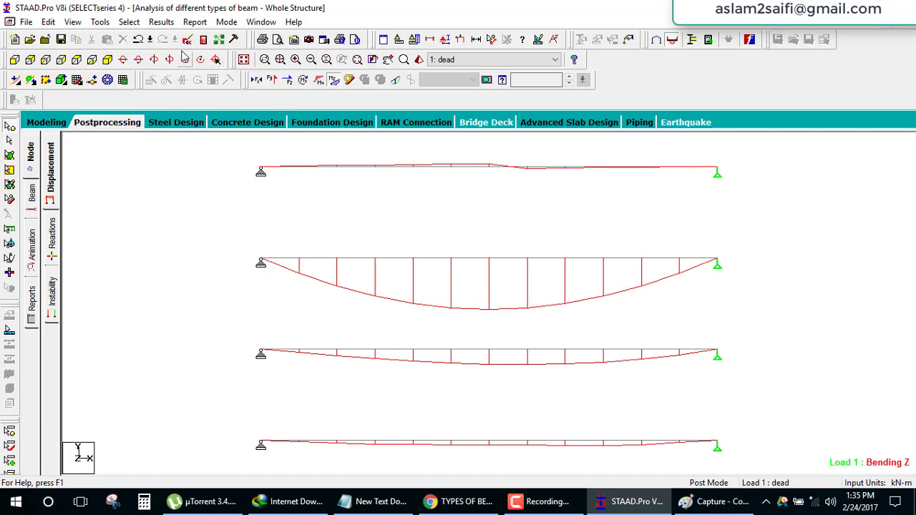
{"action": "left_click", "coordinate": [160, 22]}
{"action": "left_click", "coordinate": [201, 237]}
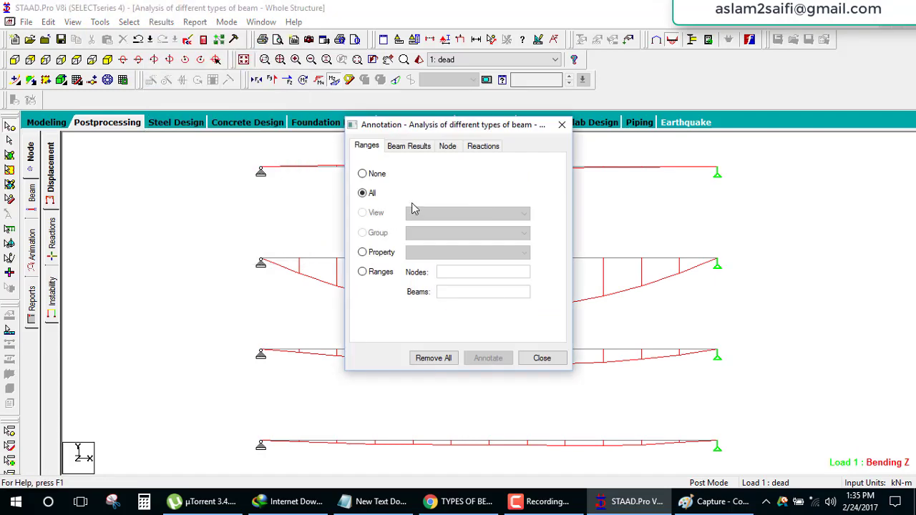
{"action": "left_click", "coordinate": [409, 146]}
{"action": "left_click", "coordinate": [387, 213]}
{"action": "left_click", "coordinate": [469, 212]}
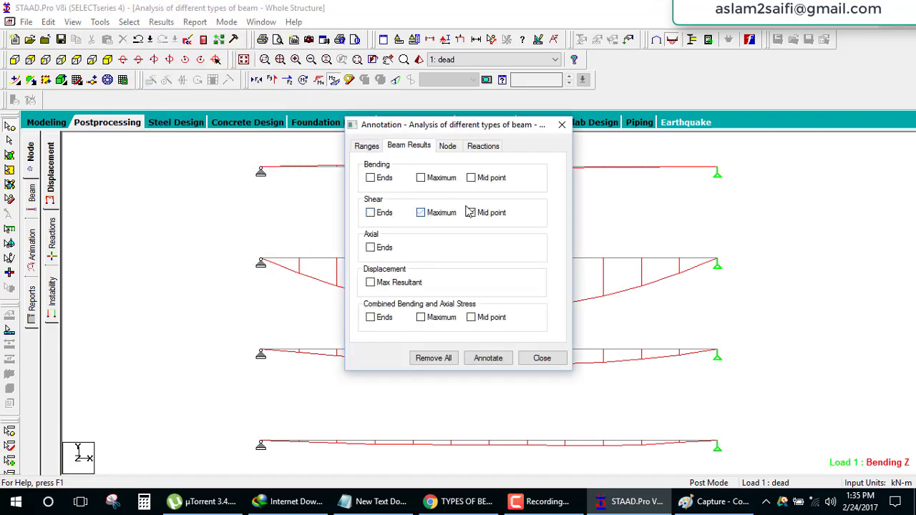
{"action": "left_click", "coordinate": [387, 177]}
{"action": "left_click", "coordinate": [422, 178]}
{"action": "left_click", "coordinate": [480, 179]}
{"action": "left_click", "coordinate": [476, 357]}
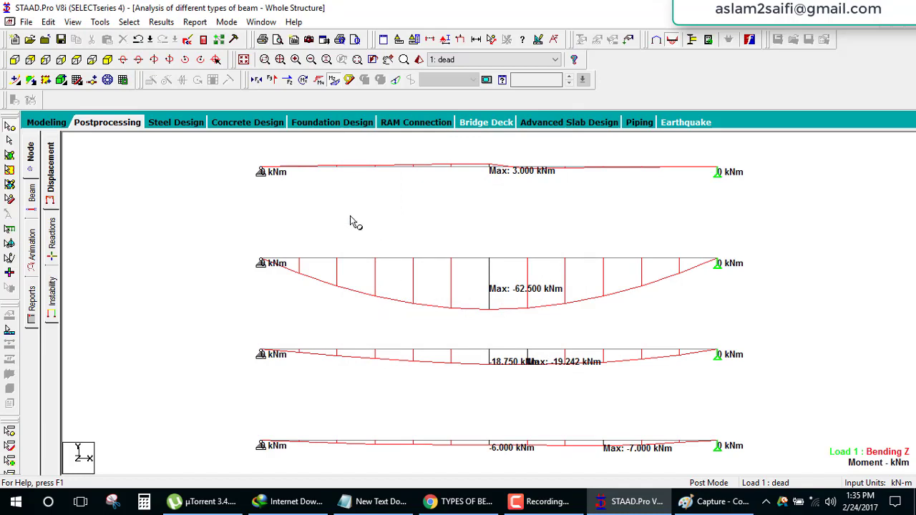
- Return to Modeling and list the dead load case's loads on the beams
{"action": "left_click", "coordinate": [46, 123]}
{"action": "left_click", "coordinate": [32, 262]}
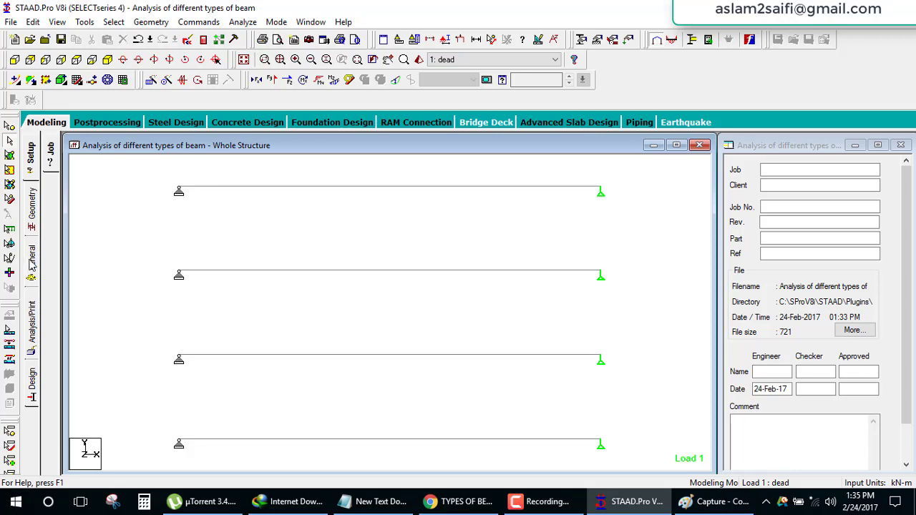
{"action": "left_click", "coordinate": [52, 333]}
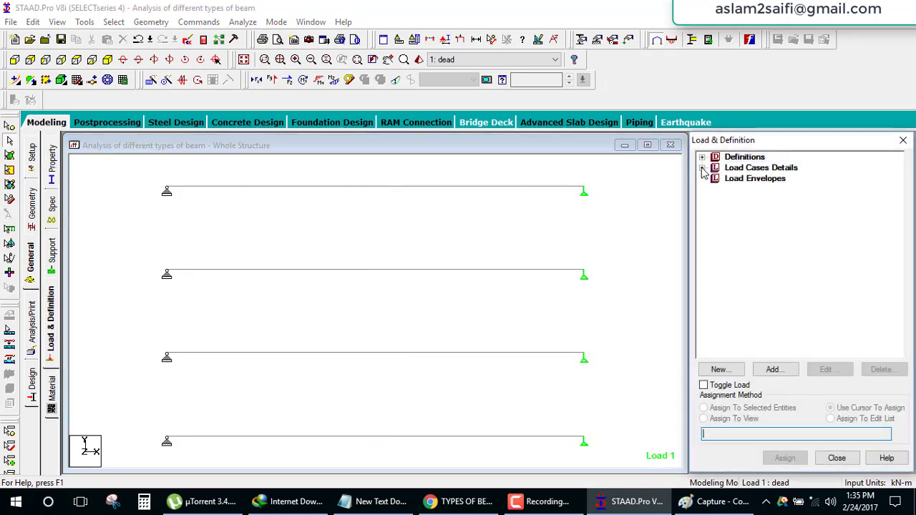
{"action": "left_click", "coordinate": [702, 167]}
{"action": "left_click", "coordinate": [730, 179]}
{"action": "left_click", "coordinate": [715, 179]}
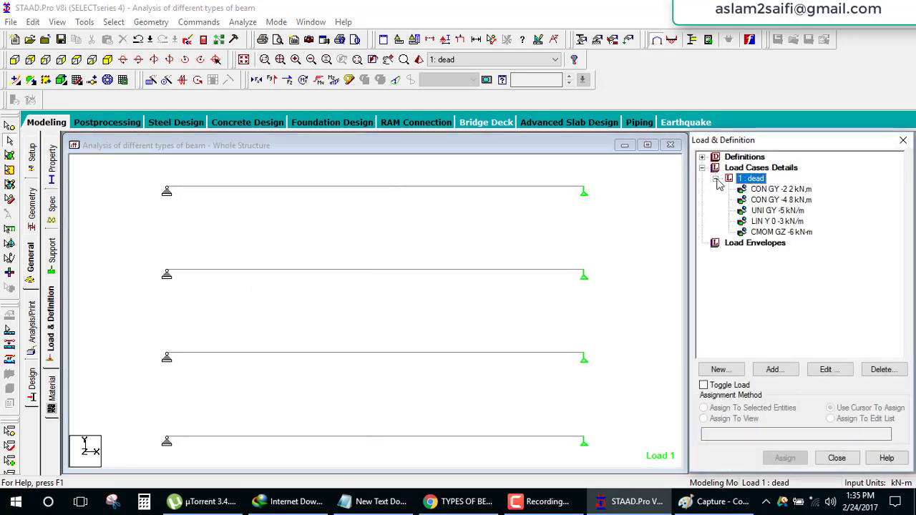
{"action": "left_click", "coordinate": [757, 187]}
{"action": "left_click", "coordinate": [755, 179]}
{"action": "left_click", "coordinate": [759, 188]}
- Try full 3D sections and section outlines, then reset beam display to None
{"action": "left_click", "coordinate": [621, 236]}
{"action": "right_click", "coordinate": [621, 236]}
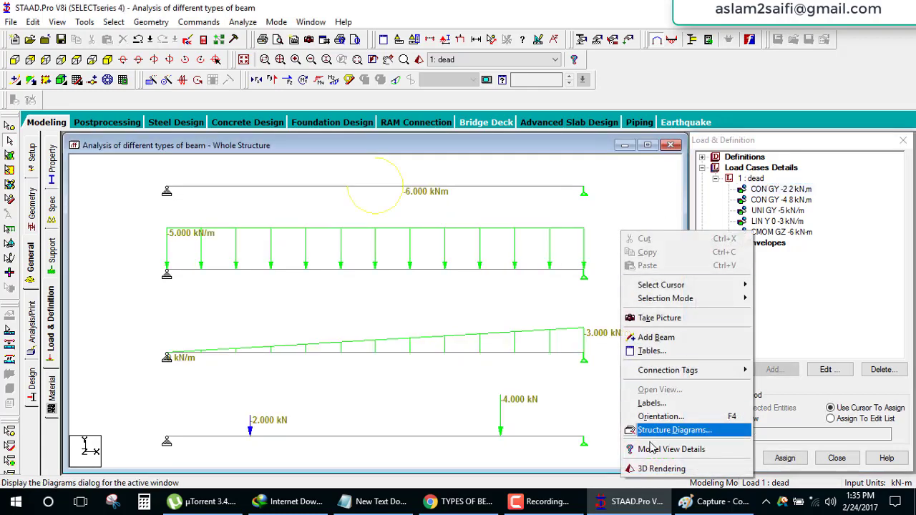
{"action": "left_click", "coordinate": [667, 428]}
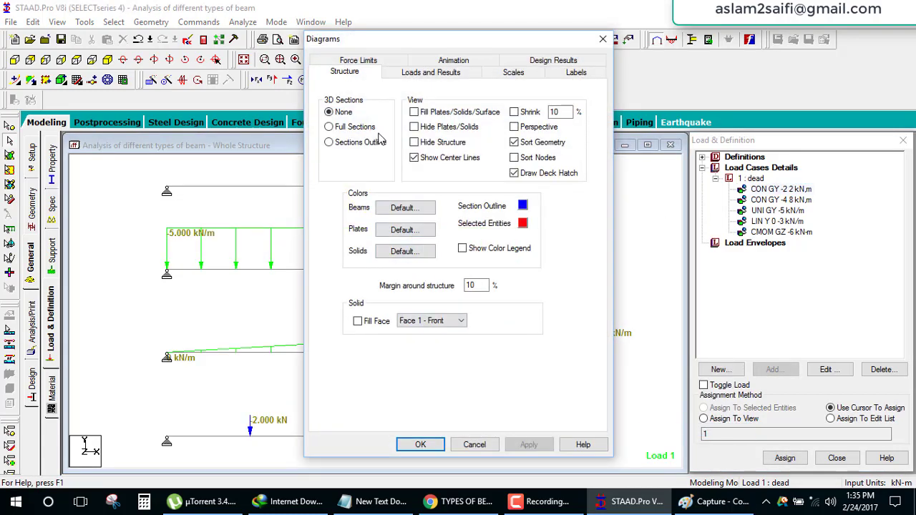
{"action": "left_click", "coordinate": [354, 127]}
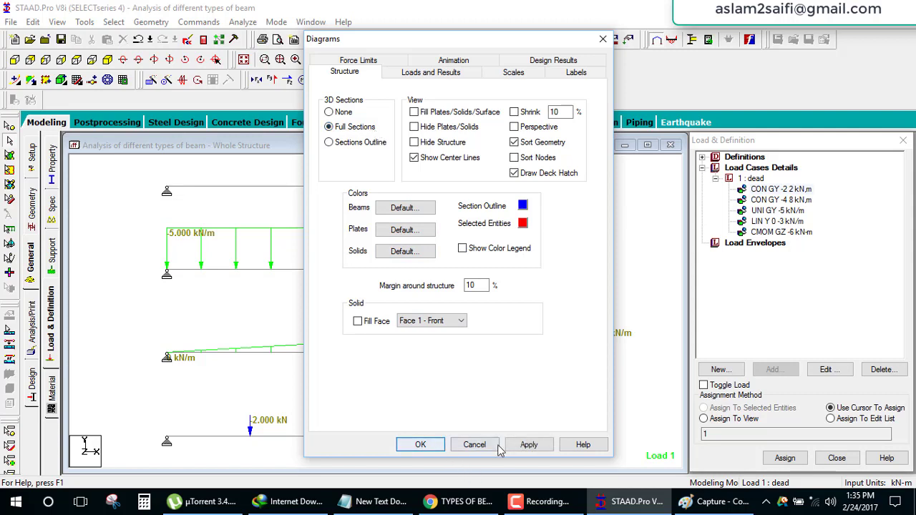
{"action": "left_click", "coordinate": [529, 444]}
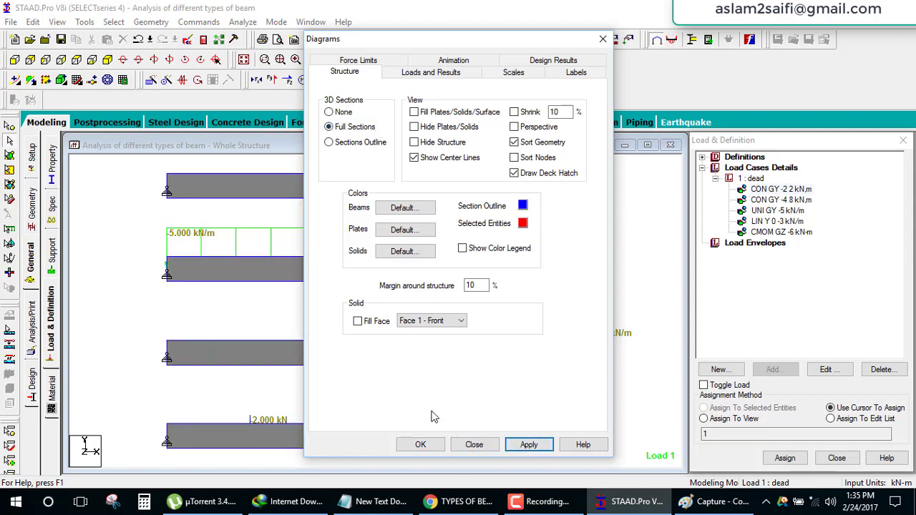
{"action": "left_click", "coordinate": [360, 142]}
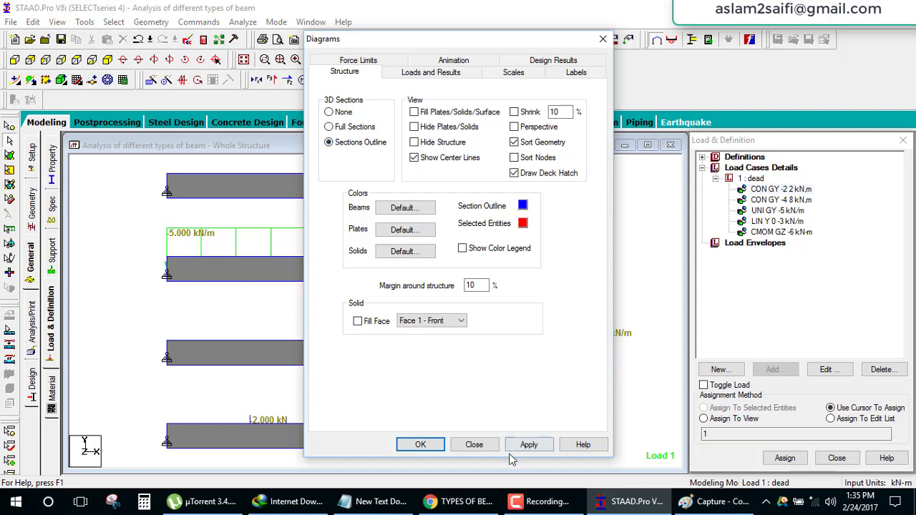
{"action": "left_click", "coordinate": [529, 445]}
{"action": "left_click", "coordinate": [454, 445]}
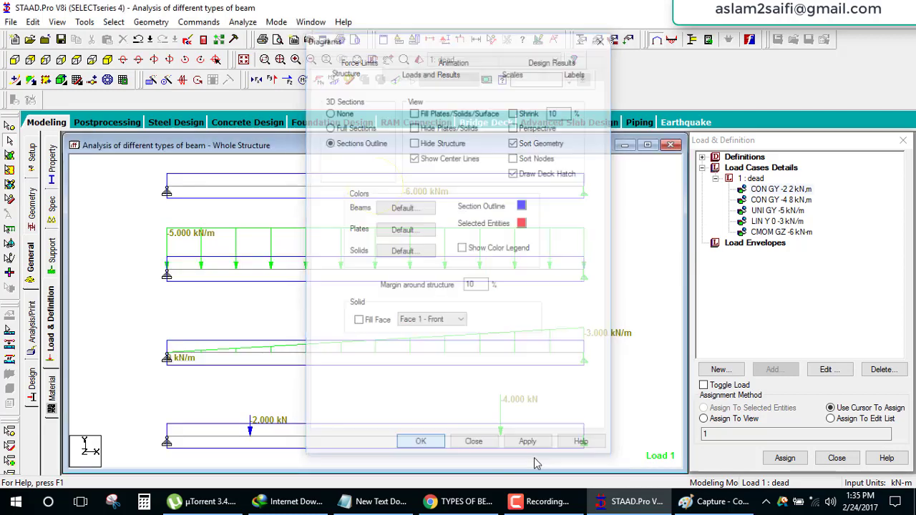
{"action": "right_click", "coordinate": [651, 251]}
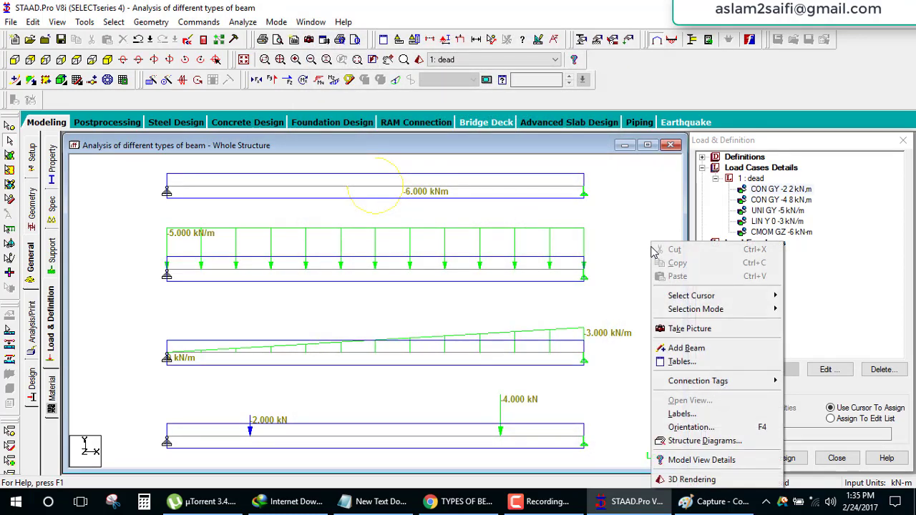
{"action": "left_click", "coordinate": [708, 438]}
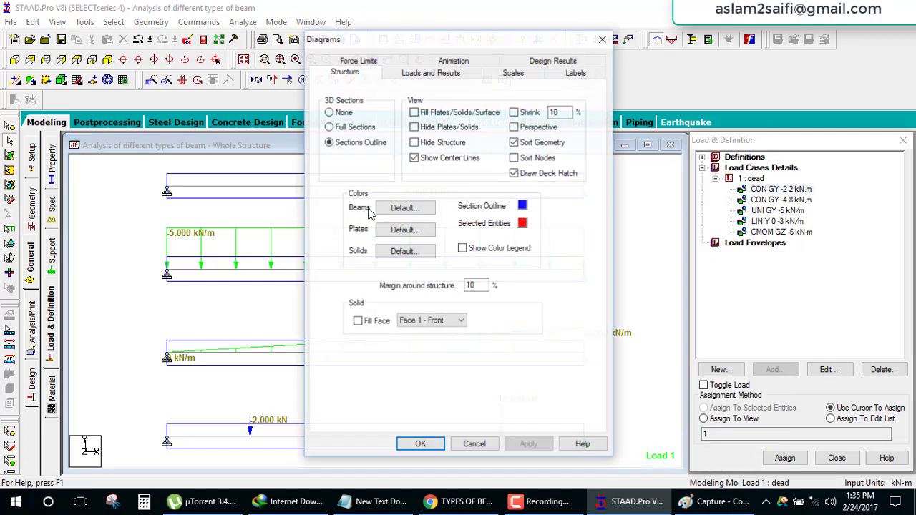
{"action": "left_click", "coordinate": [354, 116]}
{"action": "left_click", "coordinate": [421, 445]}
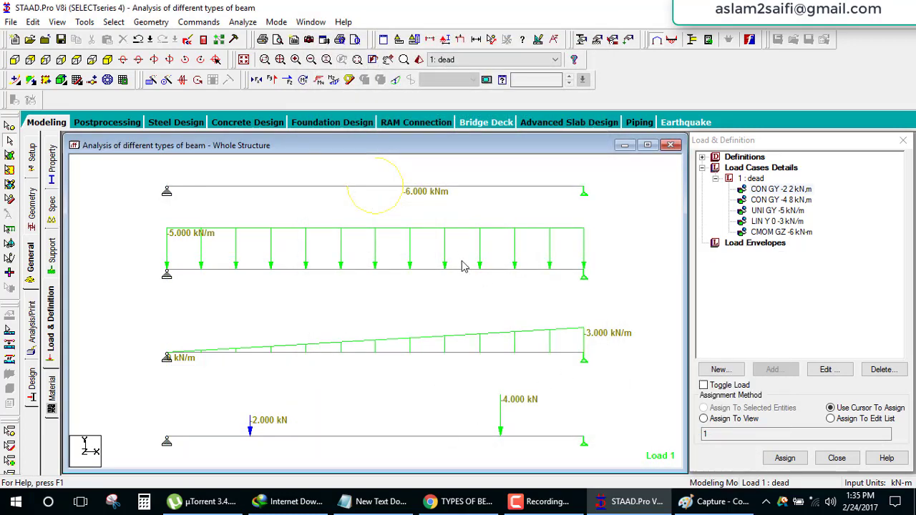
{"action": "scroll", "coordinate": [464, 263], "scroll_direction": "down", "scroll_amount": 2}
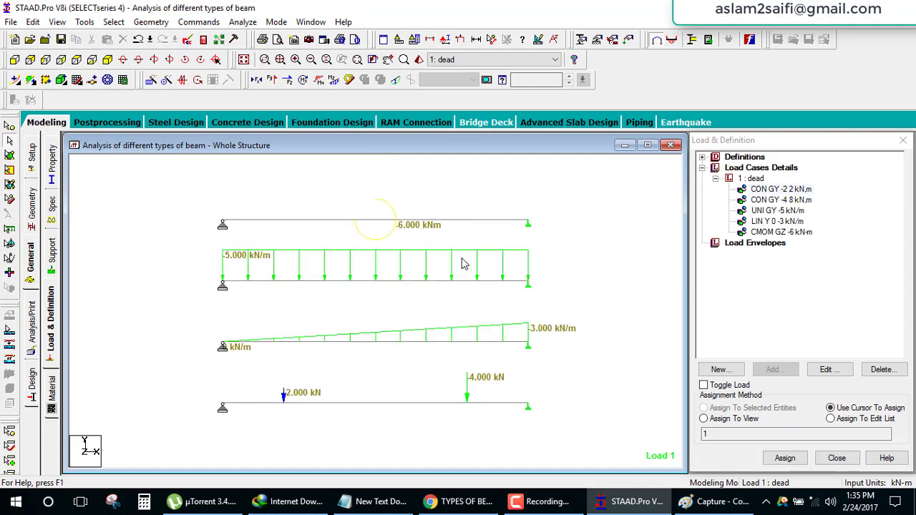